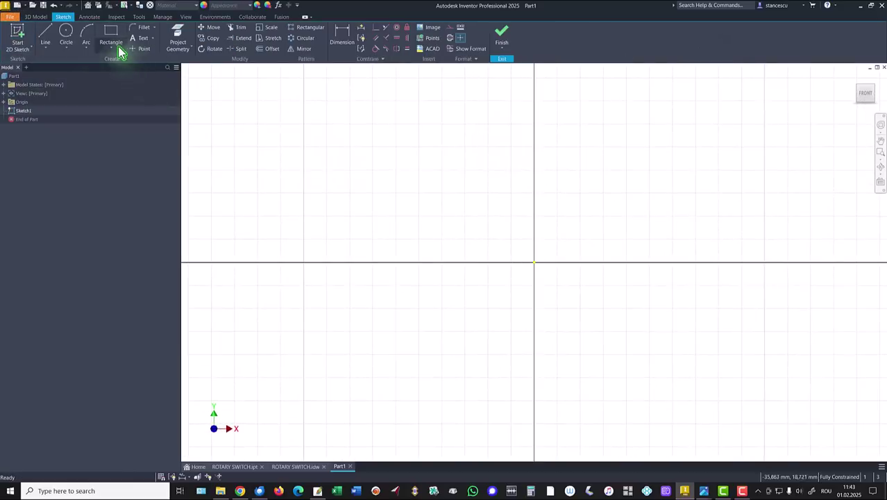
# - Sketch a centre-point quarter arc of about 9 mm radius around the origin, from the vertical axis to the negative horizontal axis
pyautogui.click(86, 47)
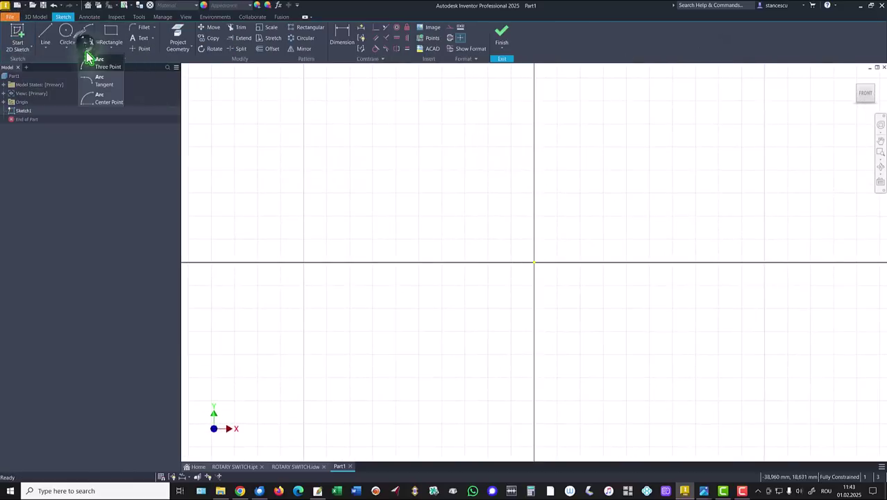
pyautogui.click(101, 102)
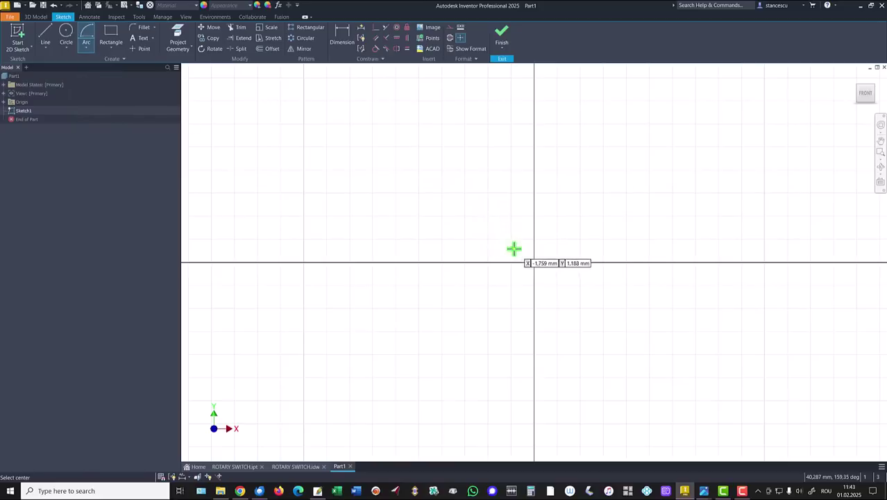
pyautogui.click(532, 262)
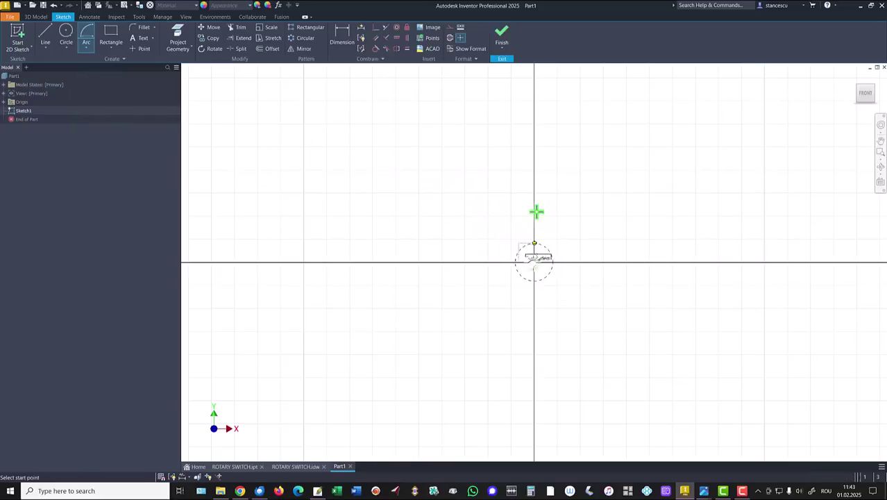
pyautogui.click(533, 158)
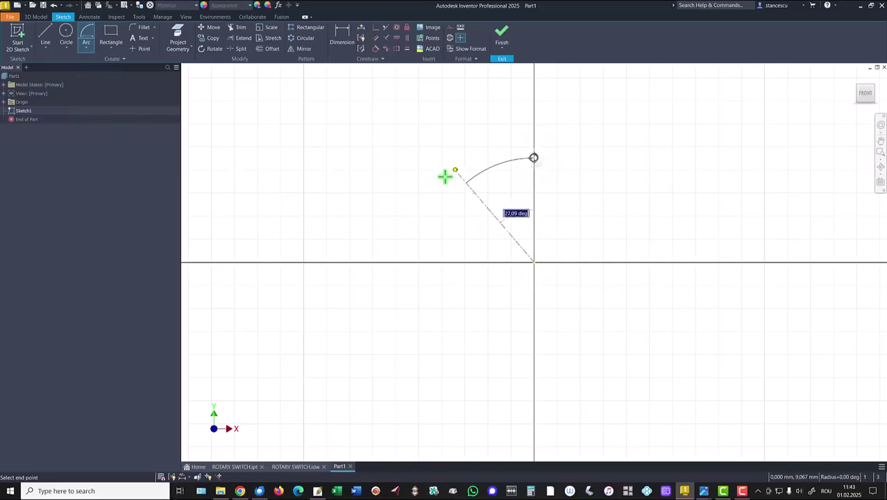
pyautogui.click(427, 261)
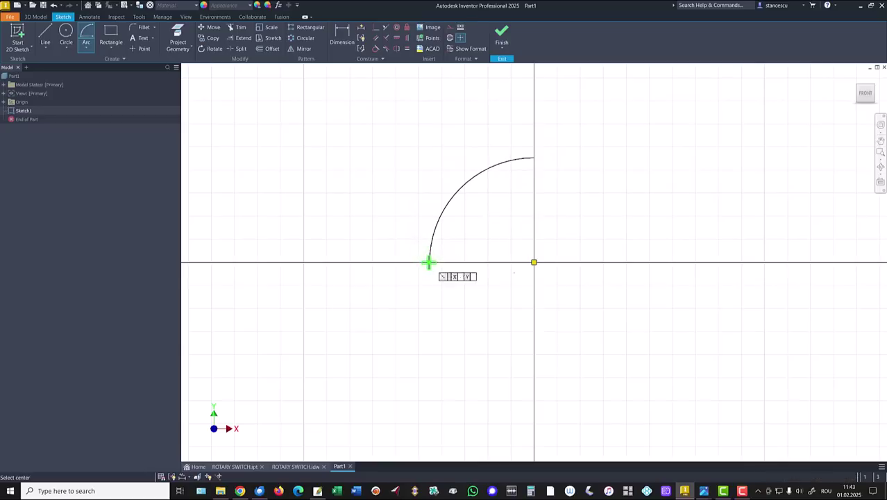
# - Close the quarter arc with a horizontal and a vertical line joining its endpoints through the origin
pyautogui.click(46, 34)
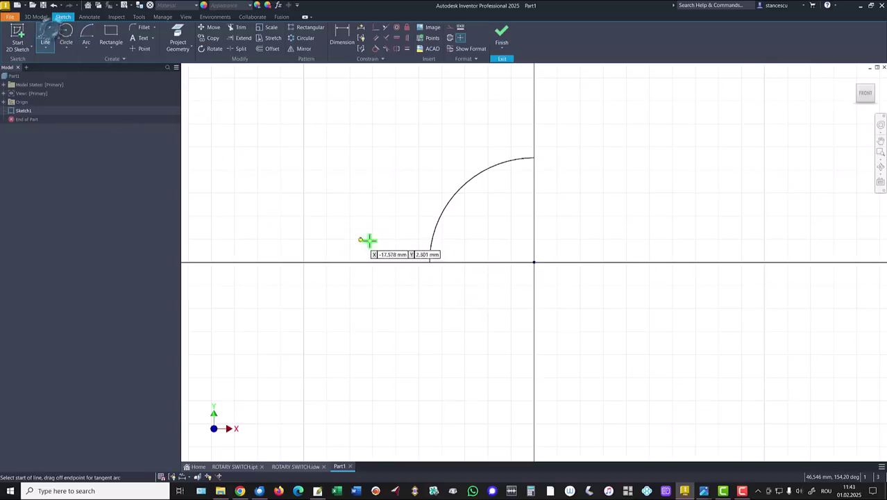
pyautogui.click(429, 262)
pyautogui.click(534, 262)
pyautogui.click(533, 158)
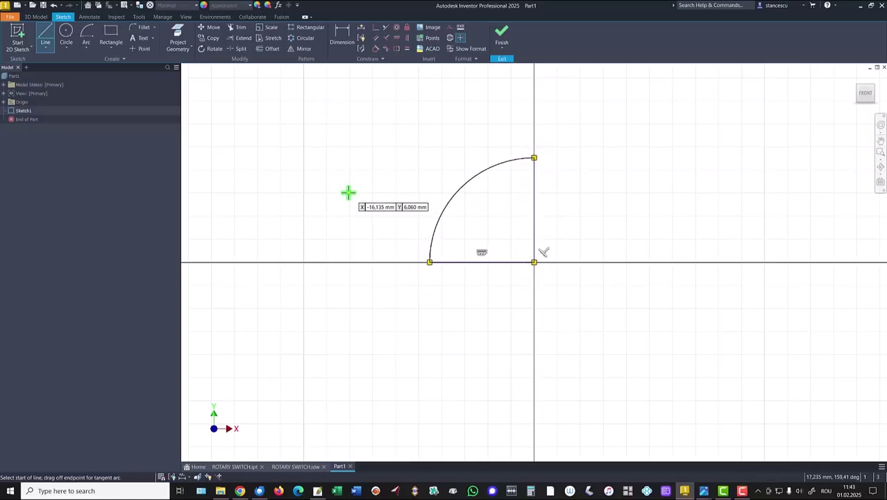
pyautogui.press('Escape')
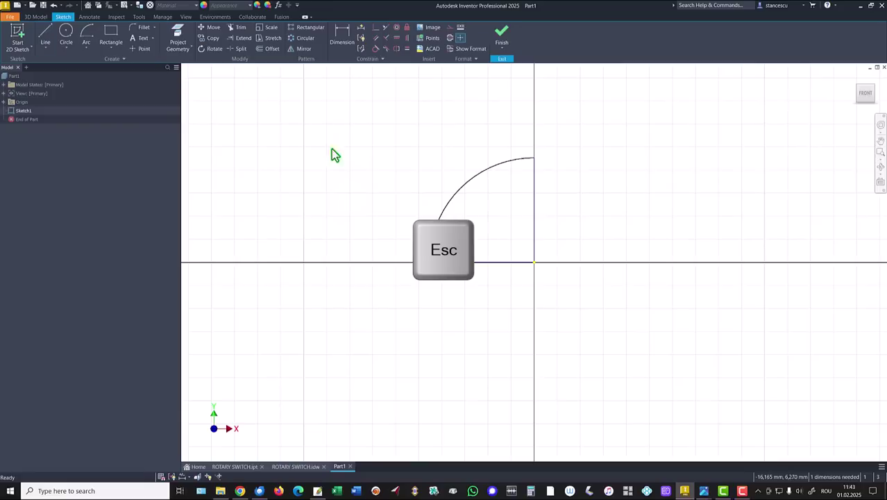
# - Dimension the arc's radius as 30 mm
pyautogui.click(341, 35)
pyautogui.click(447, 212)
pyautogui.click(468, 228)
pyautogui.write('3')
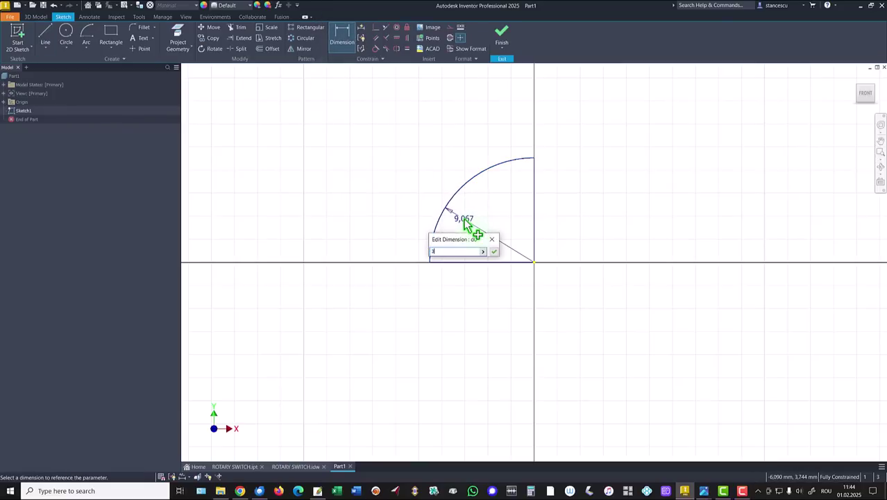
pyautogui.press('Return')
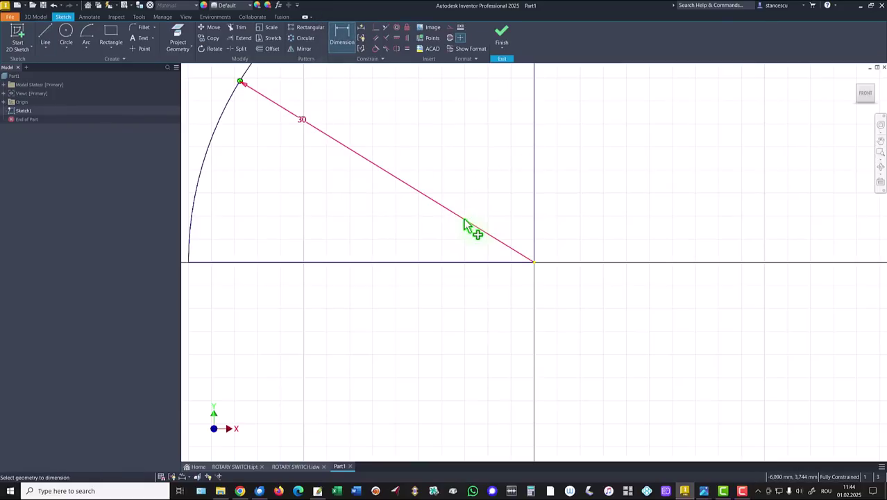
pyautogui.press('Home')
# - Convert the vertical line of the quarter-circle profile to a centerline
pyautogui.click(764, 270)
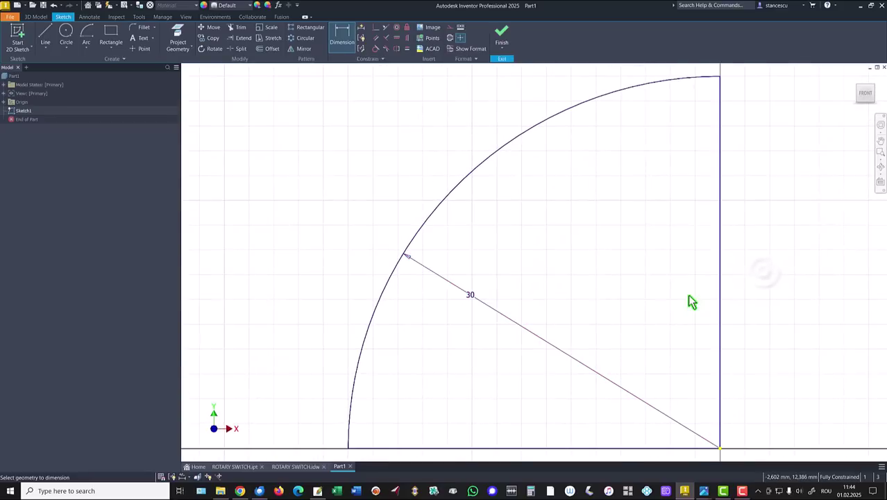
pyautogui.press('Escape')
pyautogui.moveTo(763, 269); pyautogui.dragTo(688, 295)
pyautogui.rightClick(678, 298)
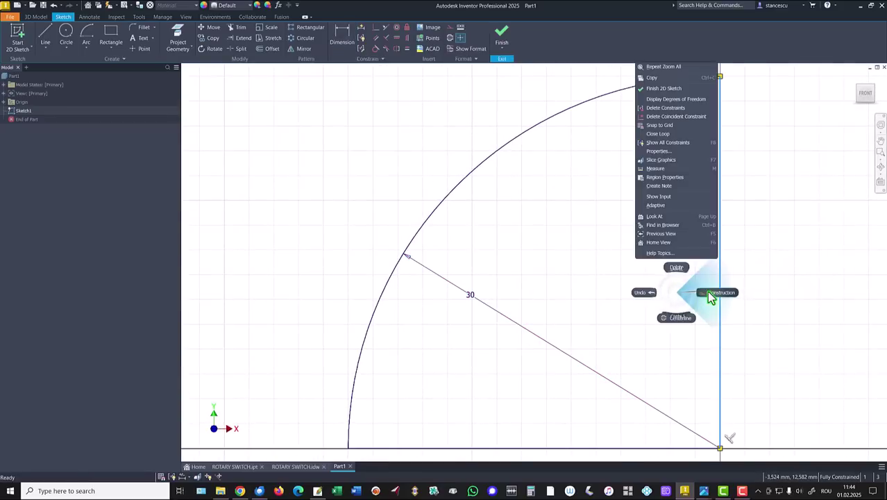
pyautogui.click(680, 319)
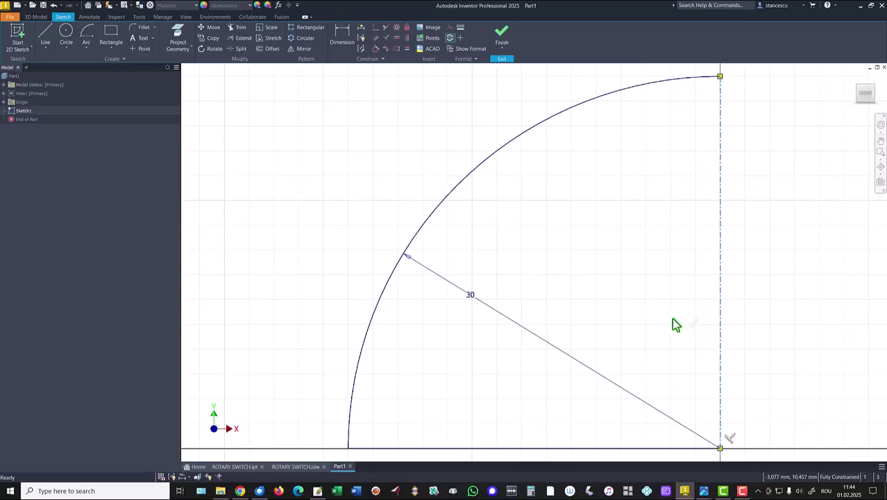
# - Finish the sketch and revolve the quarter-circle profile a full 360° around the vertical centerline into a solid dome
pyautogui.click(501, 31)
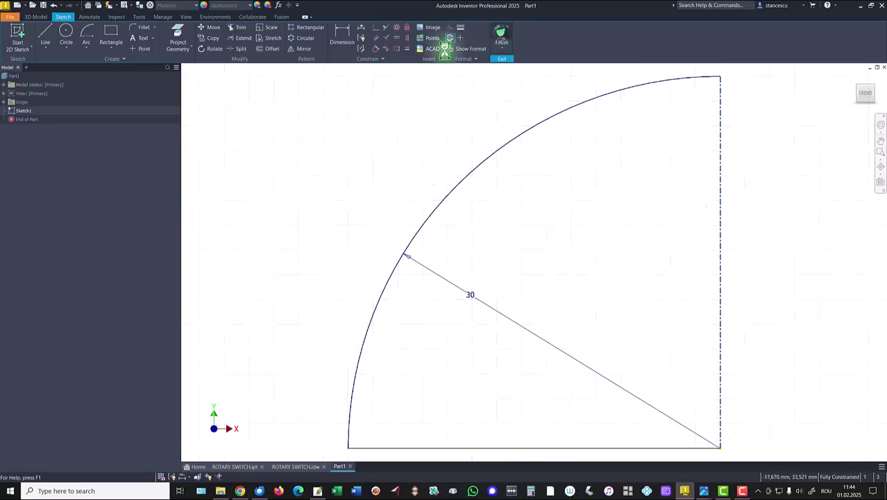
pyautogui.click(66, 39)
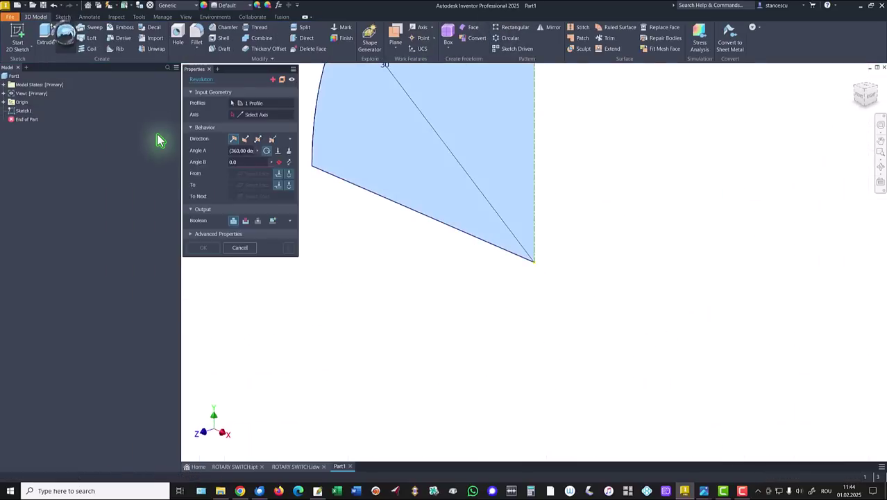
pyautogui.click(200, 203)
pyautogui.press('F6')
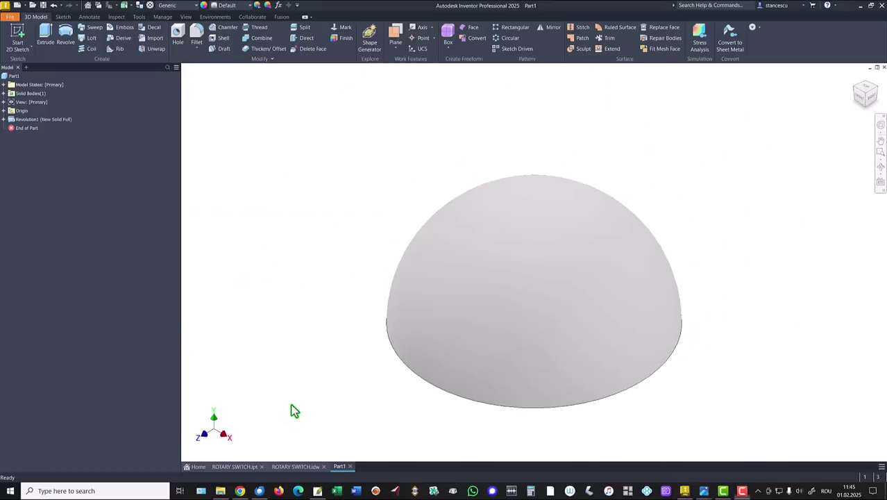
# - Review section A-A and its dimensions in the ROTARY SWITCH.idw drawing, and return to Part1
pyautogui.click(295, 466)
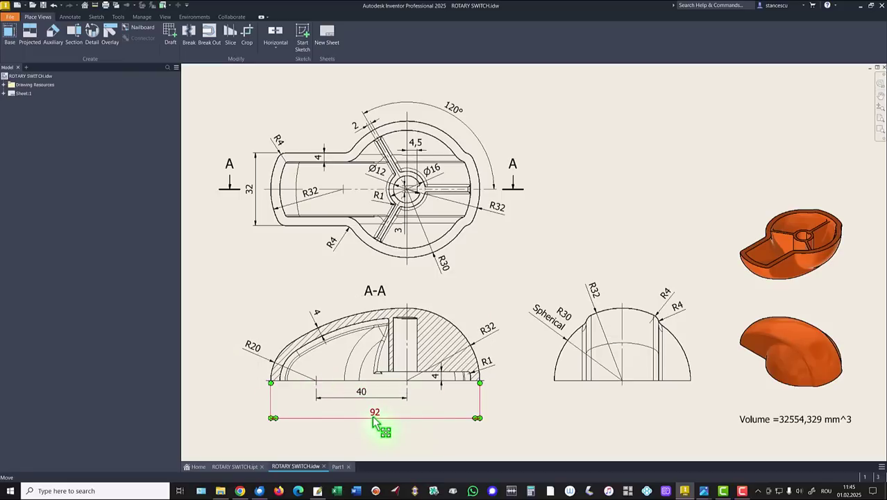
pyautogui.click(610, 185)
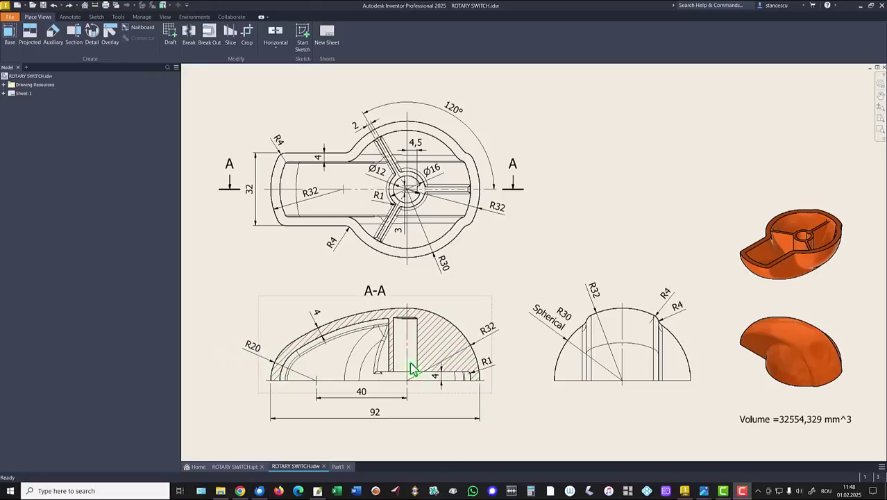
pyautogui.click(337, 466)
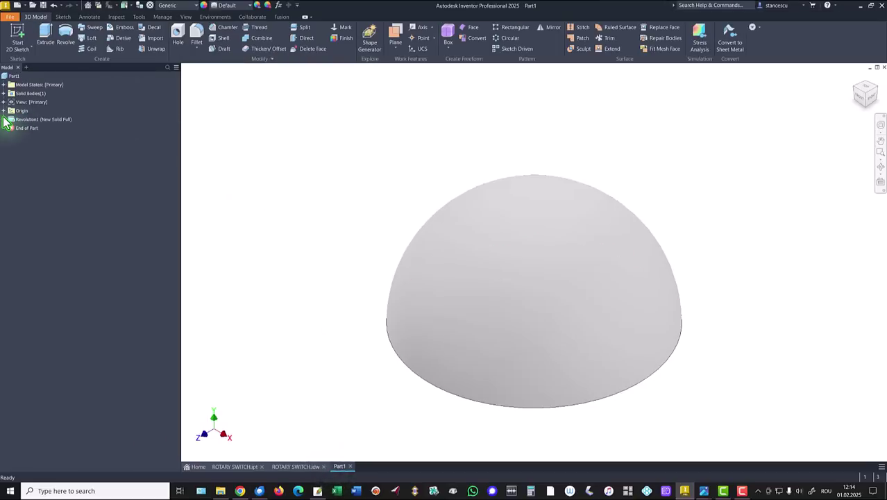
# - Start a new sketch on the XY Plane and slice the graphics at the sketch plane
pyautogui.click(4, 111)
pyautogui.click(28, 137)
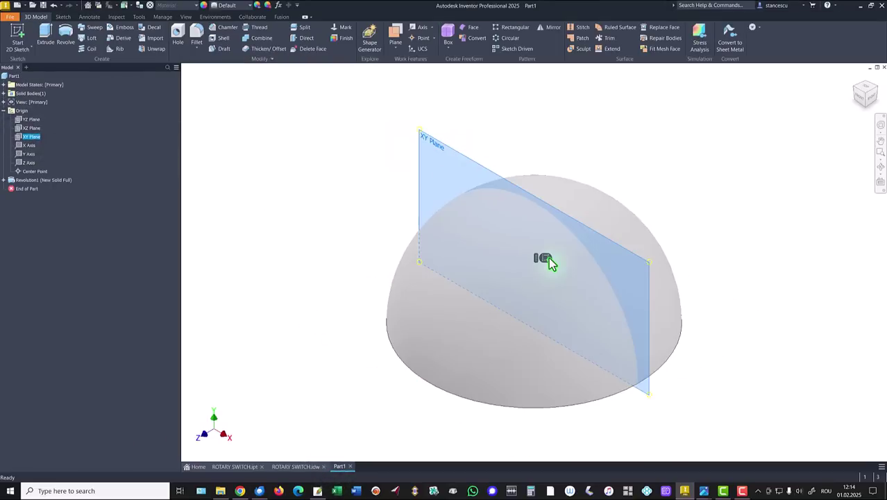
pyautogui.click(547, 257)
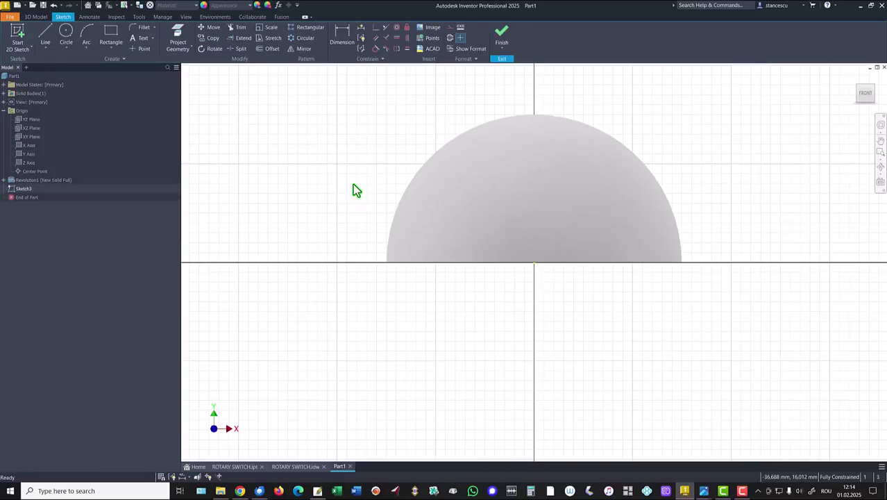
pyautogui.press('F7')
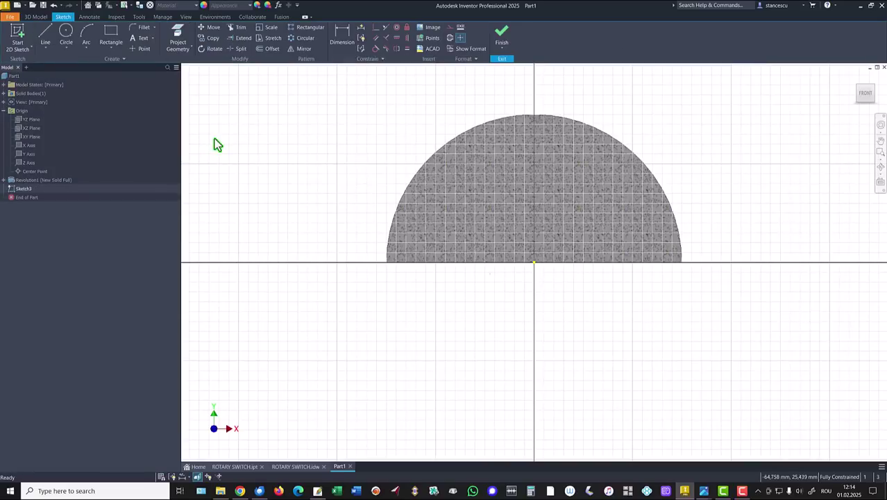
# - Sketch a horizontal base line about 84 mm long and three connected arcs above the dome, extending the line to the left arc's end
pyautogui.click(45, 38)
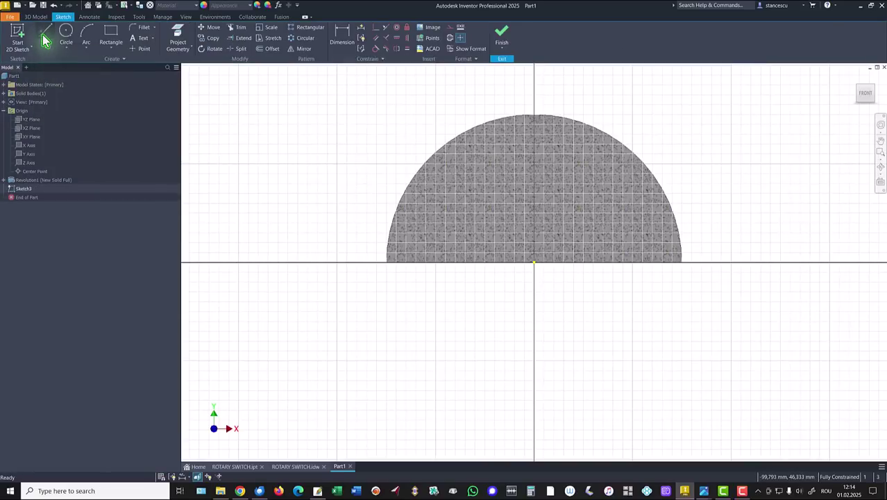
pyautogui.click(285, 265)
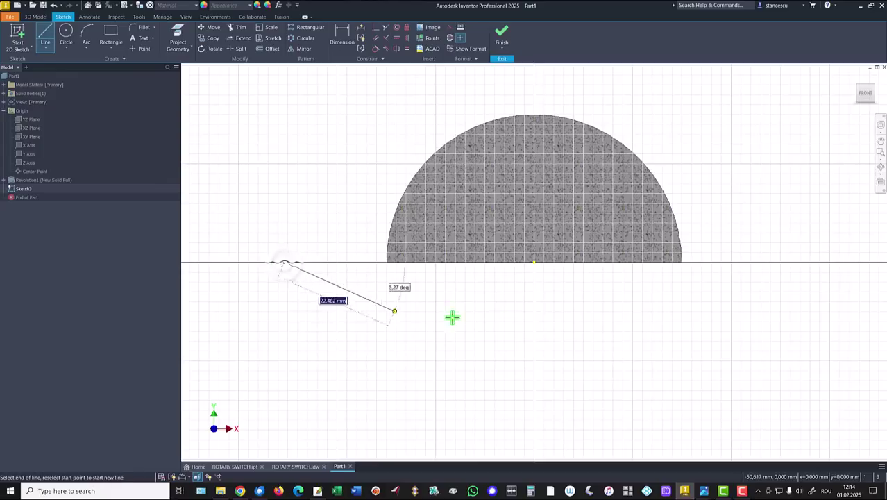
pyautogui.click(698, 262)
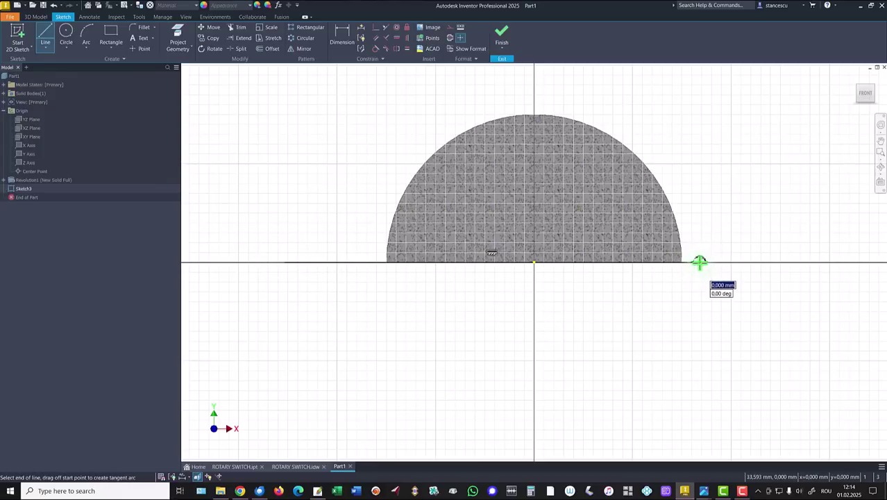
pyautogui.moveTo(698, 262); pyautogui.dragTo(248, 262)
pyautogui.press('Escape')
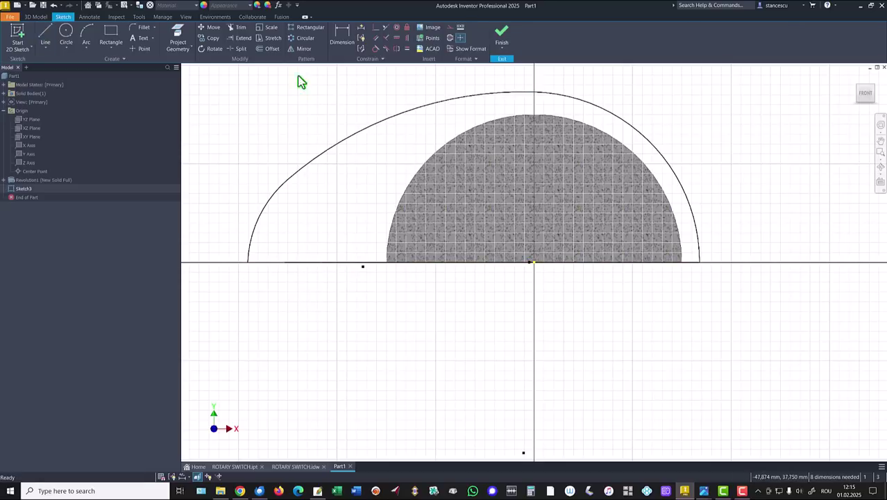
pyautogui.click(241, 38)
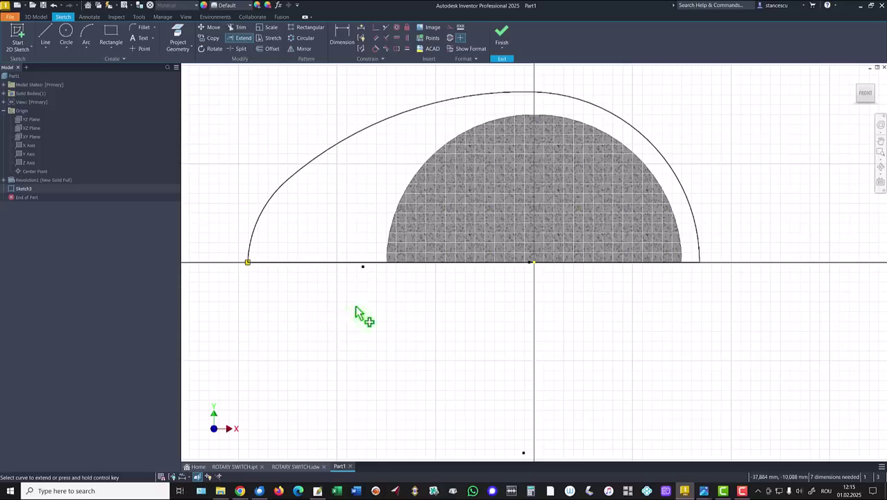
# - Constrain the right arc's centre coincident with the origin and the left arc's centre coincident with the base line
pyautogui.click(375, 37)
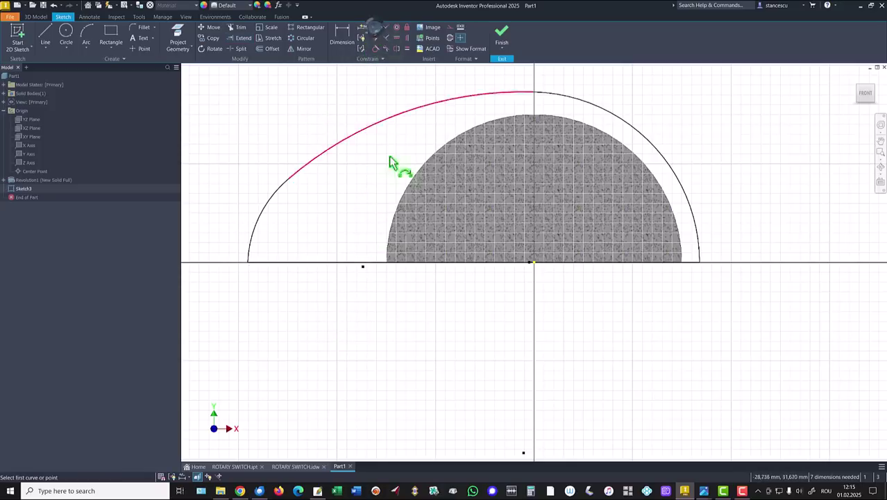
pyautogui.click(529, 263)
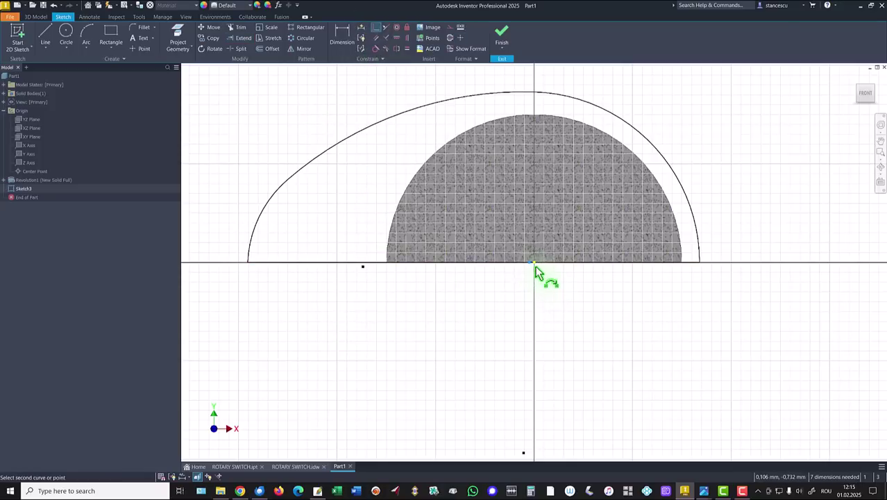
pyautogui.click(535, 263)
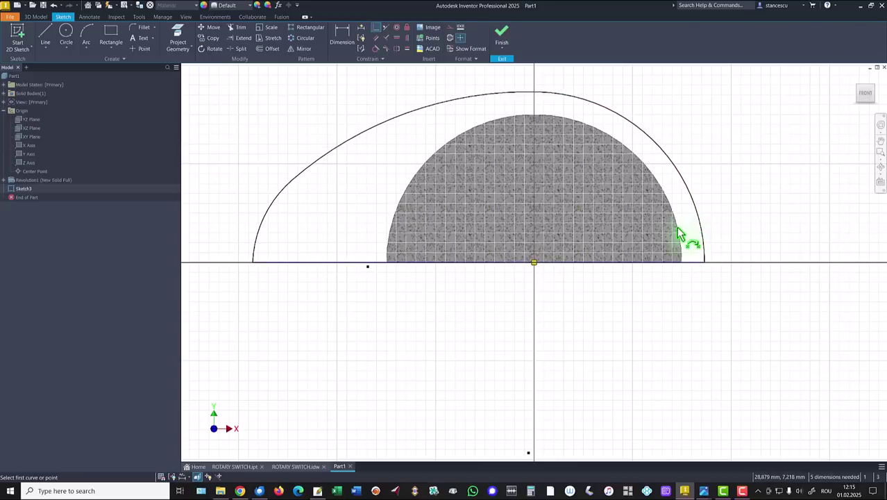
pyautogui.click(357, 35)
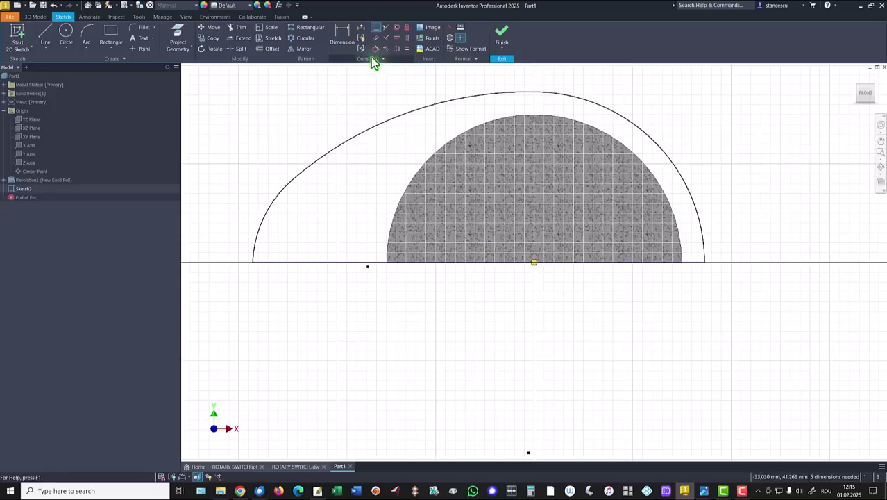
pyautogui.click(359, 263)
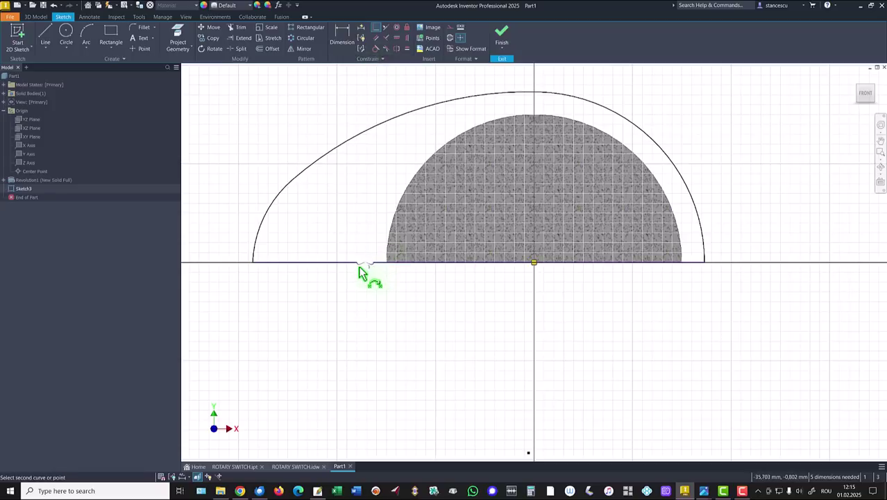
pyautogui.click(356, 263)
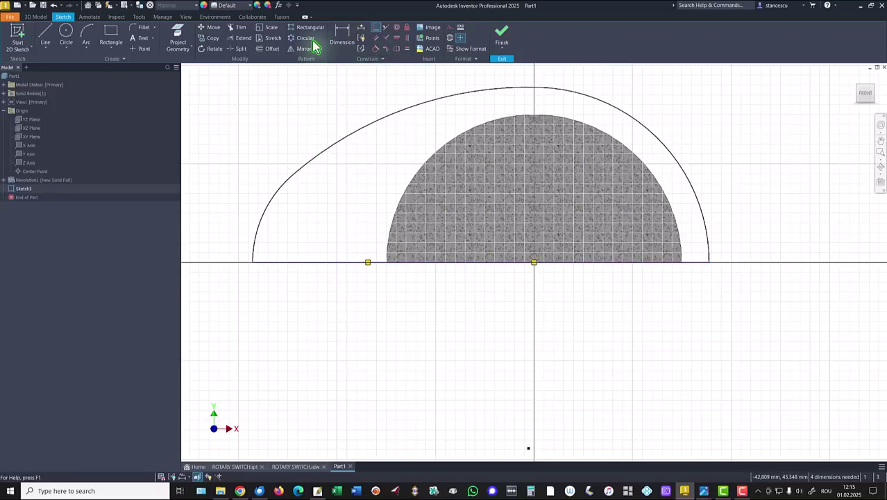
# - Dimension the distance between the left arc's centre and the origin as 40 mm
pyautogui.click(342, 35)
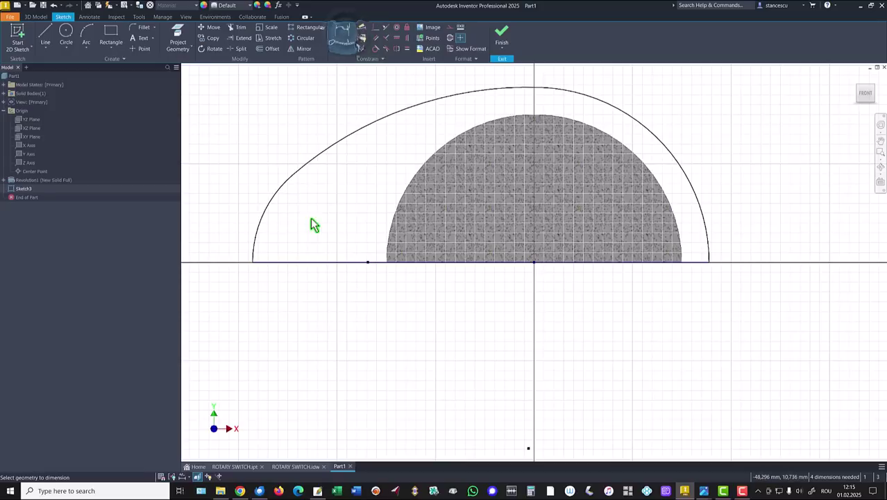
pyautogui.click(368, 262)
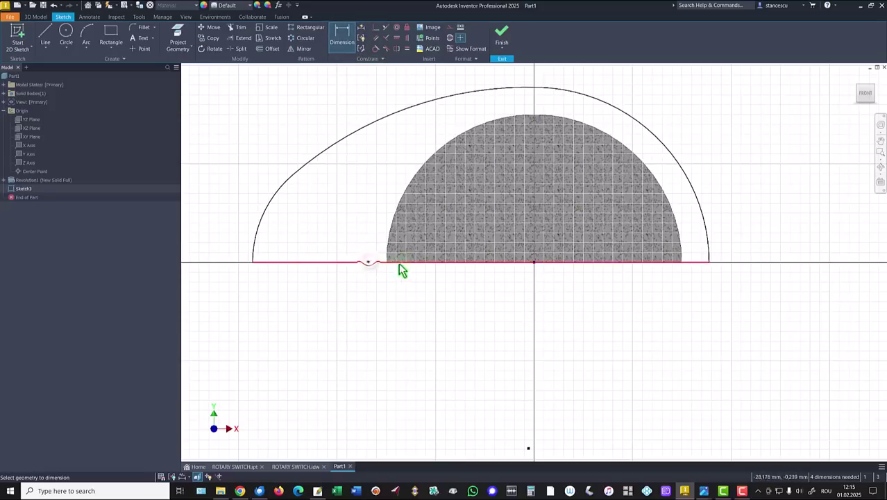
pyautogui.click(533, 262)
pyautogui.click(432, 290)
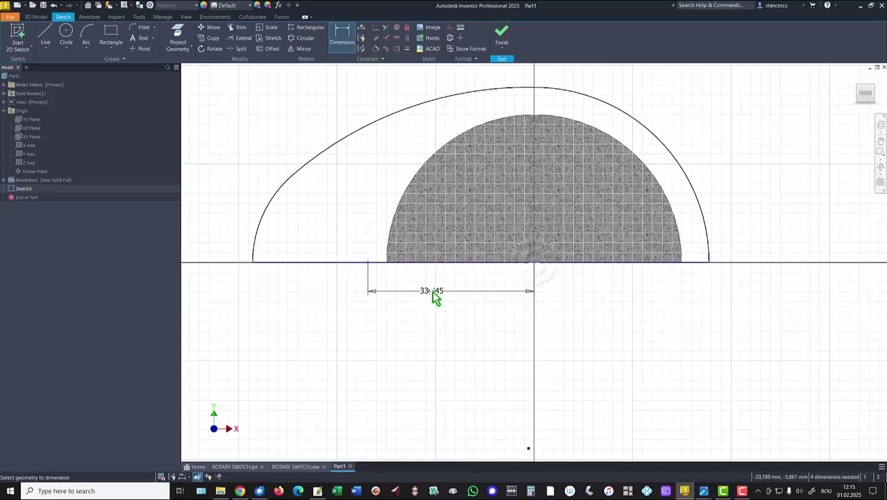
pyautogui.write('40')
pyautogui.press('Return')
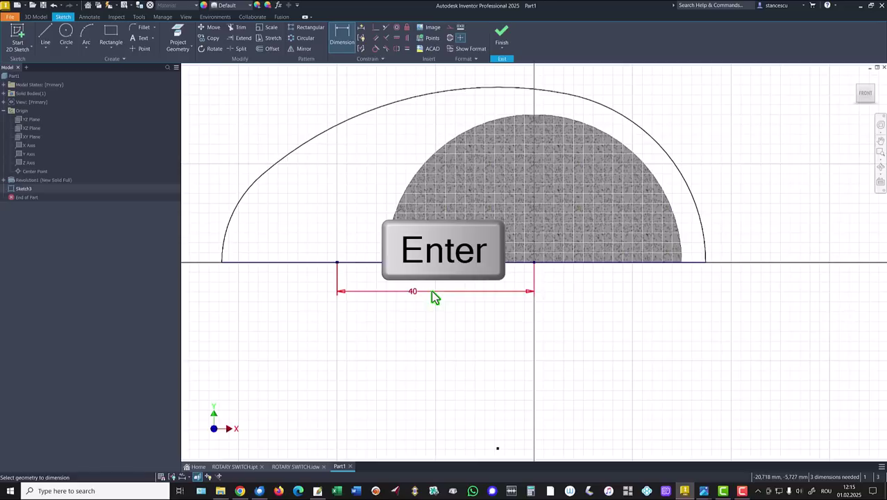
# - Set the right arc's radius to 32 mm
pyautogui.click(701, 222)
pyautogui.click(732, 207)
pyautogui.write('32')
pyautogui.press('Return')
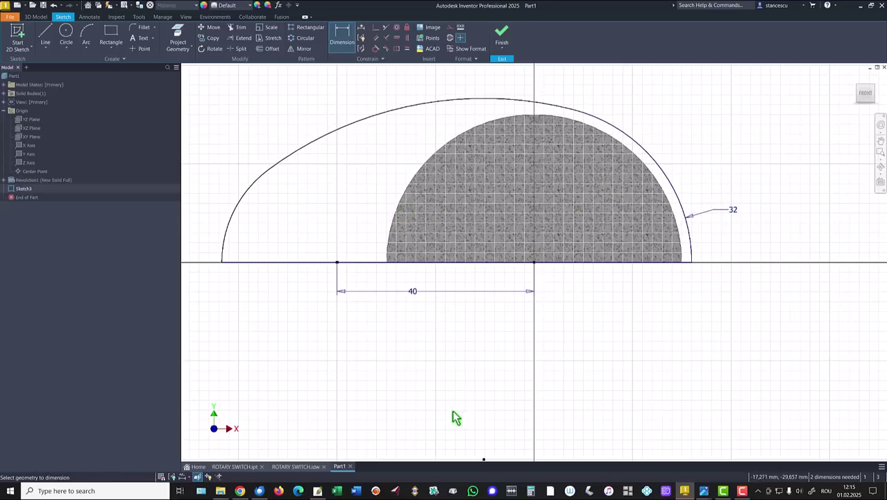
# - Align the middle arc's centre point vertically with the origin
pyautogui.moveTo(481, 442)
pyautogui.mouseDown(button='middle')
pyautogui.moveTo(489, 381)
pyautogui.moveTo(476, 408)
pyautogui.mouseUp(button='middle')
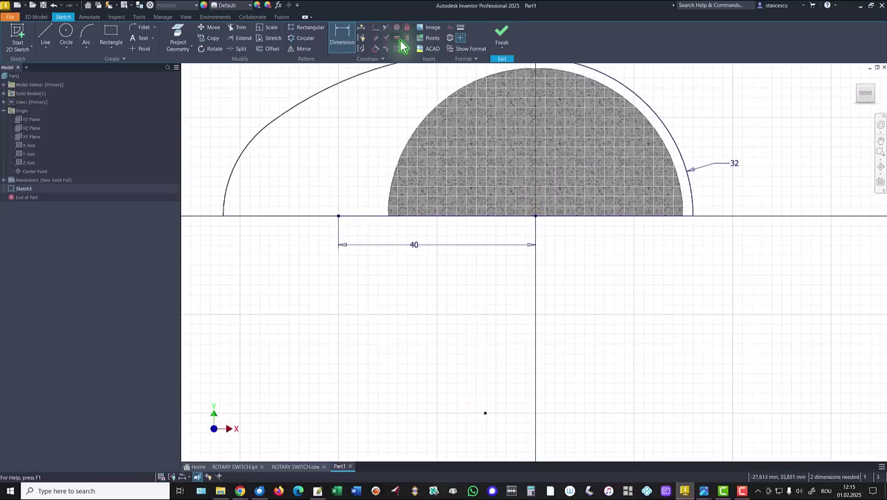
pyautogui.click(407, 38)
pyautogui.click(486, 413)
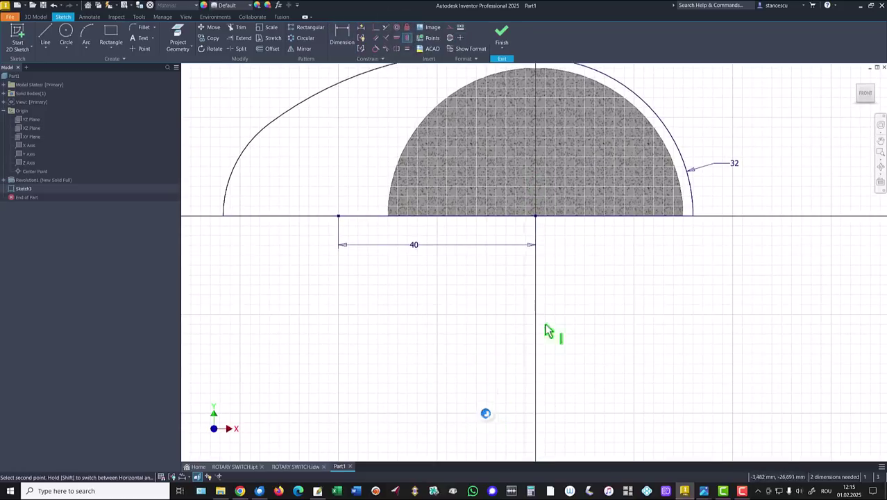
pyautogui.click(535, 217)
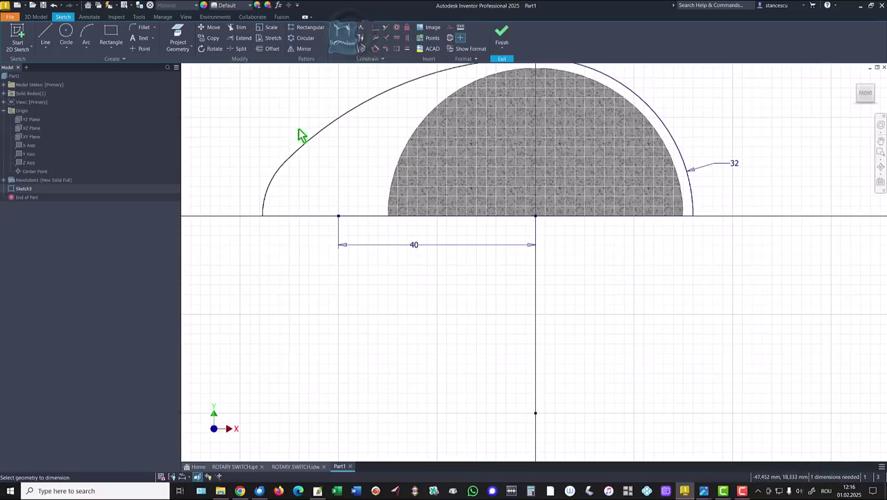
# - Set the left arc's radius to 20 mm and finish the profile sketch
pyautogui.click(268, 191)
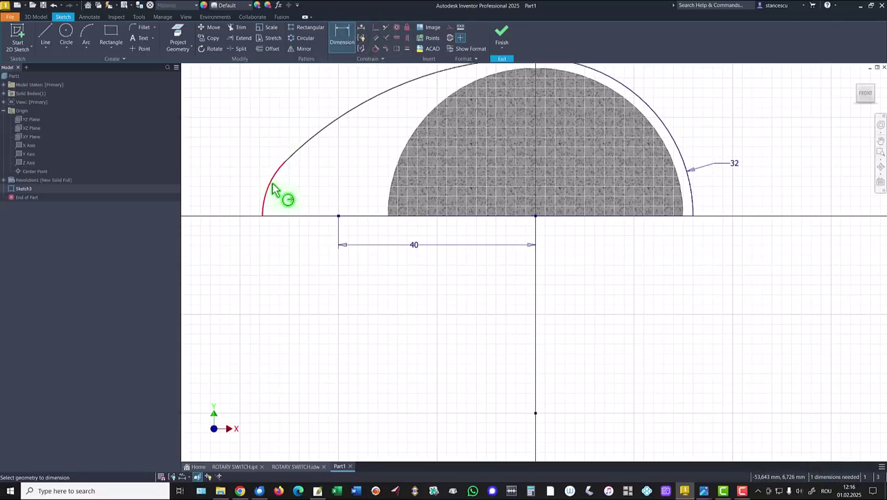
pyautogui.click(244, 166)
pyautogui.write('20')
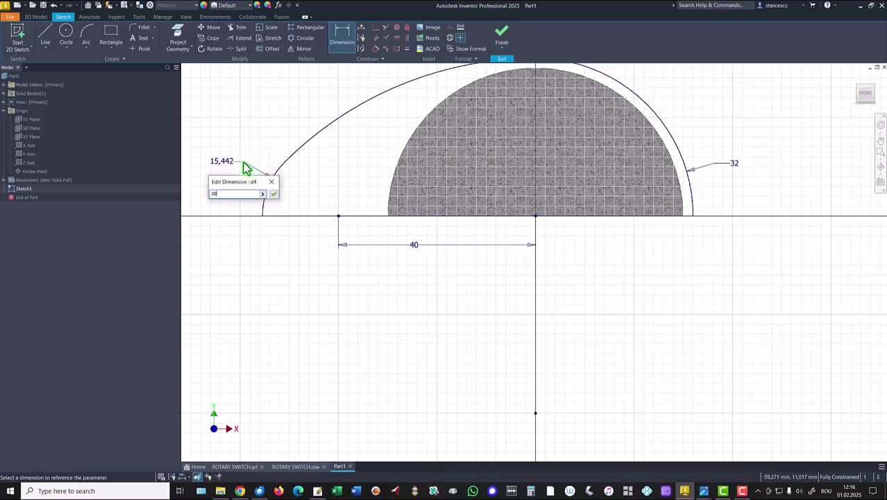
pyautogui.press('Return')
pyautogui.press('Home')
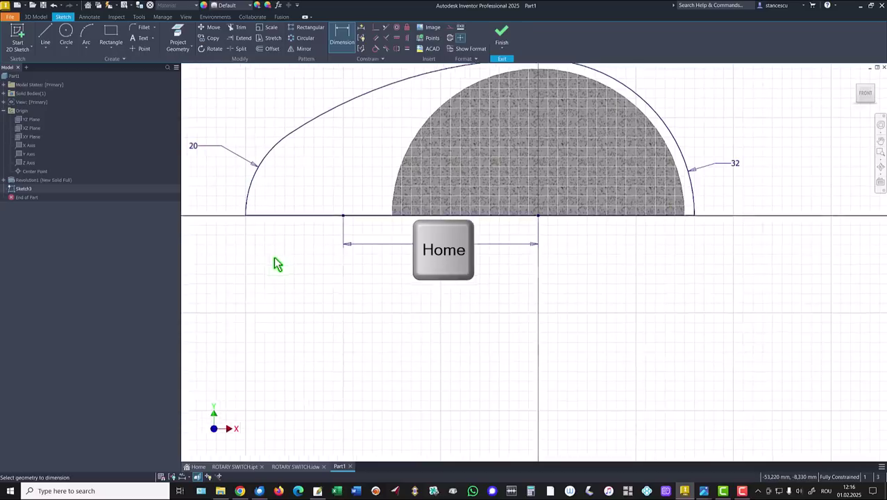
pyautogui.click(501, 32)
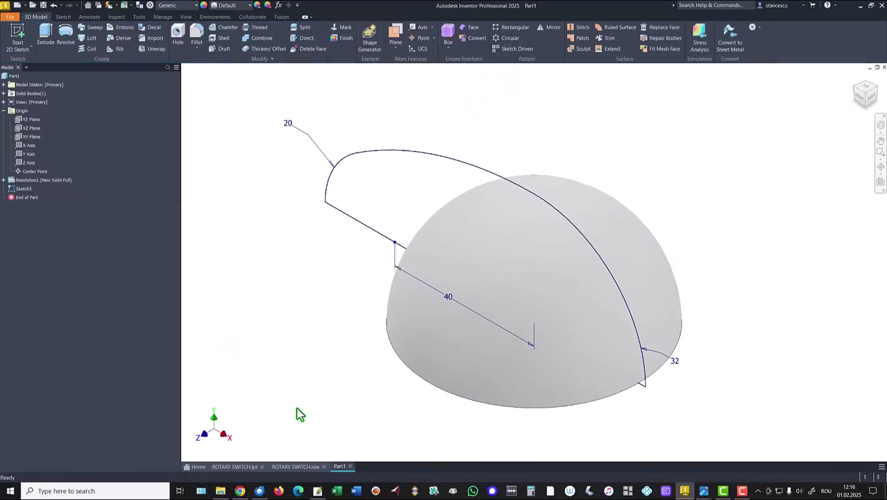
# - Check the knob's width in ROTARY SWITCH.idw, and extrude the profile in Part1 symmetrically by 32 mm, joined to the dome
pyautogui.click(296, 467)
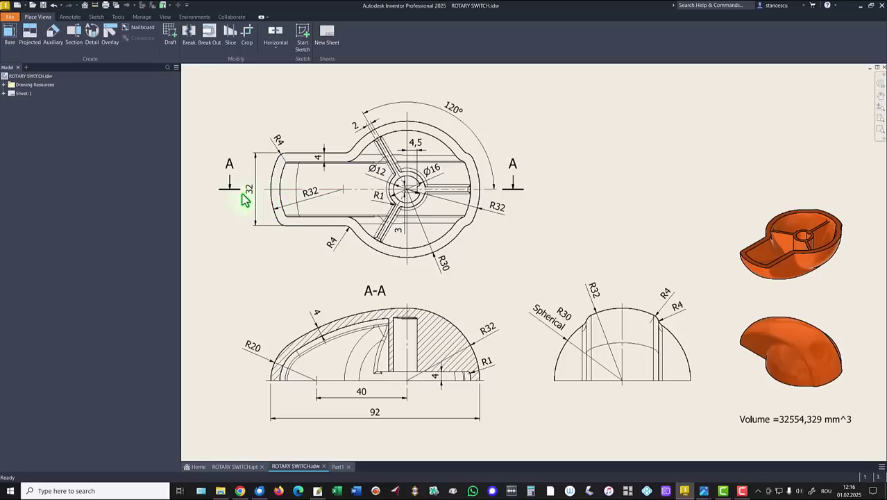
pyautogui.click(338, 466)
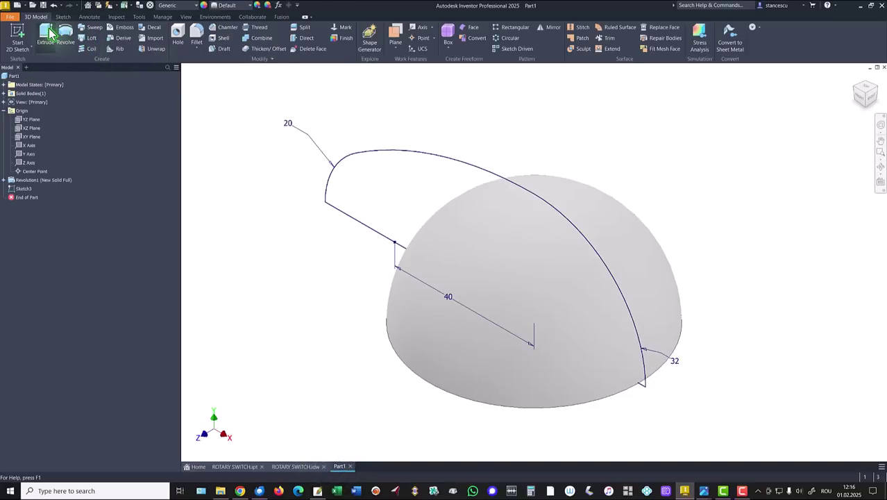
pyautogui.click(48, 34)
pyautogui.click(257, 138)
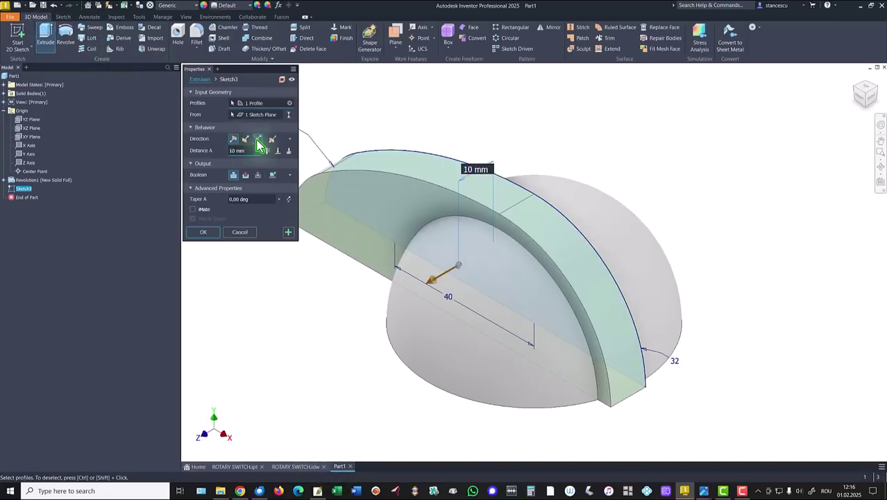
pyautogui.write('32')
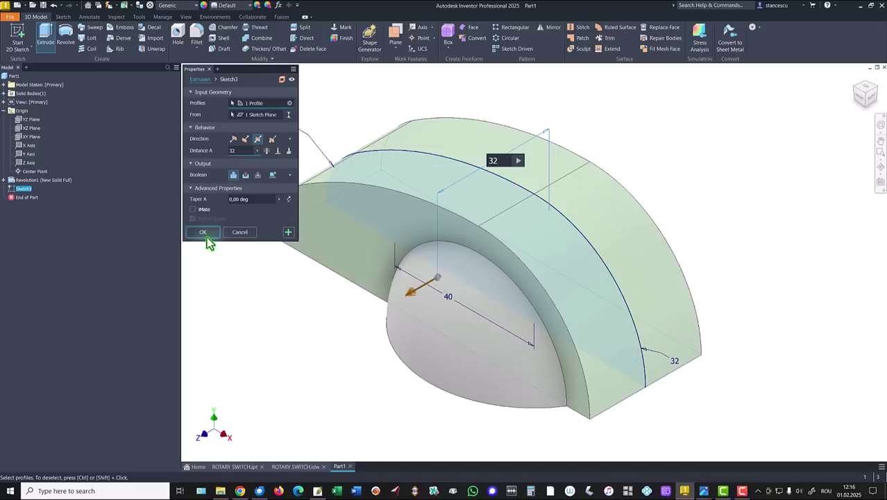
pyautogui.click(204, 232)
pyautogui.press('F6')
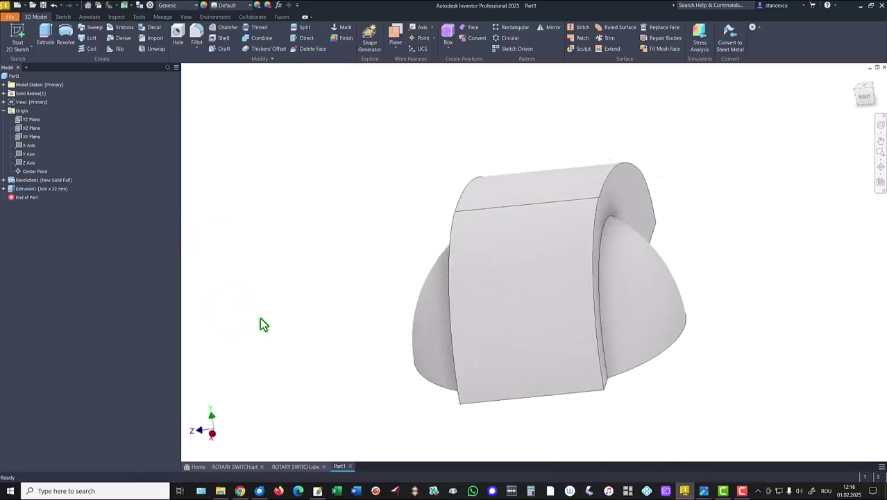
pyautogui.press('F6')
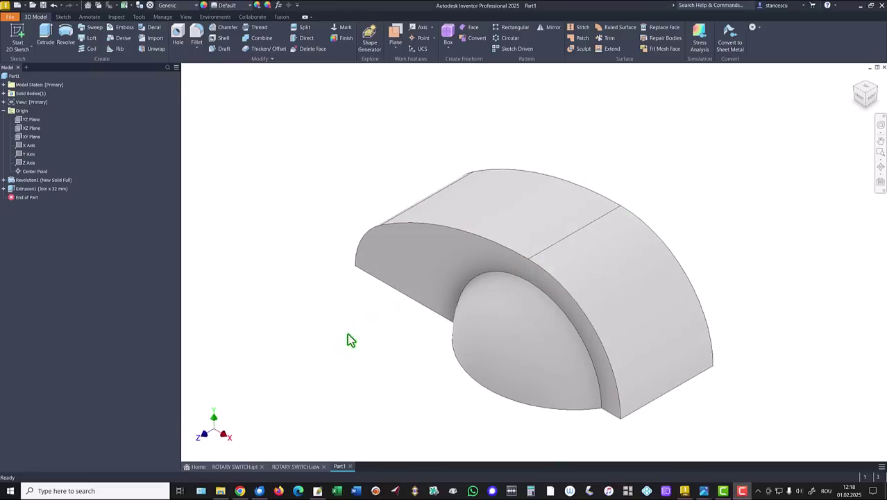
# - Review the top and corner radii in the side view of ROTARY SWITCH.idw, and return to Part1
pyautogui.click(291, 465)
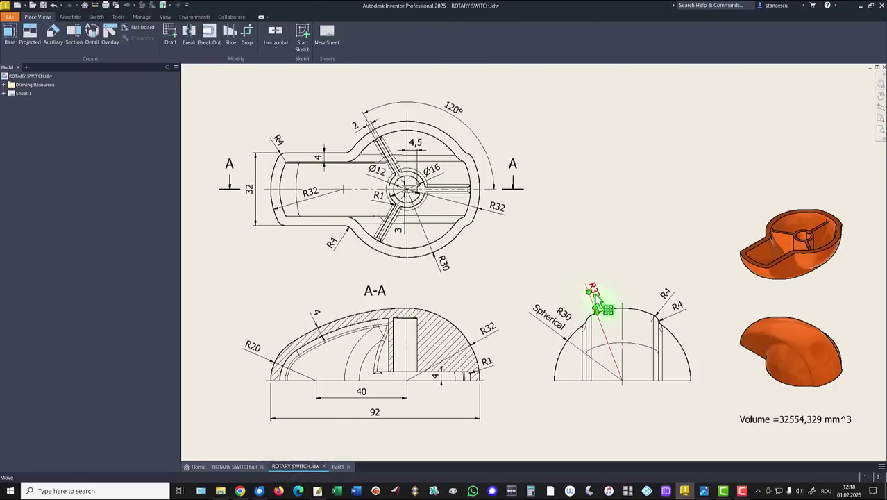
pyautogui.moveTo(596, 297); pyautogui.dragTo(598, 298)
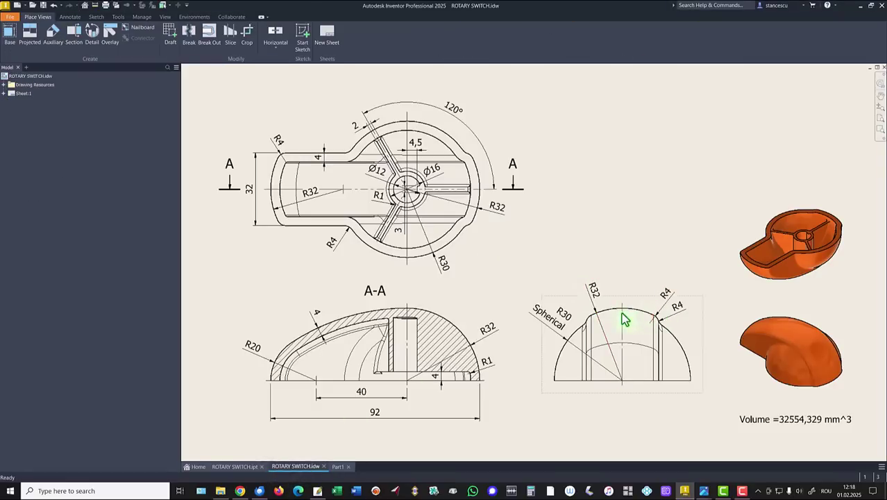
pyautogui.moveTo(559, 324); pyautogui.dragTo(561, 325)
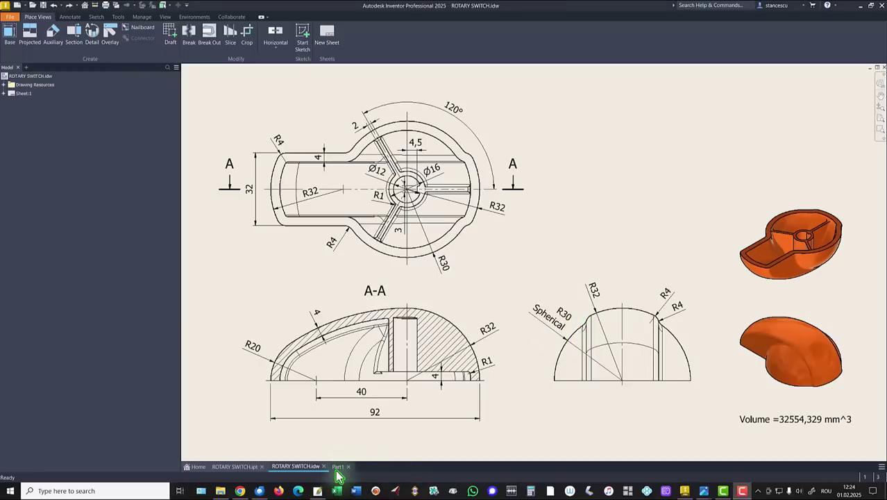
pyautogui.click(337, 467)
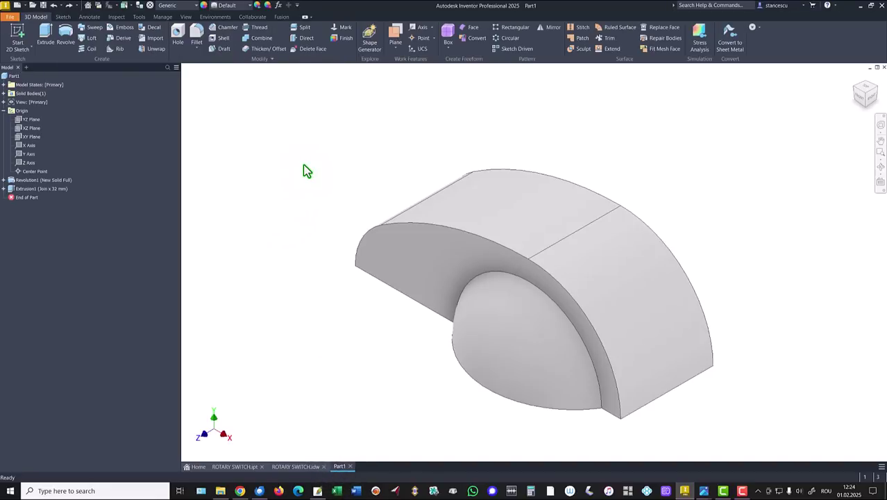
# - Start a sketch on the body's flat bottom face and project the three edges of the short end beside the dome
pyautogui.keyDown('shift'); pyautogui.moveTo(635, 401); pyautogui.dragTo(715, 304, button='middle'); pyautogui.keyUp('shift')
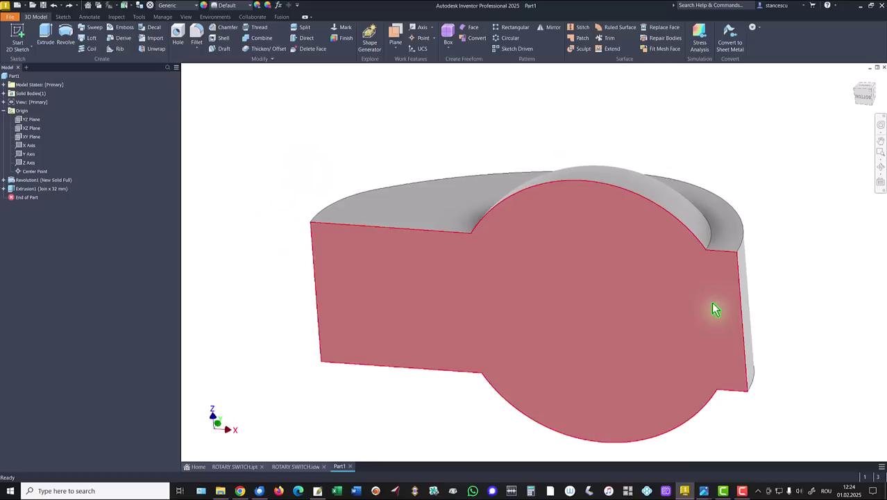
pyautogui.click(711, 311)
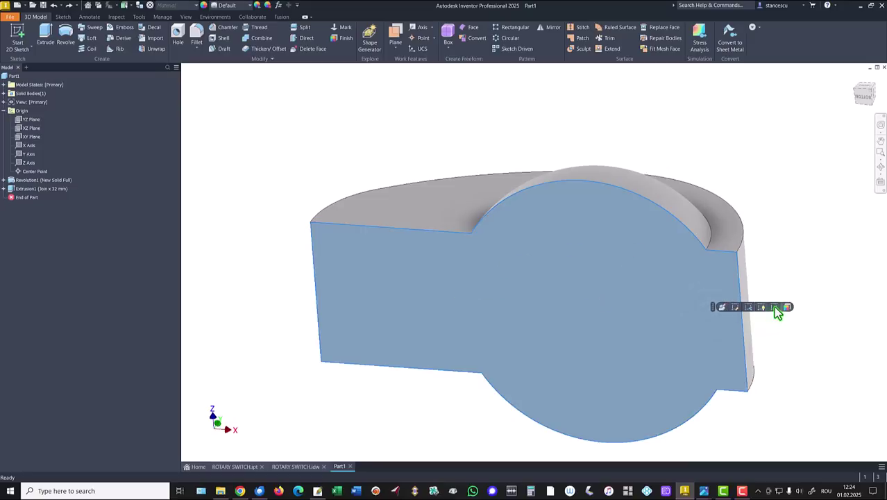
pyautogui.click(775, 307)
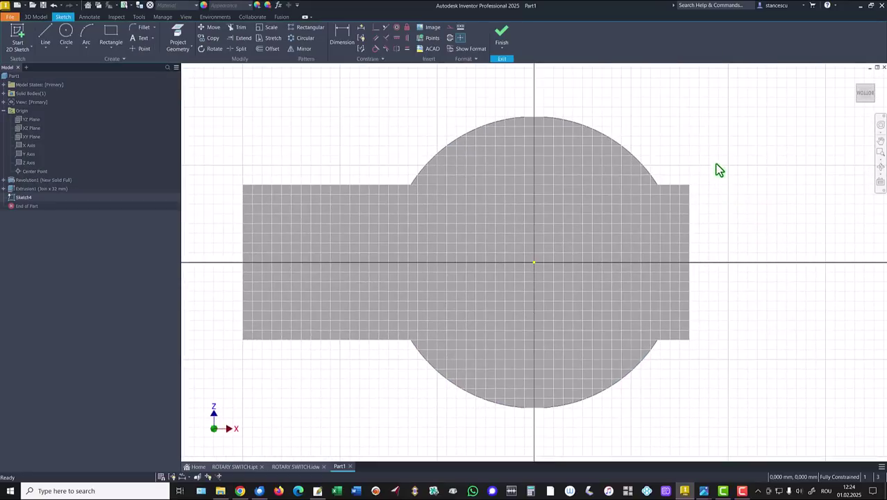
pyautogui.click(177, 35)
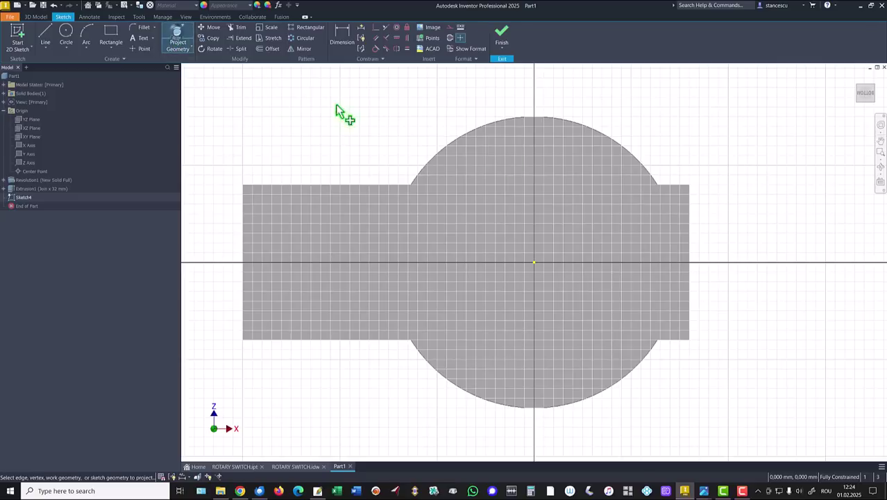
pyautogui.click(681, 196)
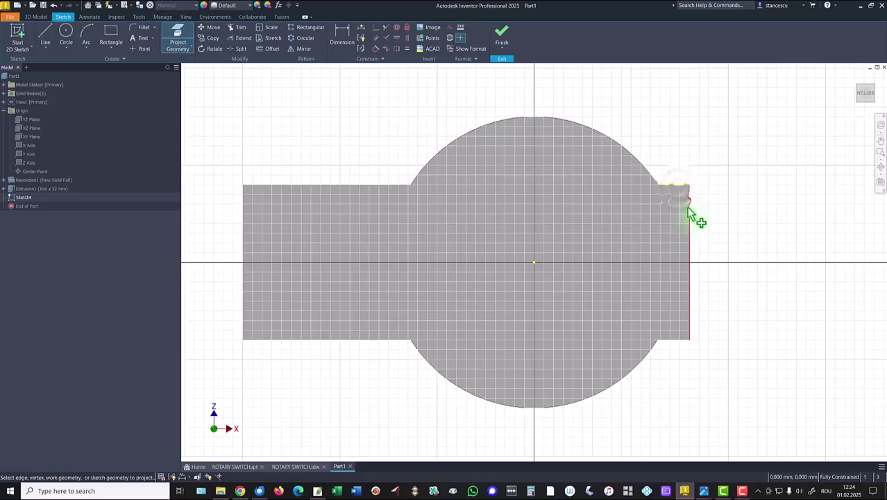
pyautogui.click(688, 212)
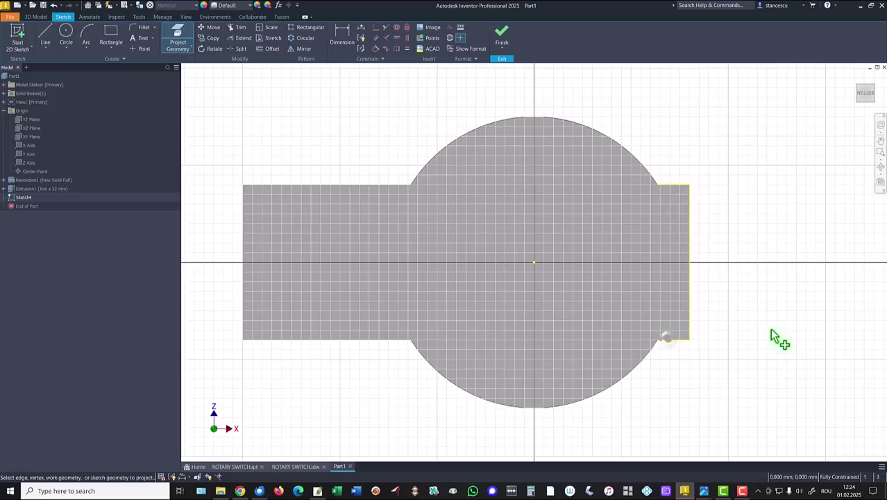
# - Sketch an arc of about 53 mm radius between the projected side edges, touching the end edge, and align its centre horizontally with the origin
pyautogui.click(87, 35)
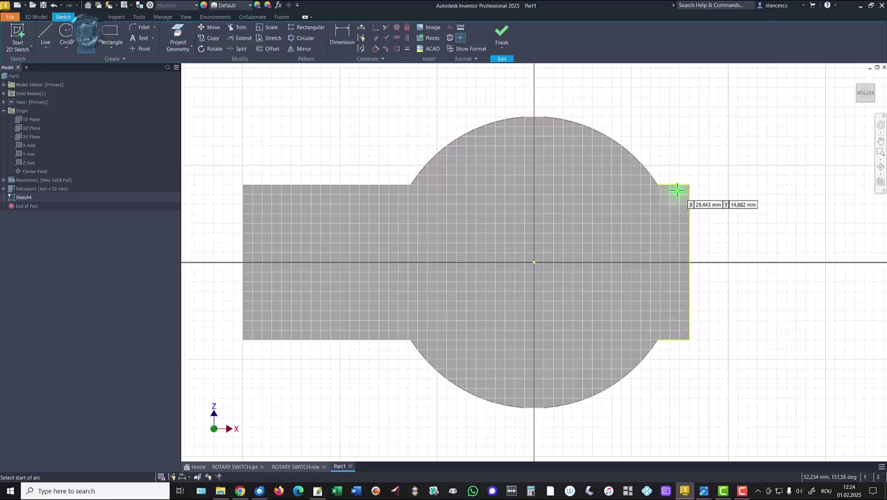
pyautogui.click(677, 186)
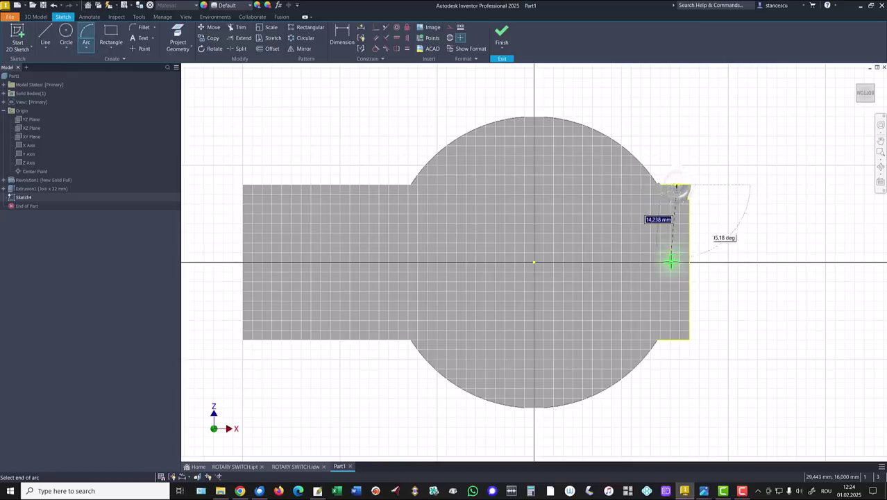
pyautogui.click(678, 339)
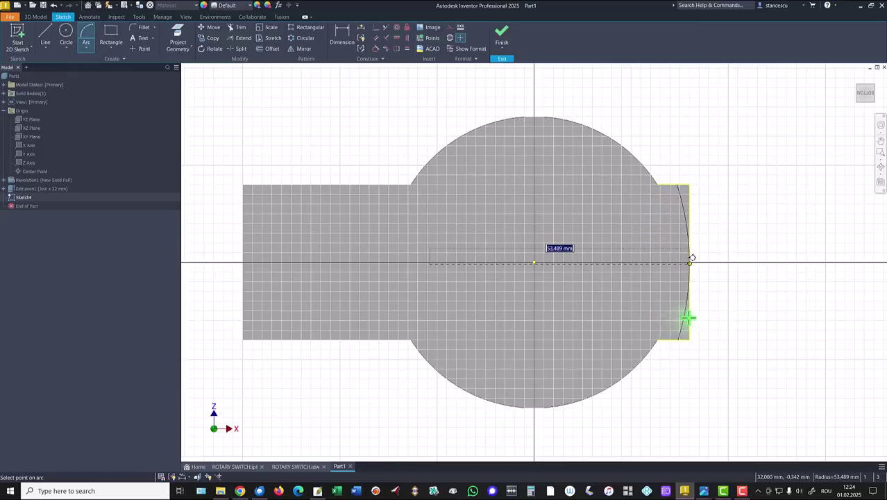
pyautogui.click(687, 318)
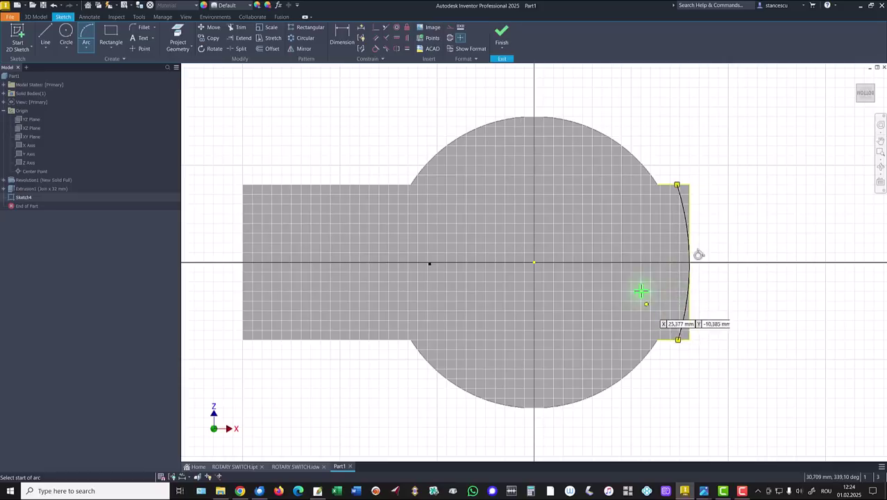
pyautogui.click(396, 38)
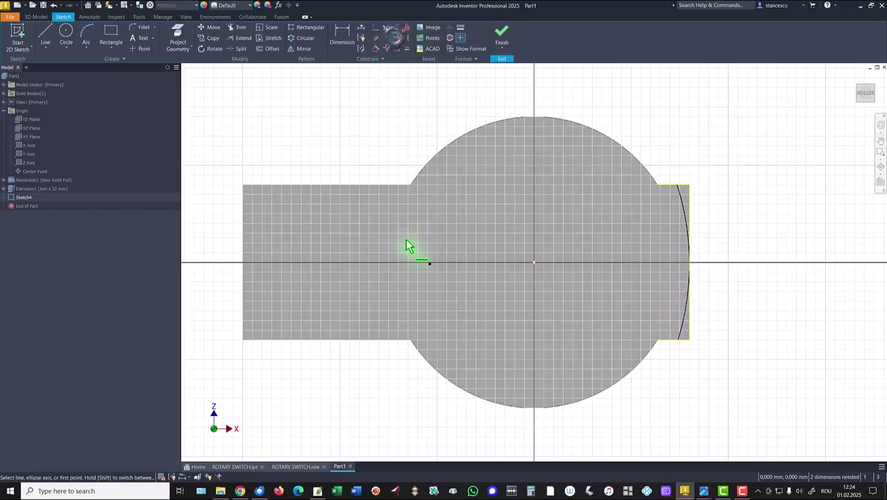
pyautogui.click(430, 264)
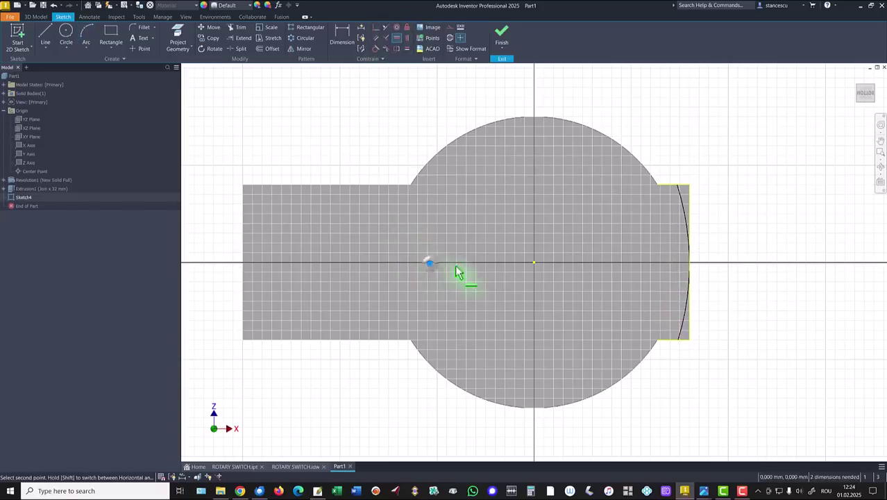
pyautogui.click(532, 262)
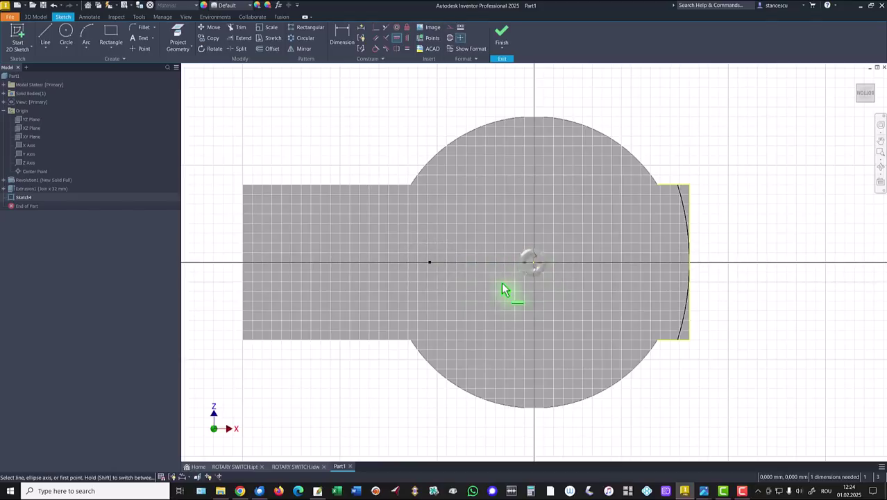
# - Set the end arc's radius to 32 mm and finish the sketch
pyautogui.click(345, 40)
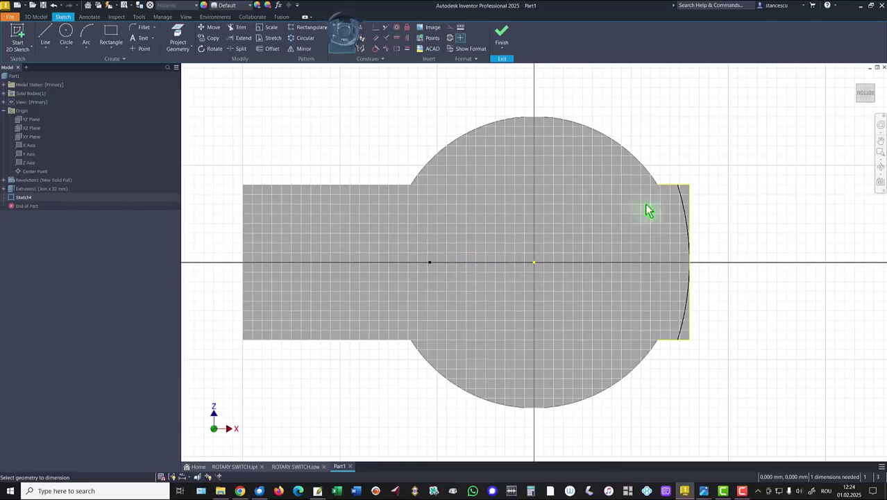
pyautogui.click(683, 207)
pyautogui.click(691, 205)
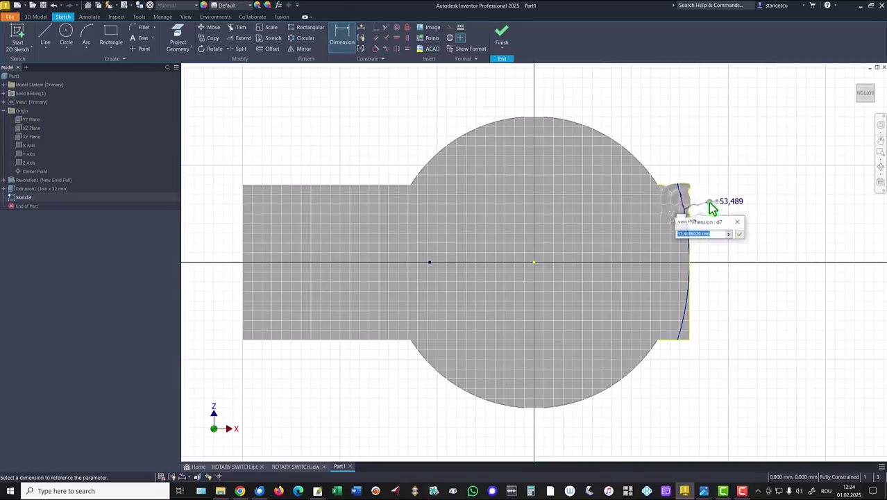
pyautogui.press('Return')
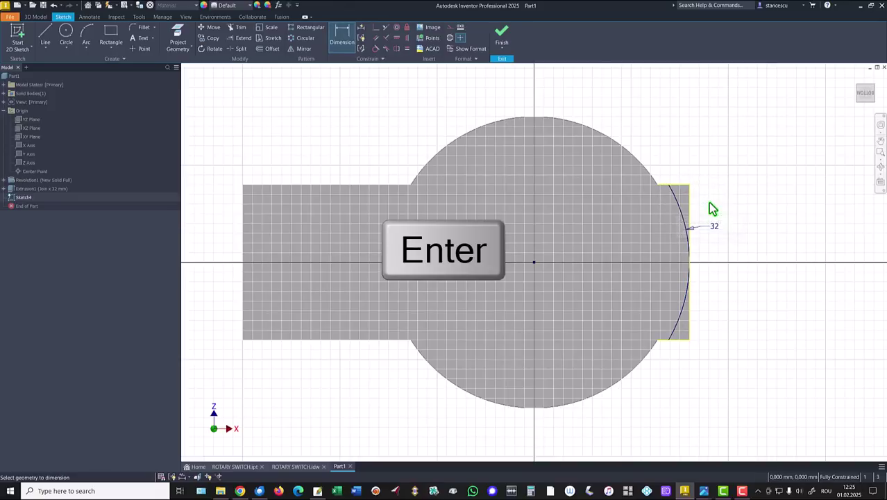
pyautogui.click(500, 40)
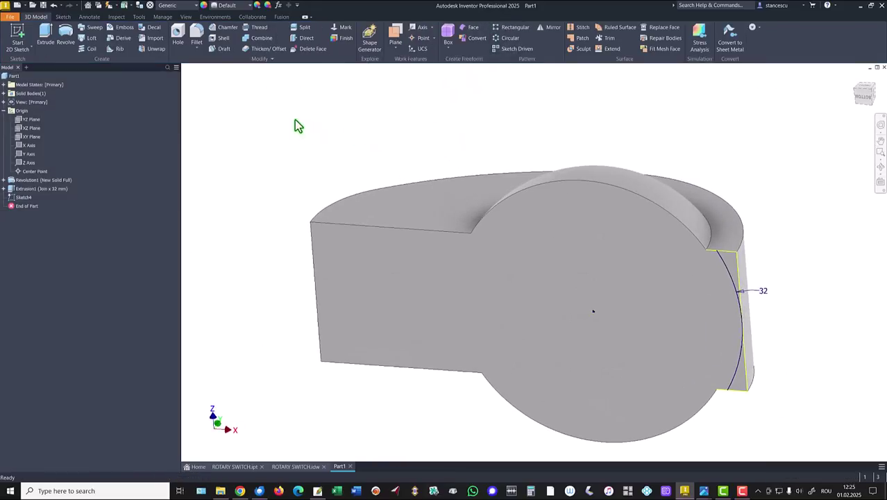
# - Sweep-cut the two corner profiles outside the arc along the chain of curved top edges of the extruded body
pyautogui.click(89, 29)
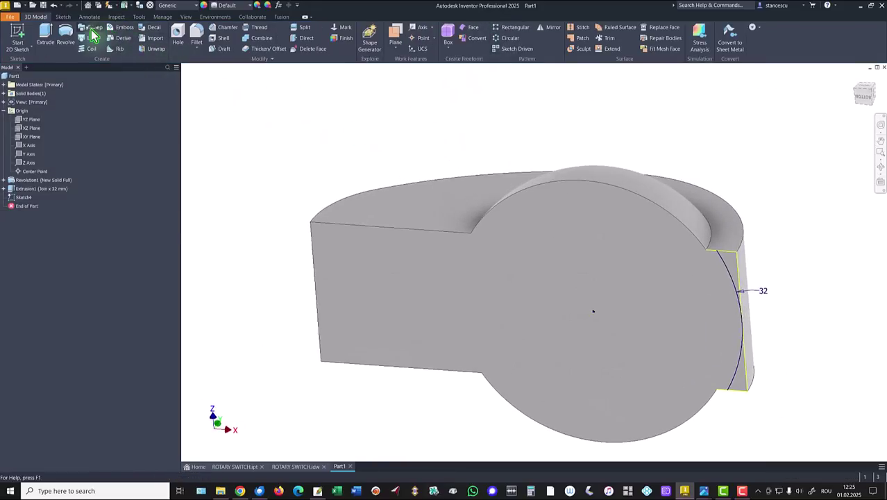
pyautogui.click(735, 274)
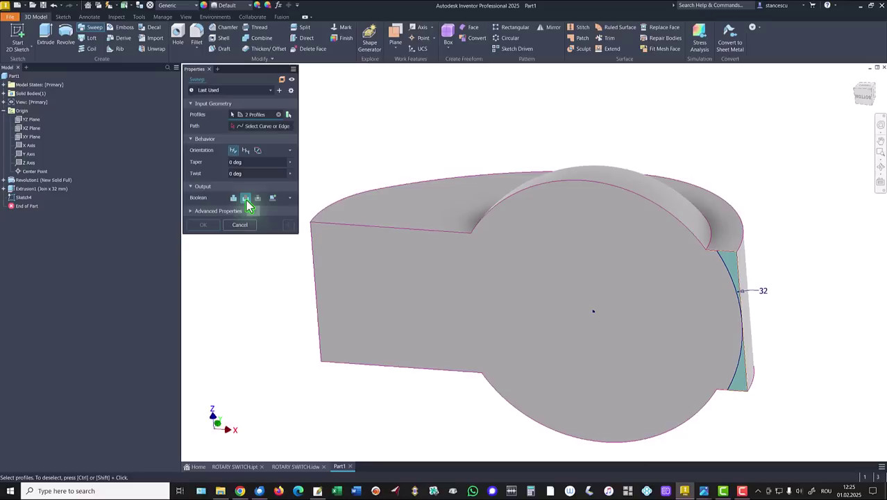
pyautogui.click(248, 125)
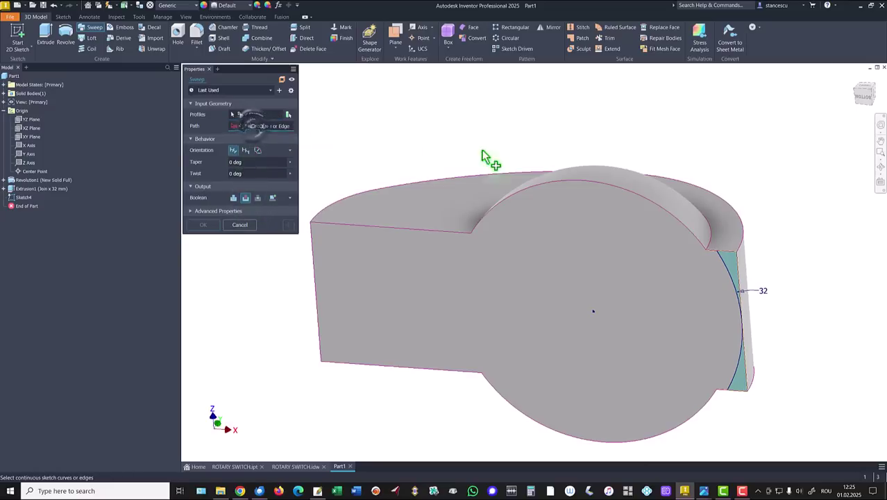
pyautogui.click(727, 192)
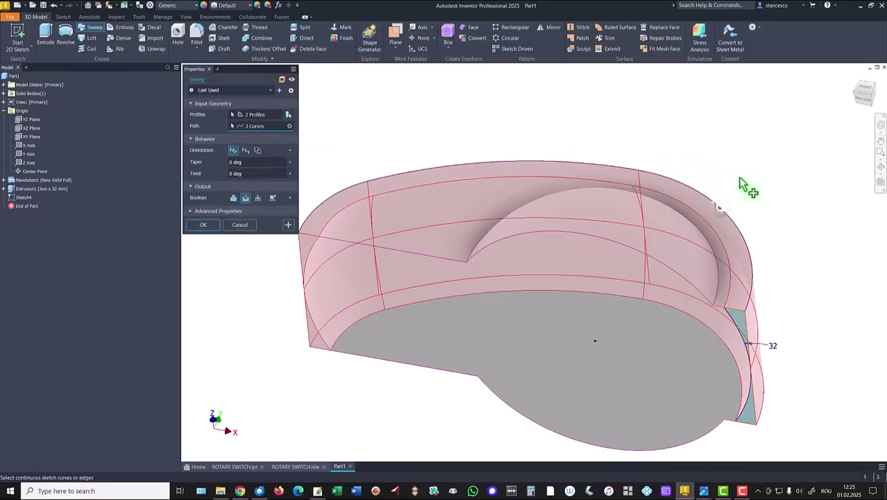
pyautogui.keyDown('shift'); pyautogui.moveTo(751, 175); pyautogui.dragTo(284, 246, button='middle'); pyautogui.keyUp('shift')
pyautogui.click(203, 225)
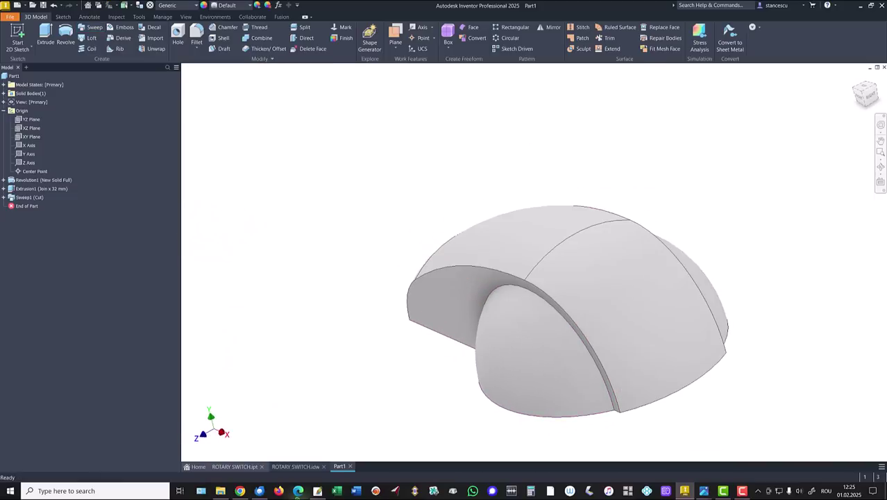
# - Check the corner radii in ROTARY SWITCH.idw, and fillet the curved outer edges on both sides of Part1's body with a 4 mm radius
pyautogui.click(296, 466)
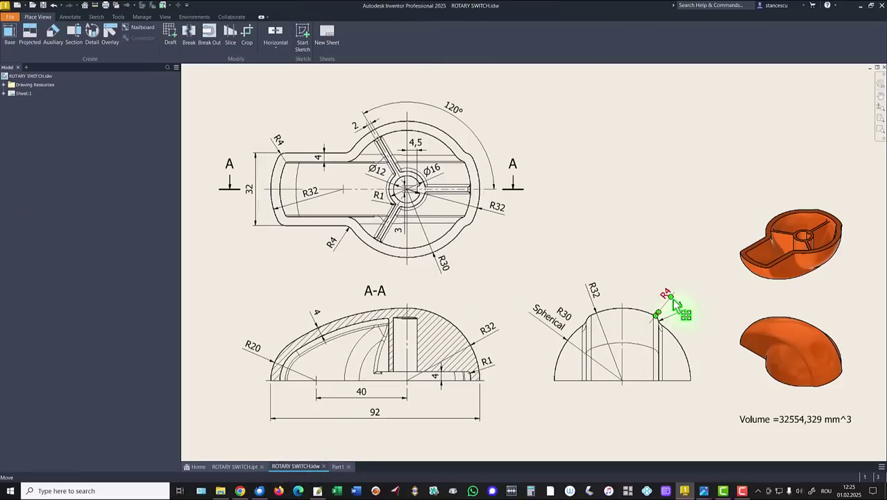
pyautogui.click(337, 467)
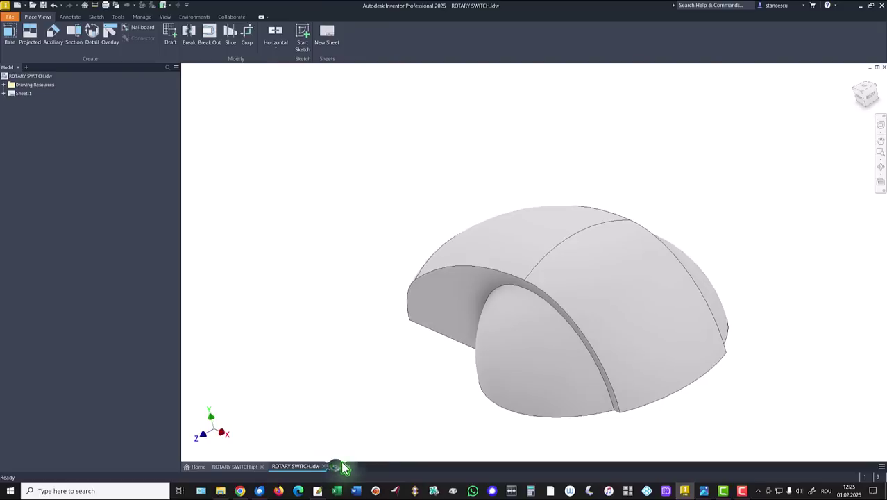
pyautogui.click(573, 303)
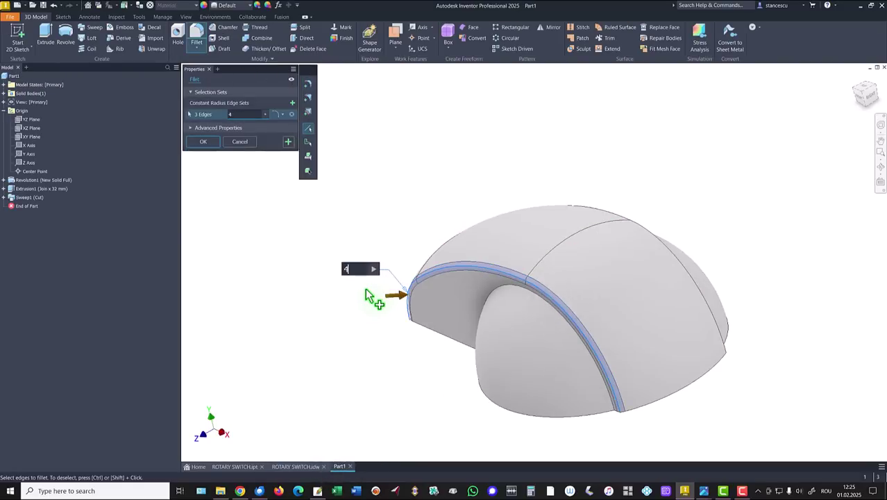
pyautogui.click(687, 275)
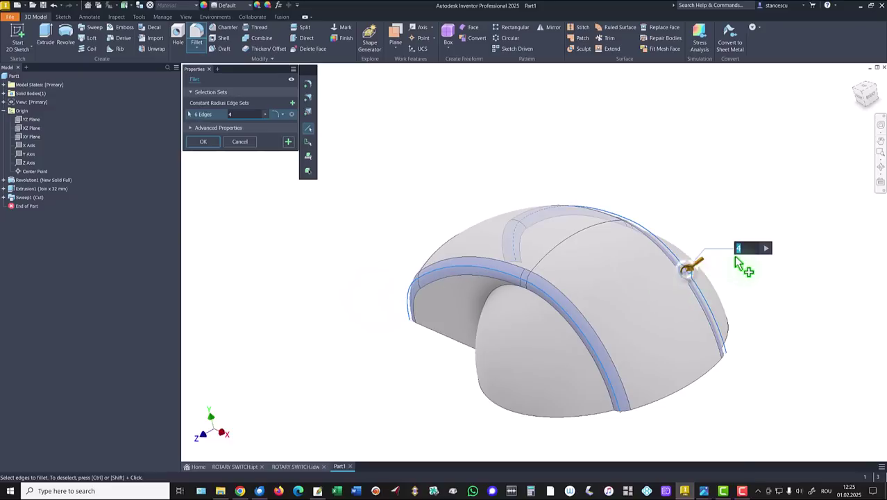
pyautogui.click(287, 143)
# - Fillet the inner edges where the extruded body meets the dome on both sides with a 4 mm radius
pyautogui.click(559, 316)
pyautogui.keyDown('shift'); pyautogui.moveTo(667, 297); pyautogui.dragTo(264, 202, button='middle'); pyautogui.keyUp('shift')
pyautogui.click(570, 276)
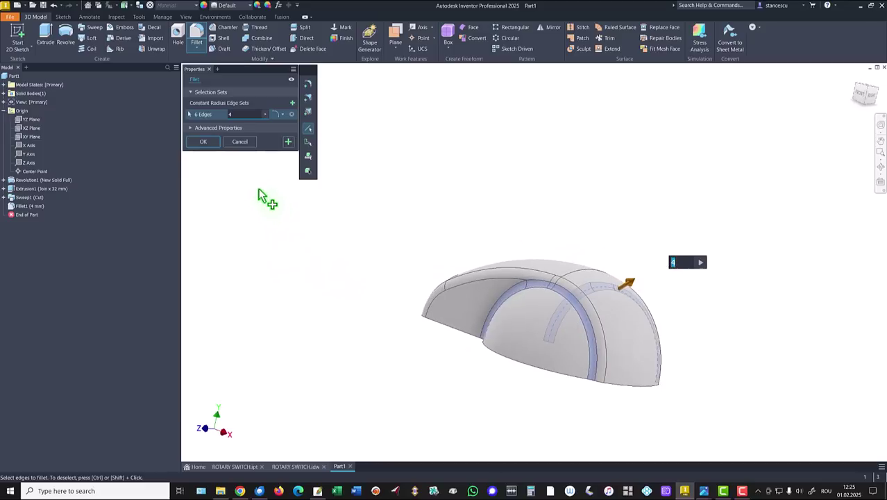
pyautogui.click(203, 142)
pyautogui.press('F6')
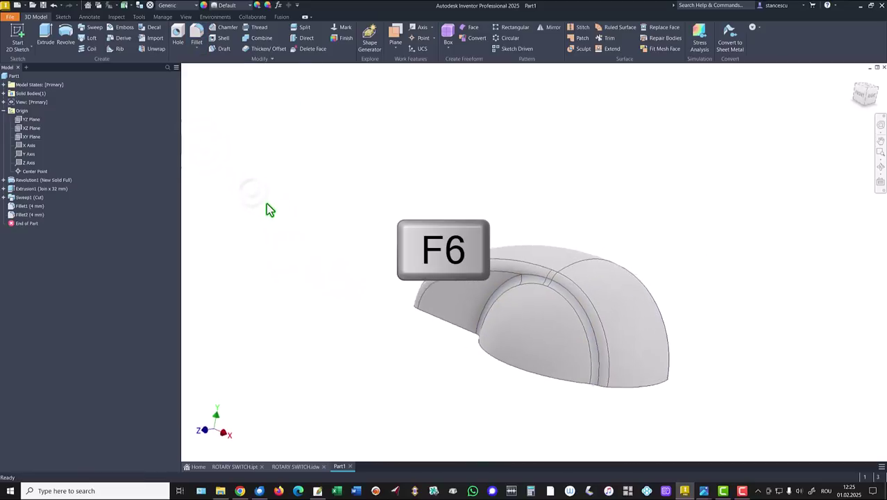
# - Examine the hollow underside in ROTARY SWITCH.ipt and the wall thickness in section A-A of ROTARY SWITCH.idw, and return to Part1
pyautogui.click(239, 465)
pyautogui.keyDown('shift'); pyautogui.moveTo(305, 398); pyautogui.dragTo(542, 366, button='middle'); pyautogui.keyUp('shift')
pyautogui.keyDown('shift'); pyautogui.moveTo(665, 293); pyautogui.dragTo(727, 125, button='middle'); pyautogui.keyUp('shift')
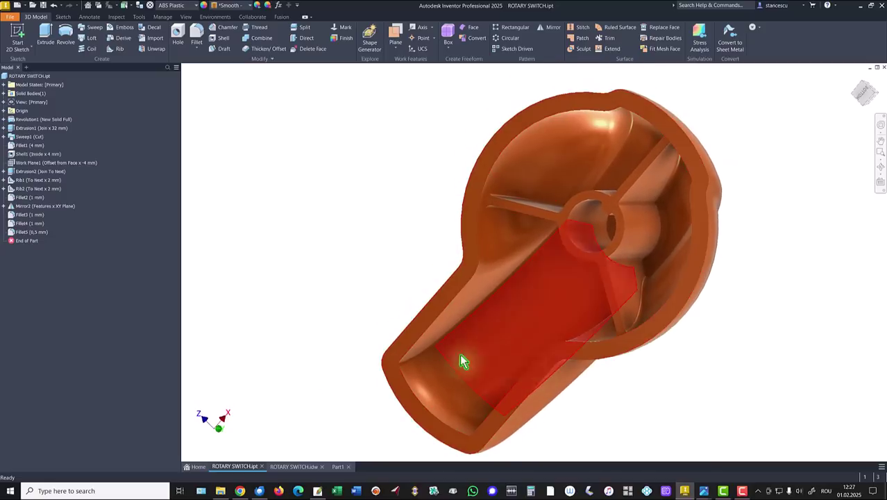
pyautogui.press('F6')
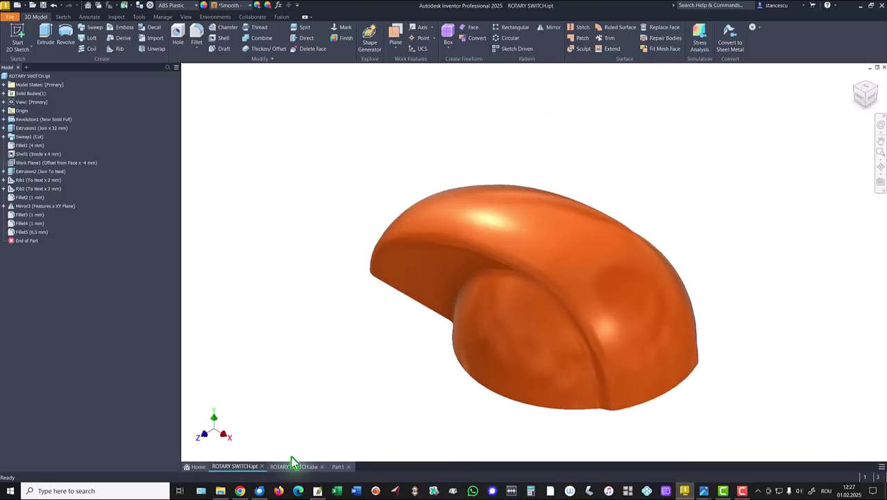
pyautogui.click(294, 466)
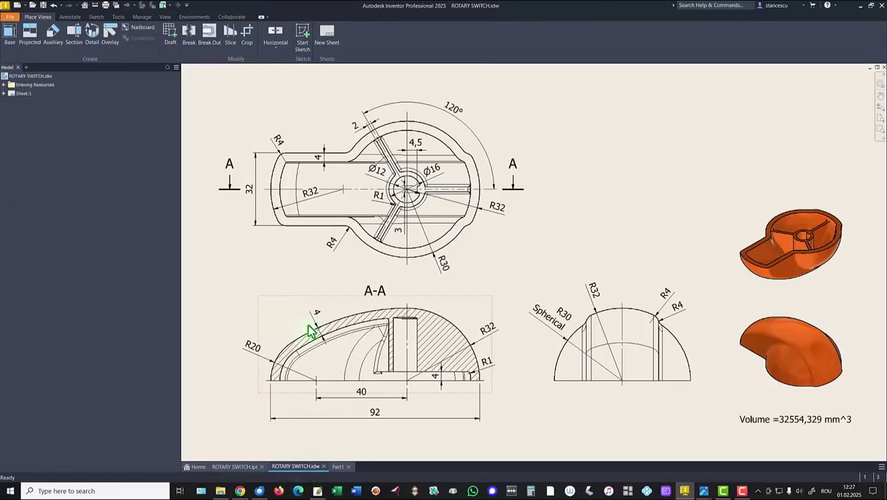
pyautogui.moveTo(321, 313); pyautogui.dragTo(320, 313)
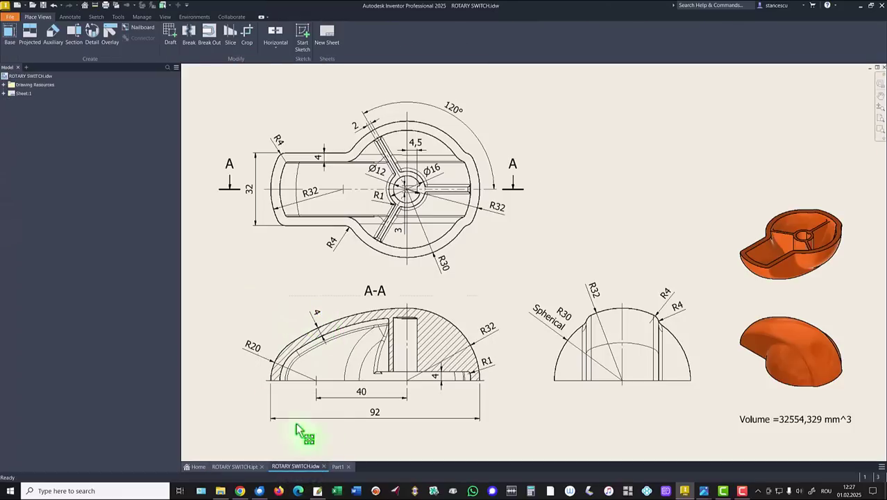
pyautogui.click(338, 466)
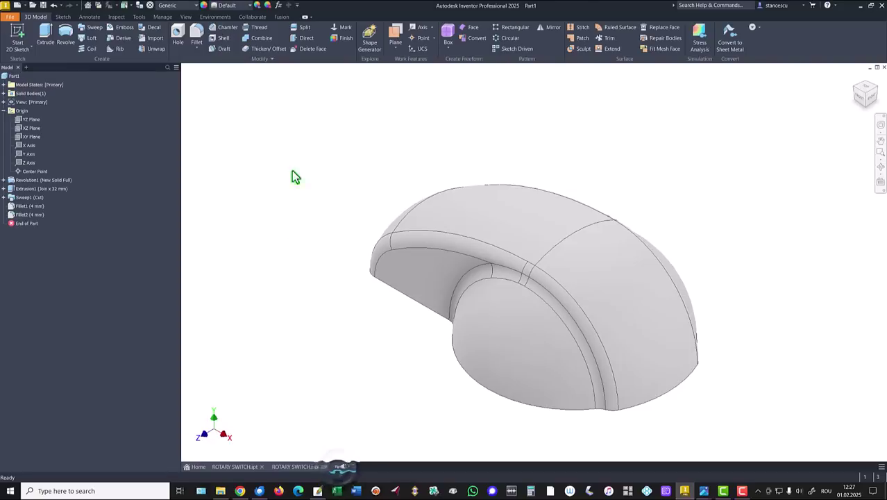
# - Shell the body inward with a 4 mm wall thickness, removing the flat bottom face
pyautogui.click(223, 38)
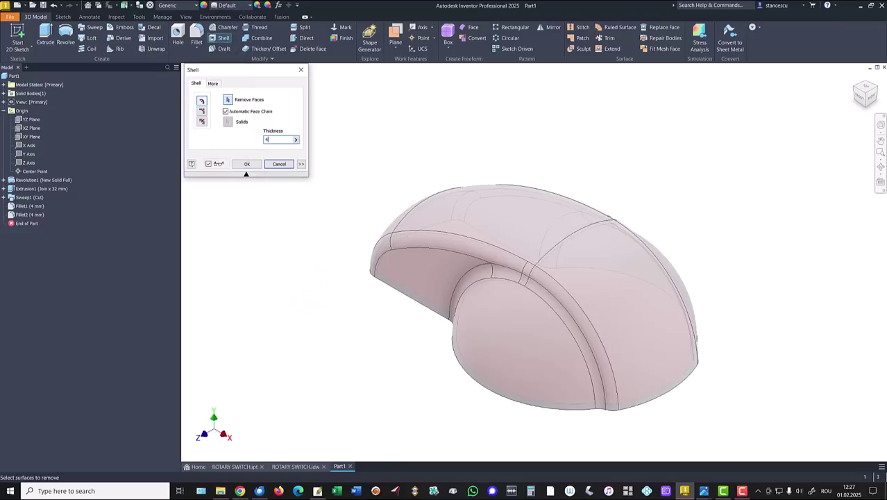
pyautogui.keyDown('shift'); pyautogui.moveTo(309, 256); pyautogui.dragTo(394, 326, button='middle'); pyautogui.keyUp('shift')
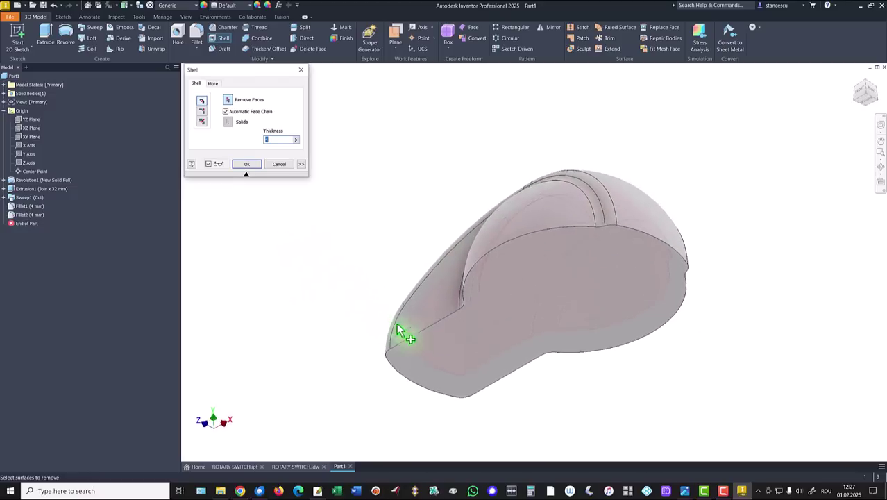
pyautogui.click(488, 330)
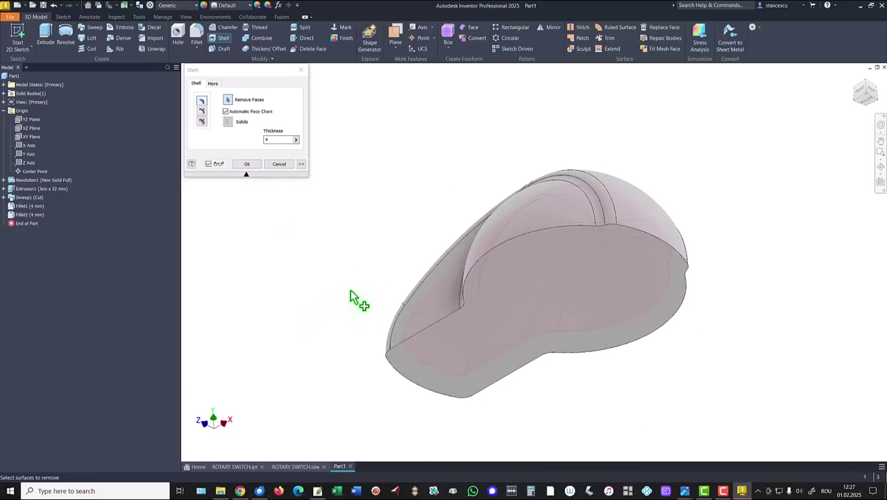
pyautogui.click(517, 307)
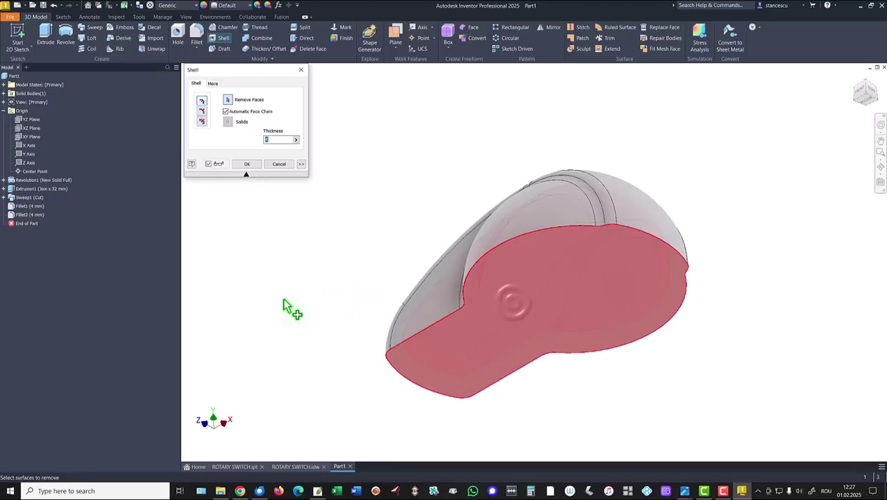
pyautogui.click(247, 164)
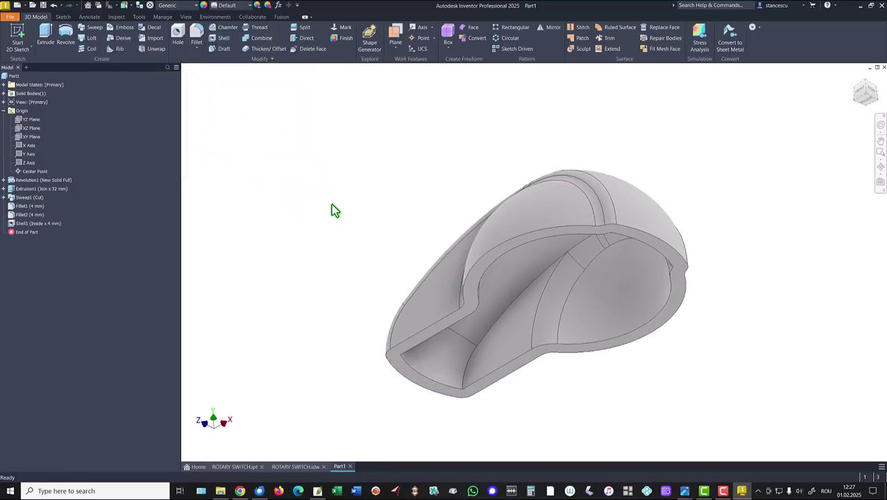
pyautogui.press('F6')
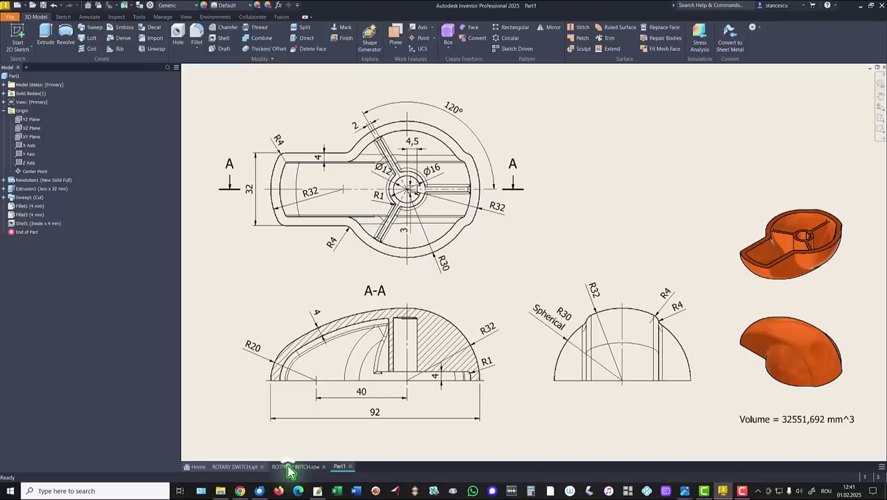
# - Examine the central hub and rib dimensions in the top view of ROTARY SWITCH.idw, and return to Part1
pyautogui.click(290, 469)
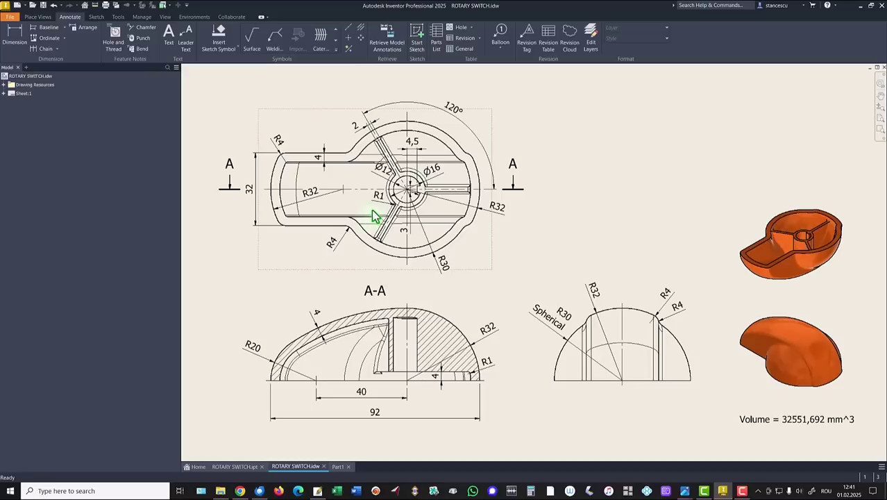
pyautogui.scroll(-4, 409, 194)
pyautogui.scroll(-5, 463, 208)
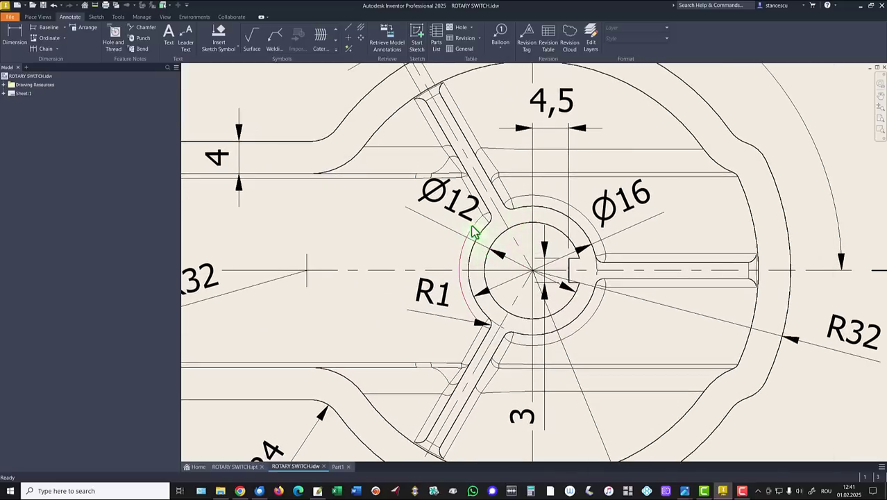
pyautogui.click(460, 215)
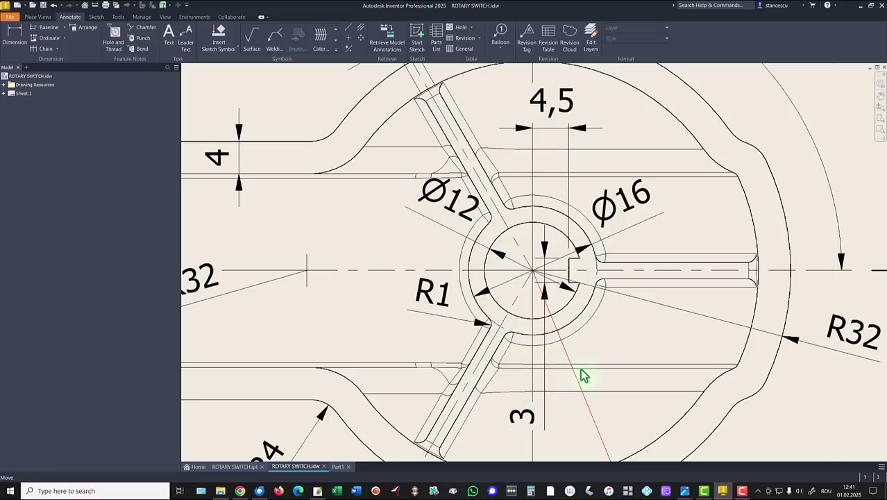
pyautogui.press('Home')
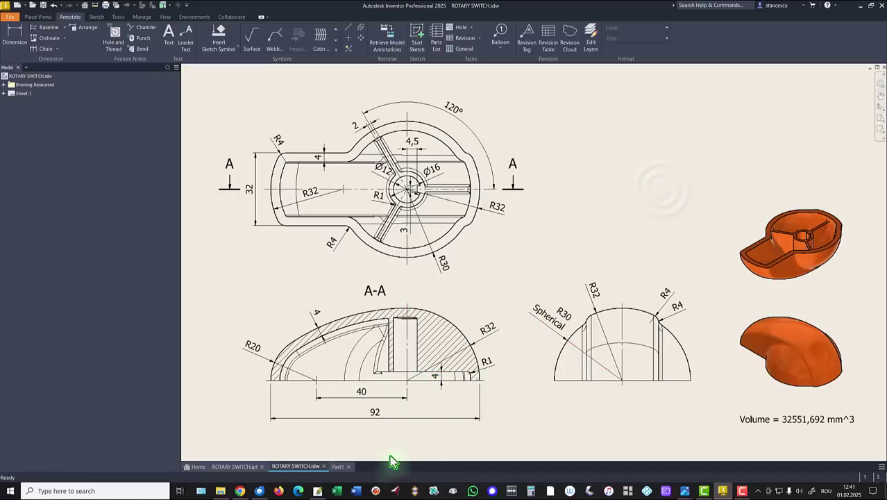
pyautogui.click(335, 467)
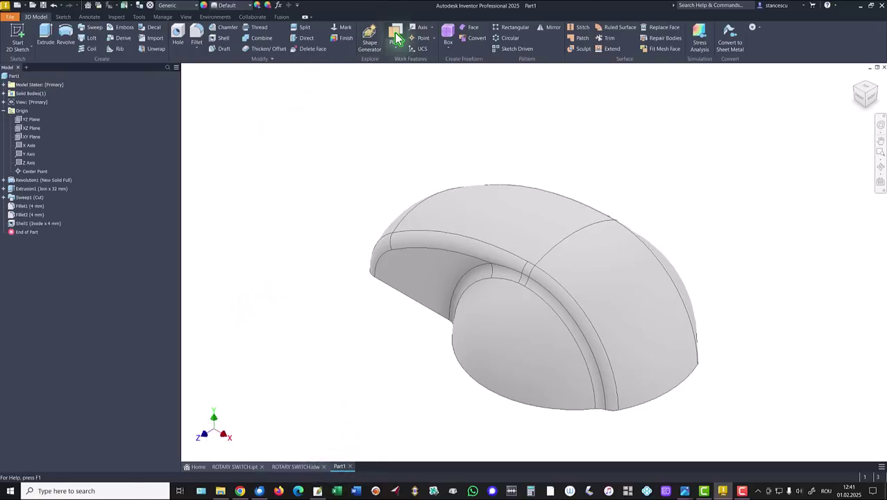
# - Create a work plane offset -4 mm from the shell's flat bottom rim, and start a sketch on it
pyautogui.keyDown('shift'); pyautogui.moveTo(332, 158); pyautogui.dragTo(376, 370, button='middle'); pyautogui.keyUp('shift')
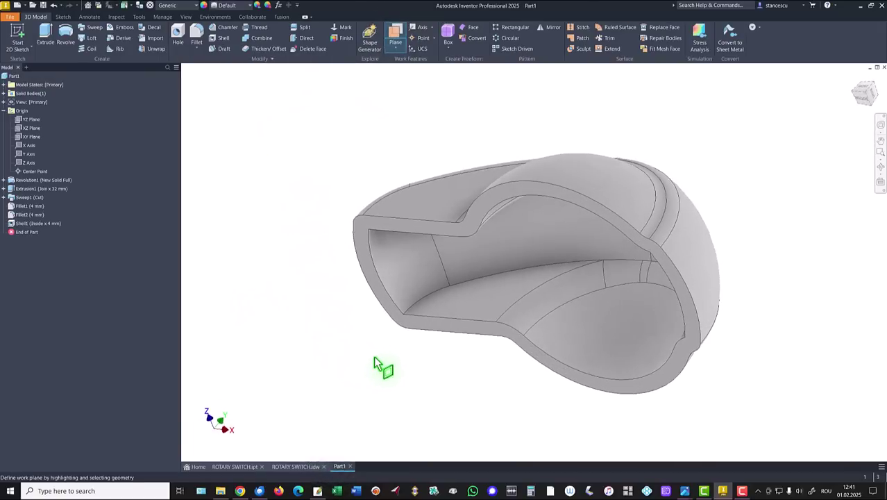
pyautogui.click(420, 322)
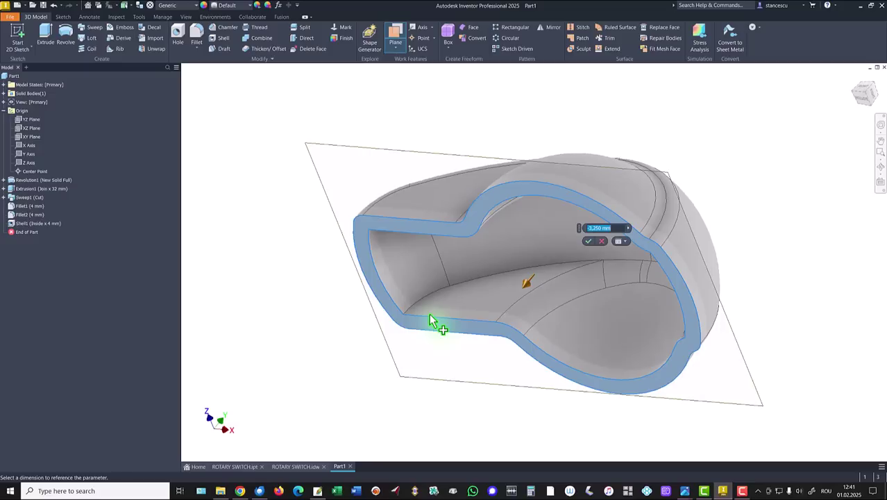
pyautogui.write('-4')
pyautogui.press('Return')
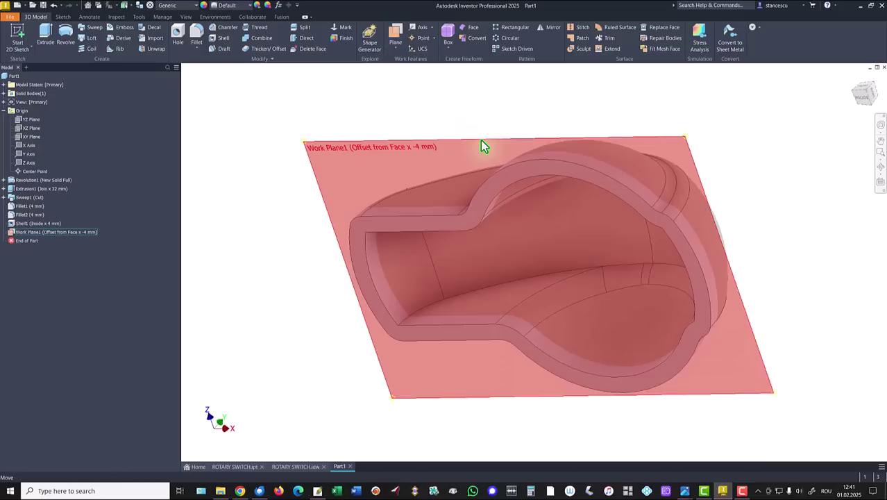
pyautogui.click(482, 141)
pyautogui.click(505, 138)
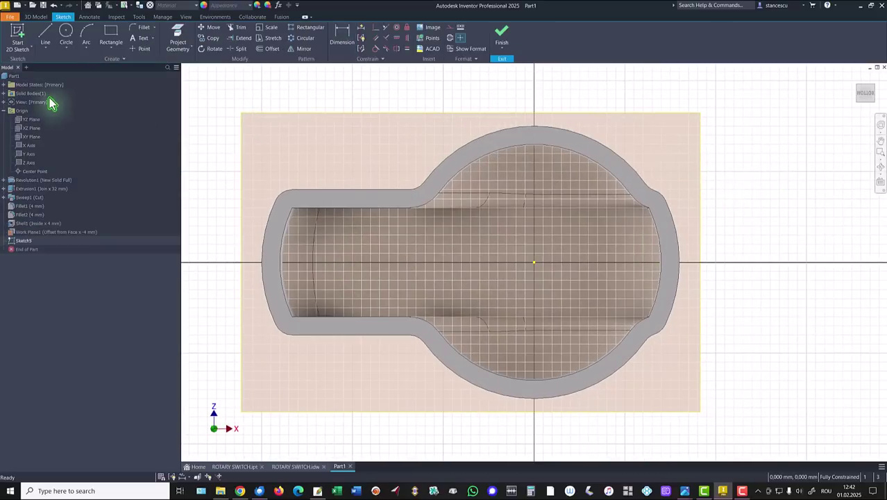
# - Sketch two concentric circles centred on the origin, with diameters of 16 mm and 12 mm
pyautogui.click(66, 31)
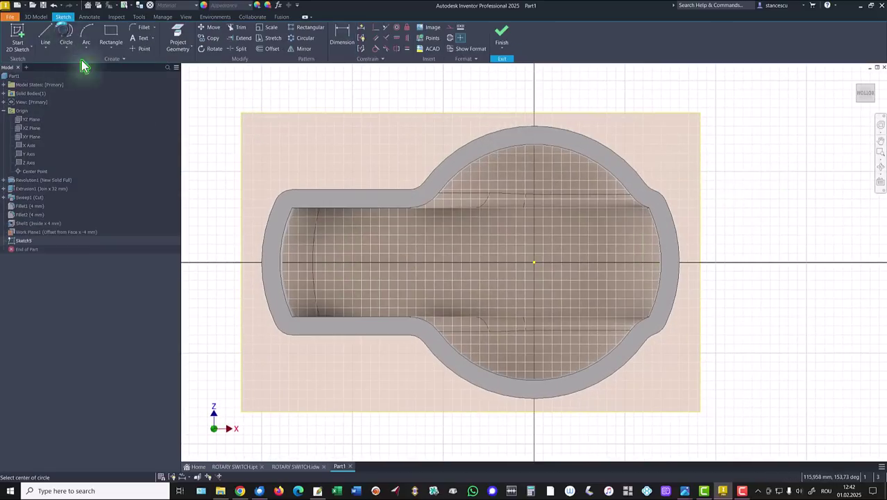
pyautogui.click(534, 262)
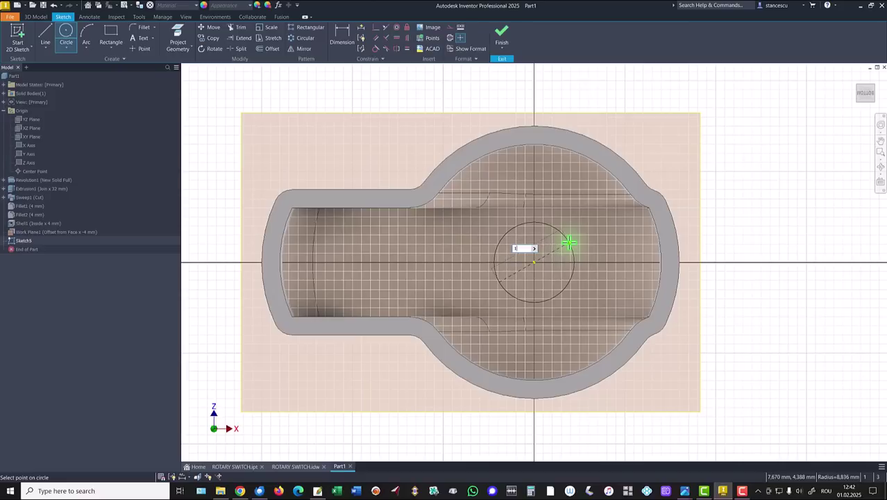
pyautogui.press('Return')
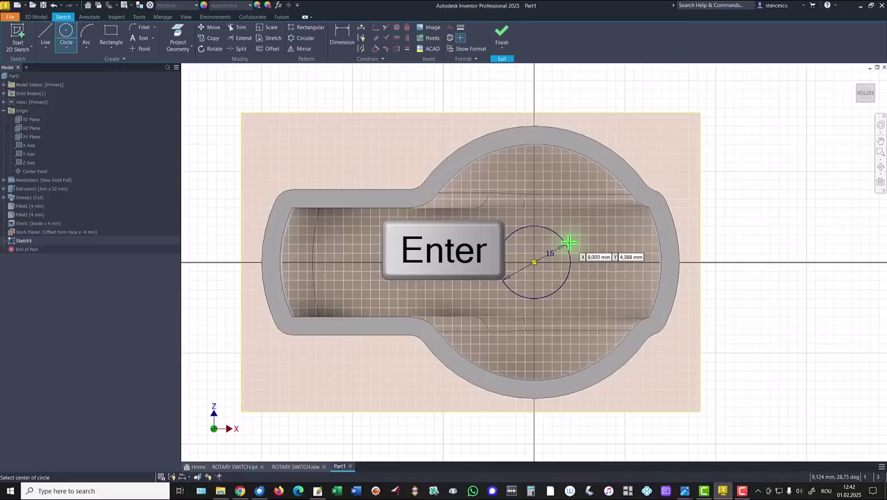
pyautogui.click(533, 262)
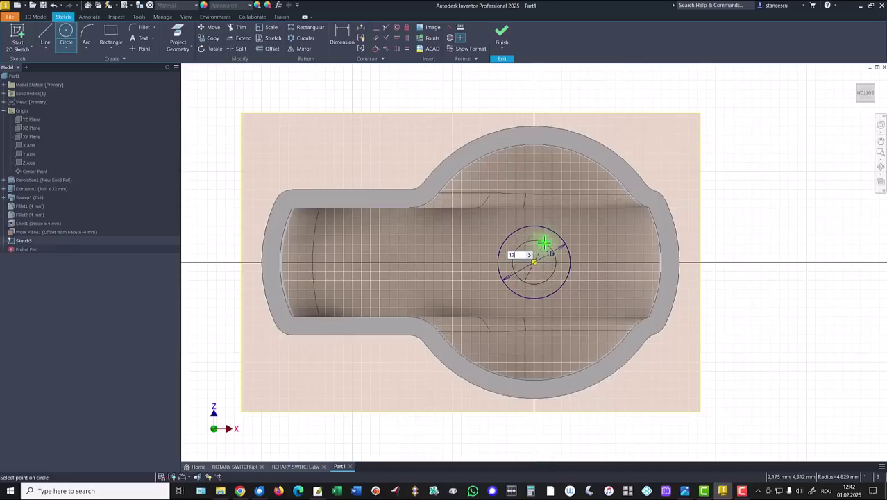
pyautogui.write('12')
pyautogui.press('Return')
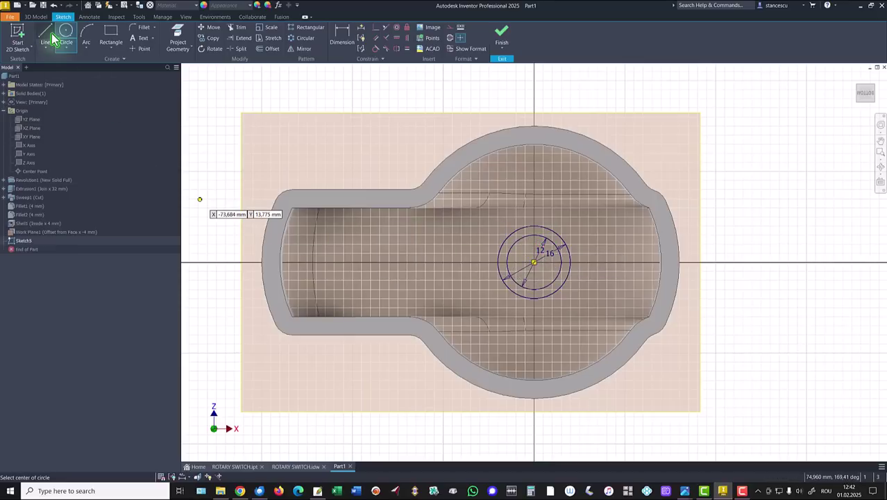
# - Sketch a small upright rectangle about 4.1 mm tall across the +X side of the inner circle
pyautogui.click(111, 35)
pyautogui.scroll(-4, 511, 235)
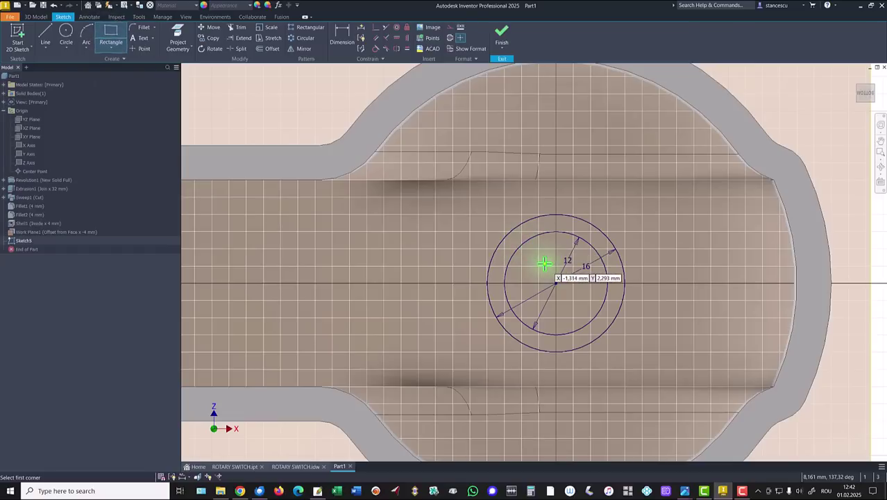
pyautogui.moveTo(551, 262); pyautogui.dragTo(379, 250, button='middle')
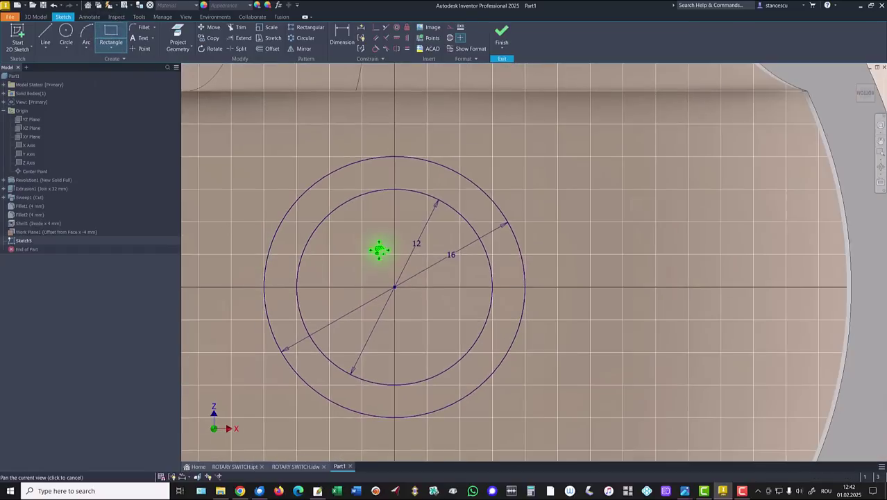
pyautogui.click(469, 257)
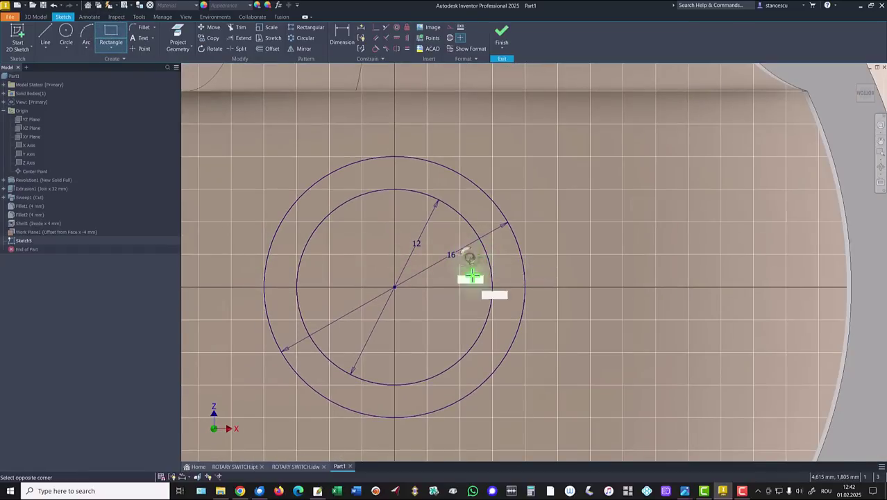
pyautogui.click(492, 323)
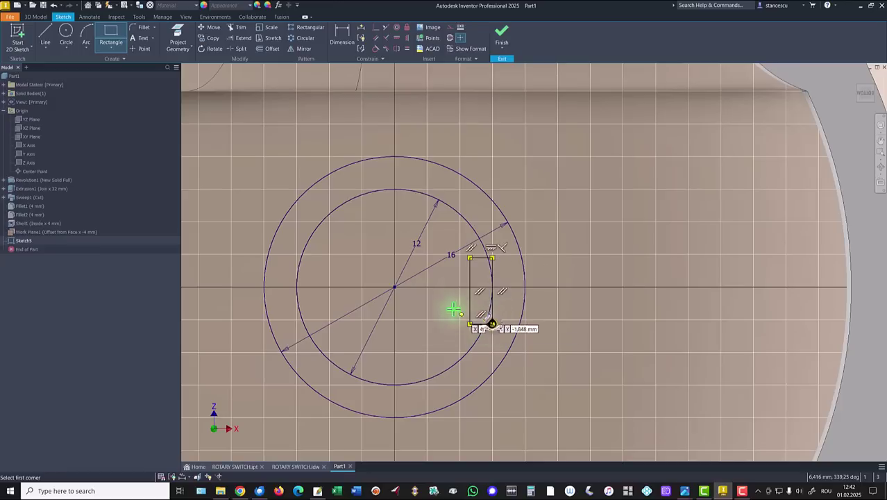
# - Make the rectangle's outer vertical side tangent to the 12 mm circle and align its inner side's midpoint horizontally with the circle centre
pyautogui.click(375, 50)
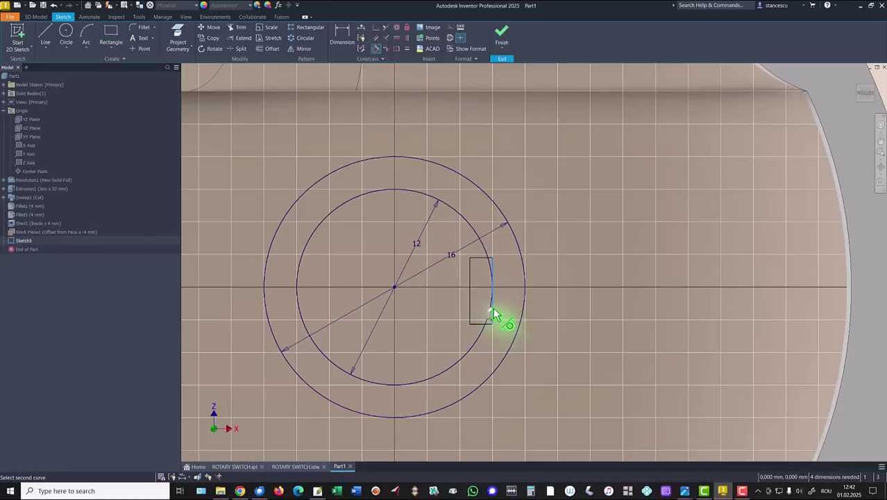
pyautogui.click(490, 318)
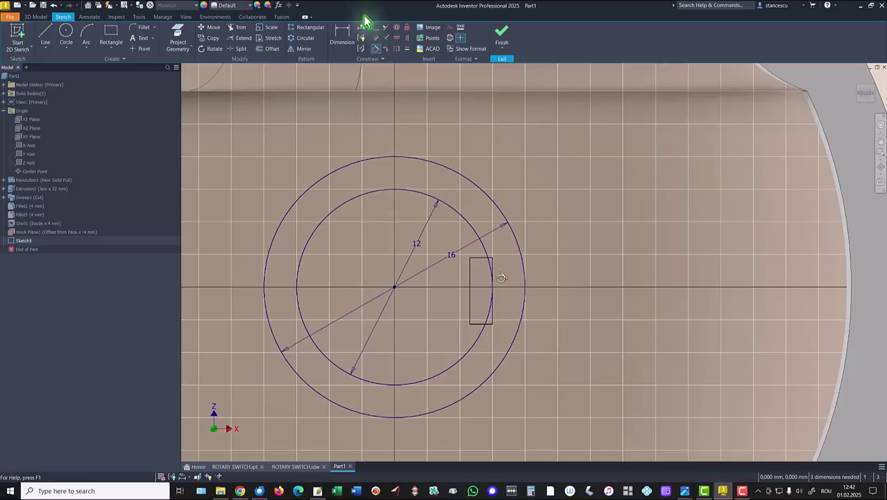
pyautogui.click(397, 43)
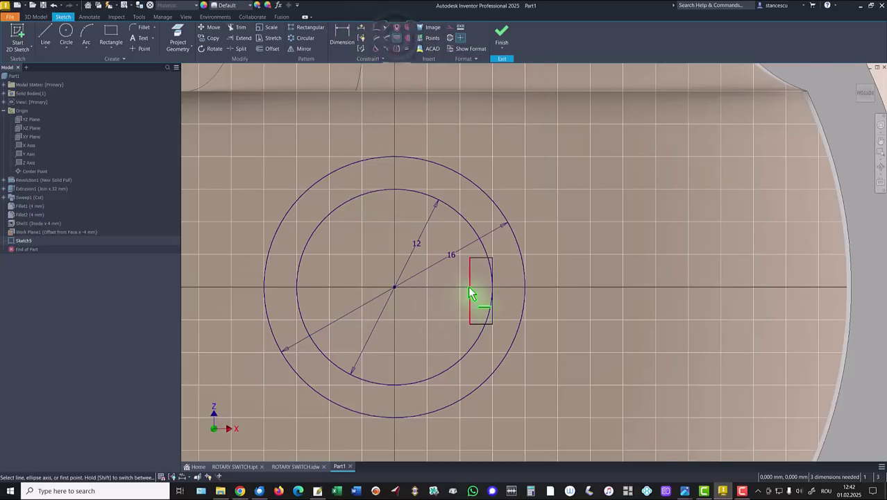
pyautogui.click(470, 292)
pyautogui.click(393, 286)
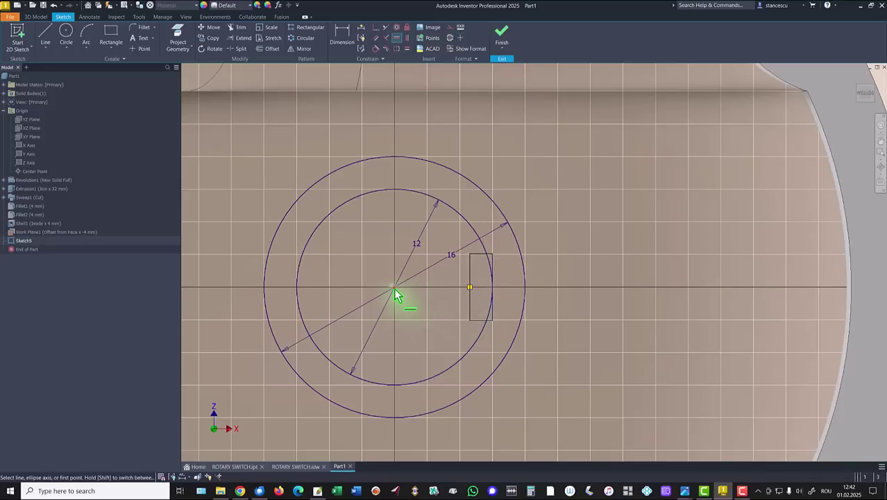
# - Dimension the rectangle 3 mm high with its inner side 4.5 mm from the circle centre, and finish the sketch
pyautogui.click(342, 40)
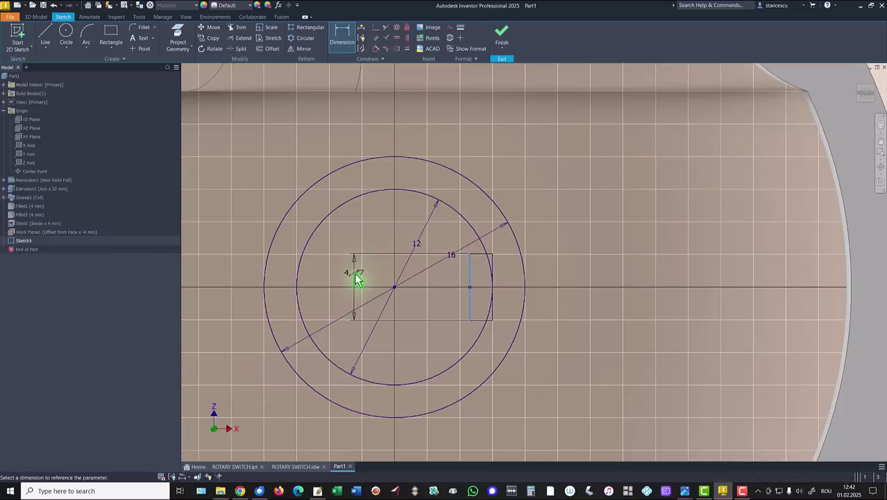
pyautogui.click(356, 276)
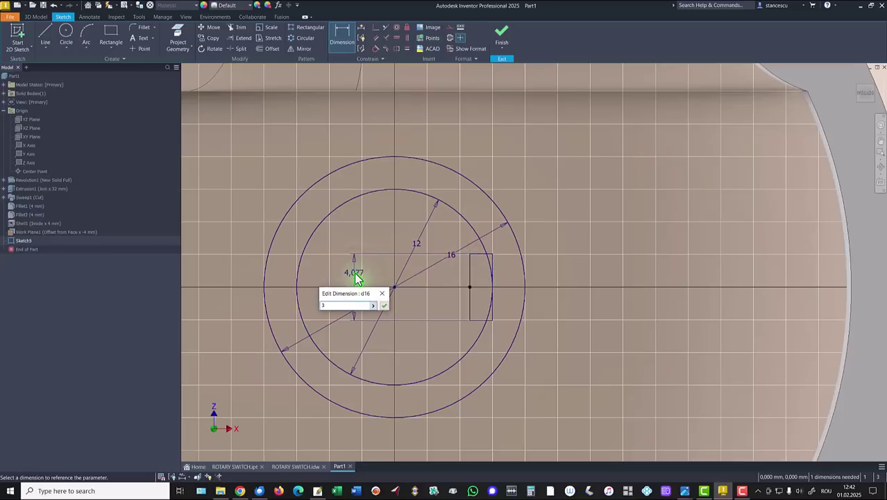
pyautogui.write('3')
pyautogui.press('Return')
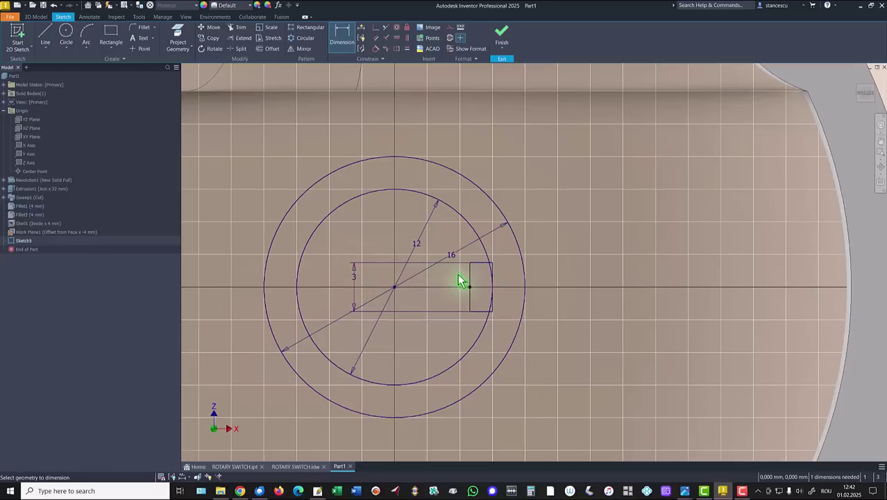
pyautogui.click(470, 281)
pyautogui.click(395, 287)
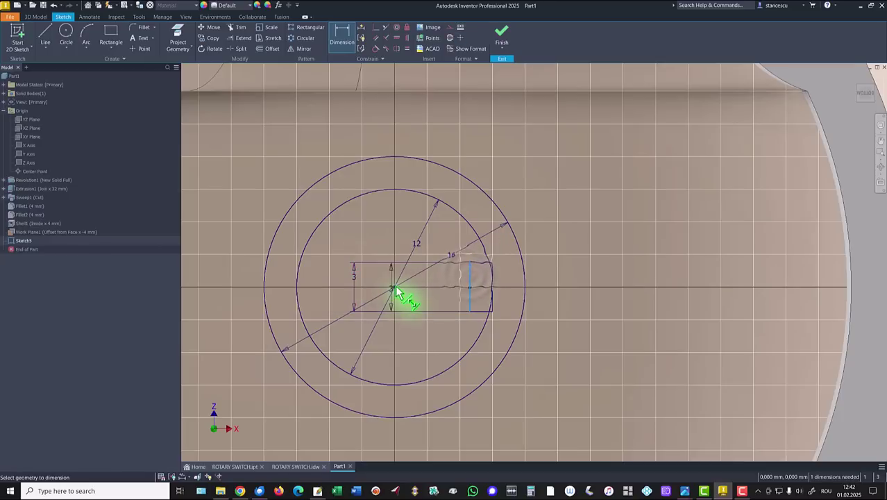
pyautogui.click(439, 139)
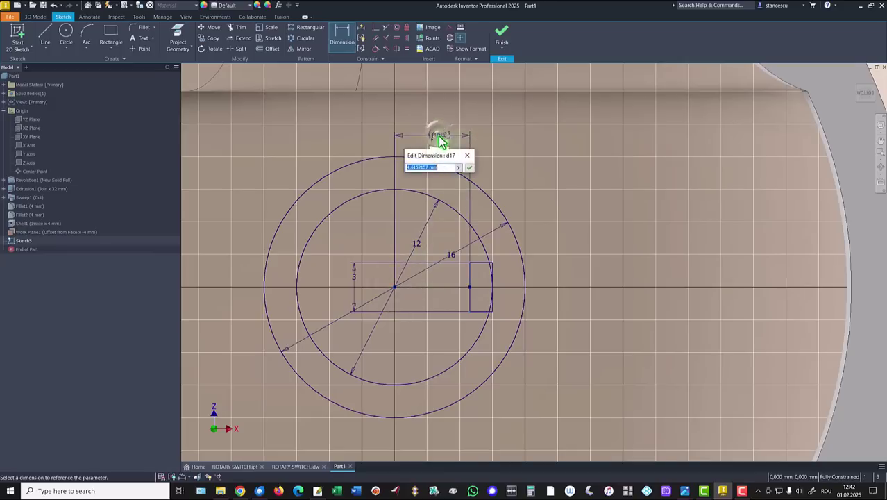
pyautogui.write('4,5')
pyautogui.press('Return')
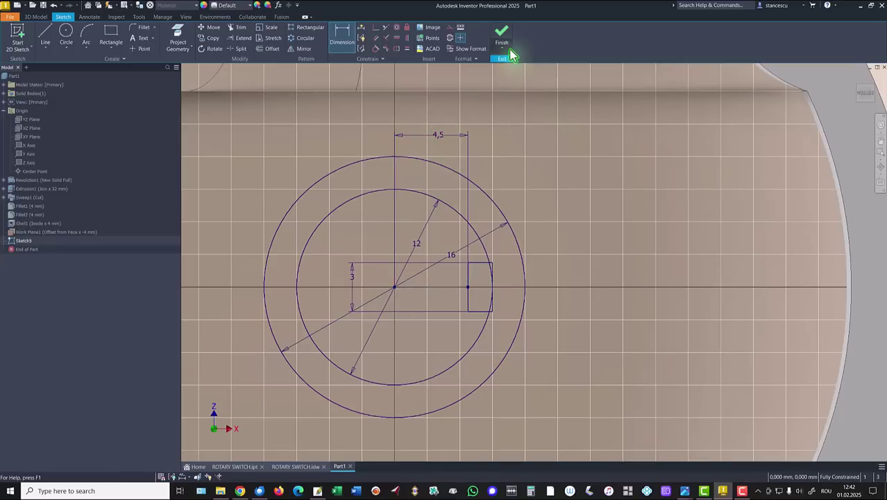
pyautogui.click(498, 33)
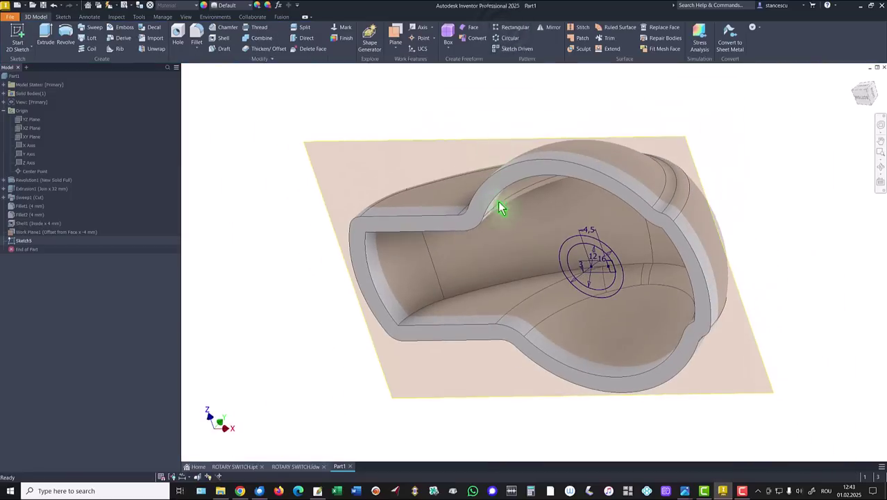
# - Extrude the ring between the circles and the key rectangle in the flipped direction, joined up to the next shell surface
pyautogui.click(45, 34)
pyautogui.scroll(3, 628, 308)
pyautogui.click(595, 287)
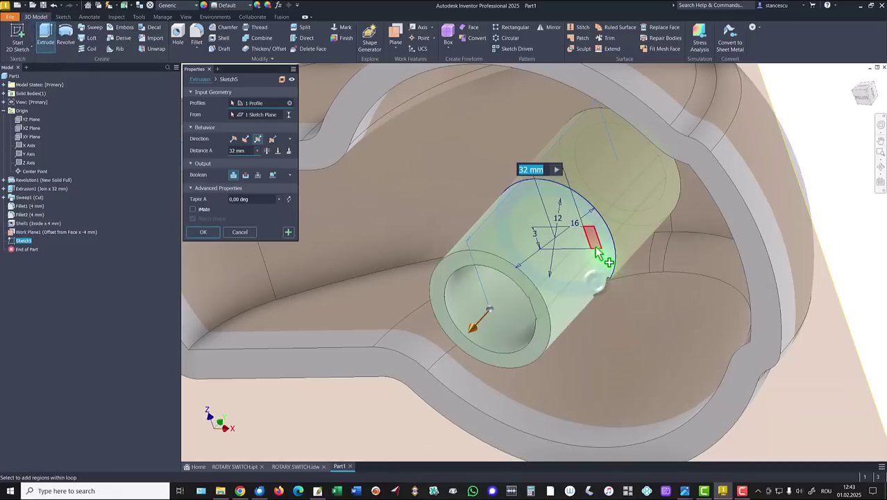
pyautogui.click(596, 248)
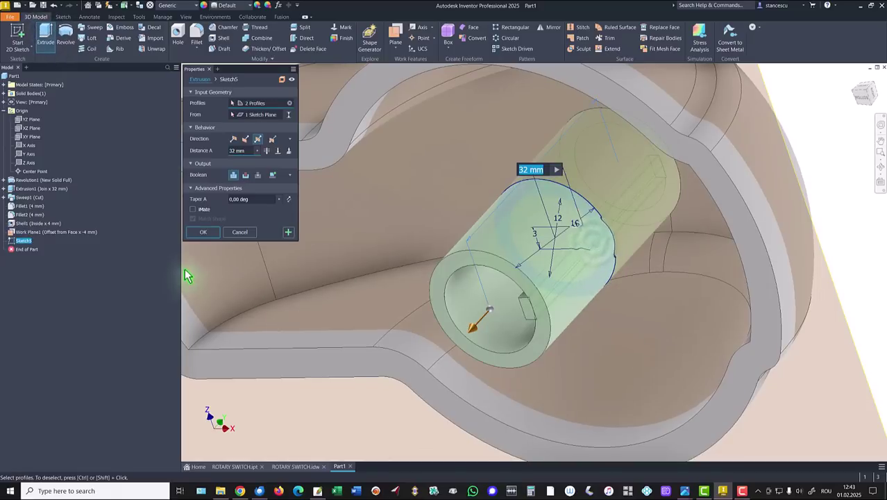
pyautogui.click(236, 142)
pyautogui.click(244, 139)
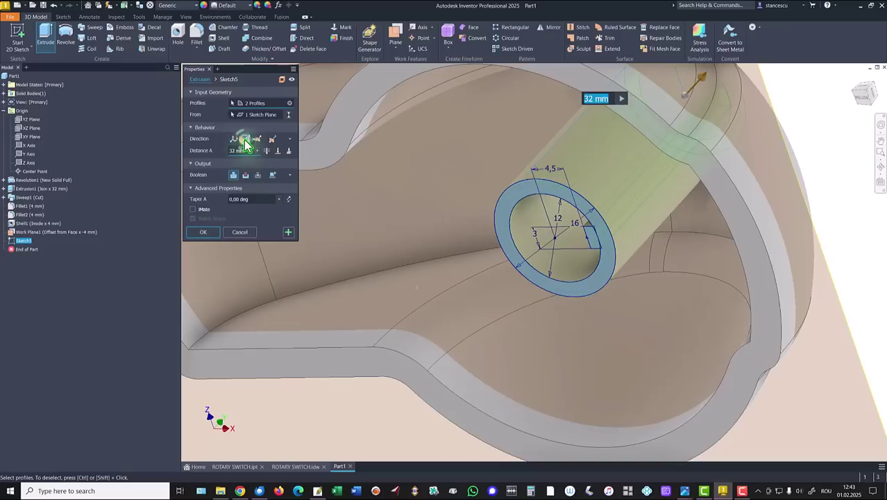
pyautogui.keyDown('shift'); pyautogui.moveTo(296, 216); pyautogui.dragTo(378, 278, button='middle'); pyautogui.keyUp('shift')
pyautogui.keyDown('shift'); pyautogui.moveTo(736, 211); pyautogui.dragTo(756, 227, button='middle'); pyautogui.keyUp('shift')
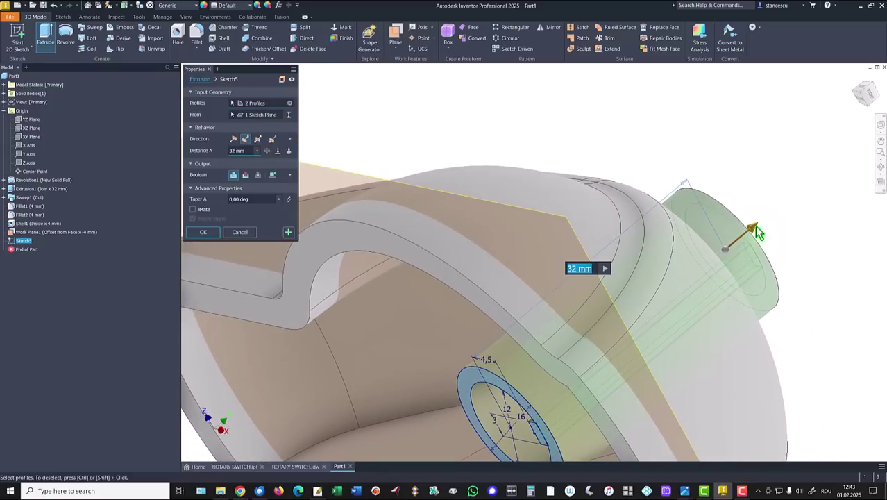
pyautogui.moveTo(755, 228); pyautogui.dragTo(660, 307)
pyautogui.keyDown('shift'); pyautogui.moveTo(659, 310); pyautogui.dragTo(512, 290, button='middle'); pyautogui.keyUp('shift')
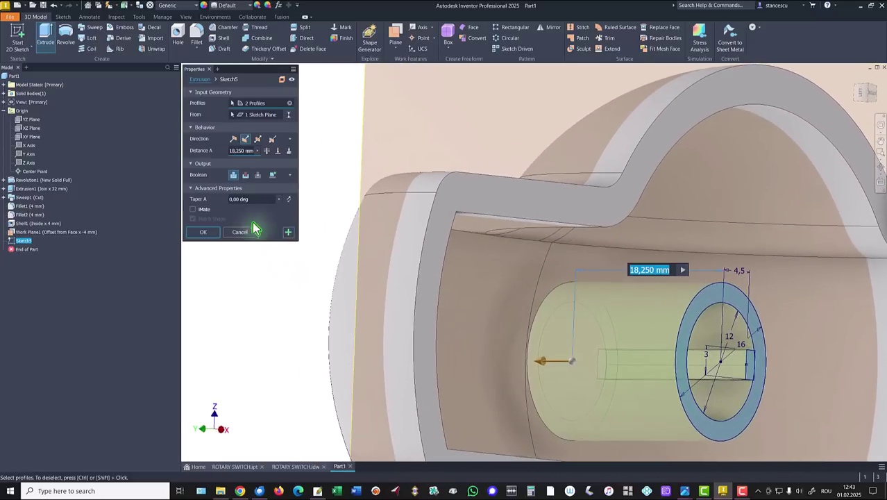
pyautogui.click(289, 151)
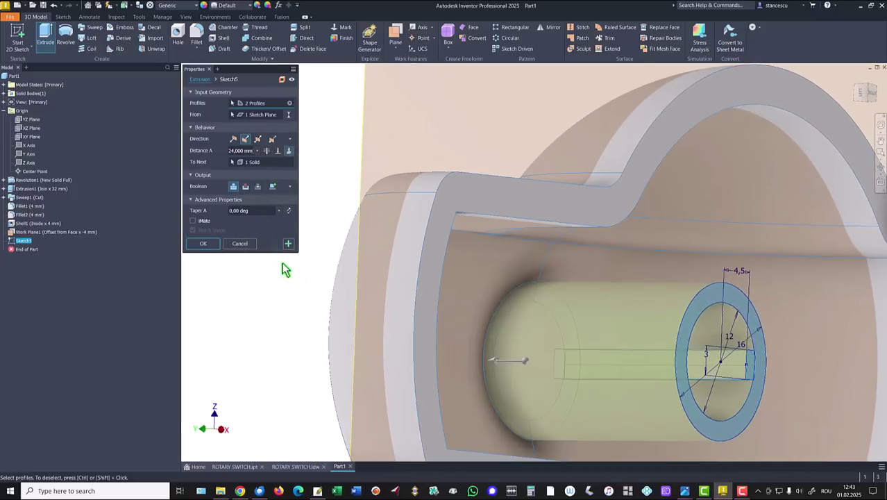
pyautogui.click(208, 245)
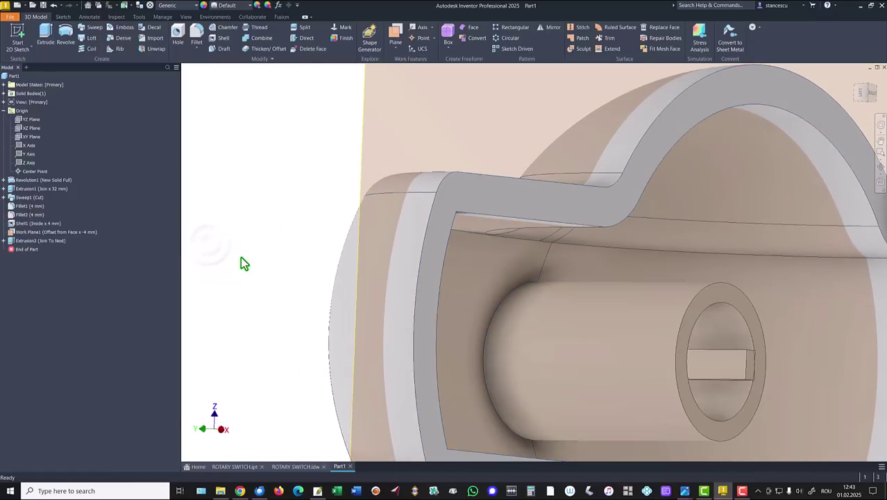
# - Return to the home view and hide the offset work plane
pyautogui.press('F6')
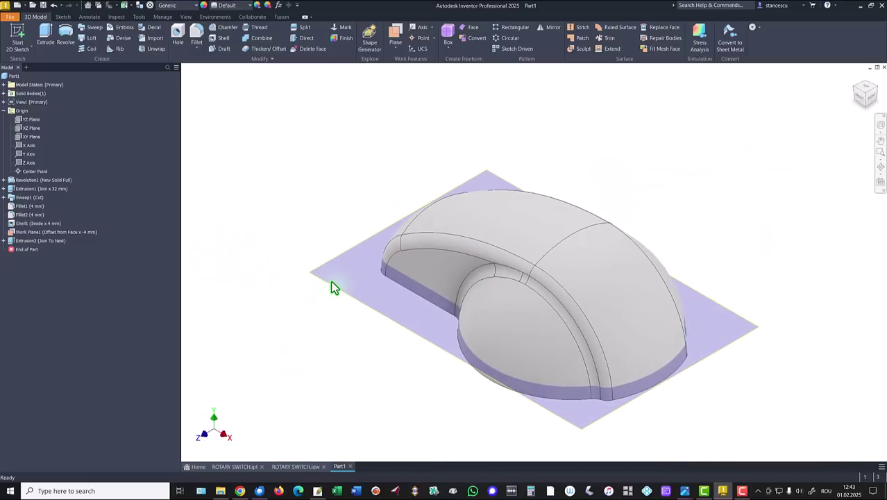
pyautogui.rightClick(331, 285)
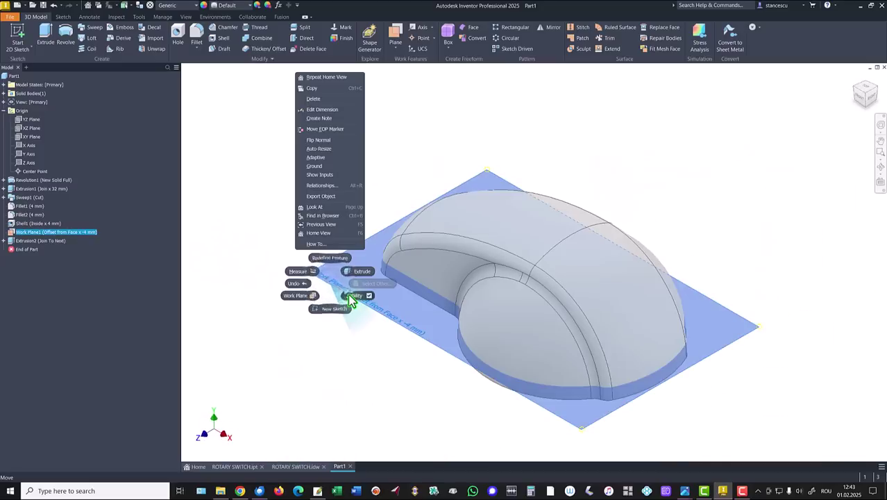
pyautogui.click(300, 180)
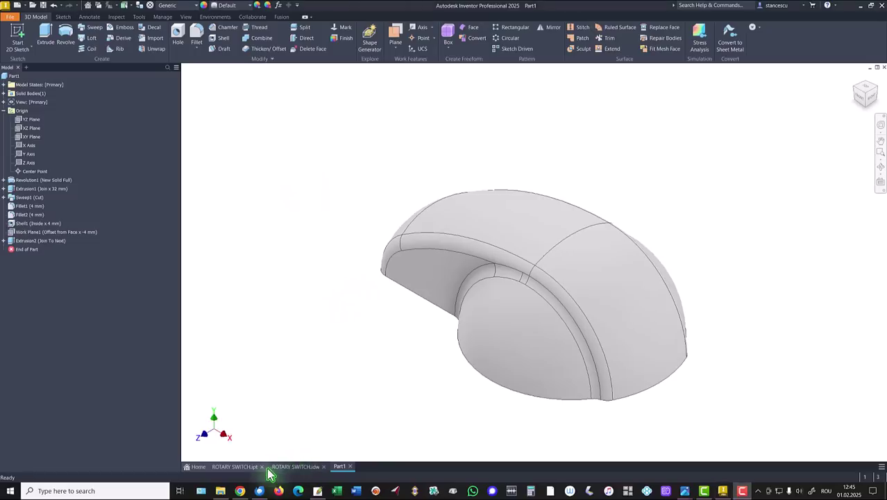
# - Examine the three ribs in ROTARY SWITCH.ipt and their dimensions in ROTARY SWITCH.idw, then return to the hub in Part1
pyautogui.click(233, 467)
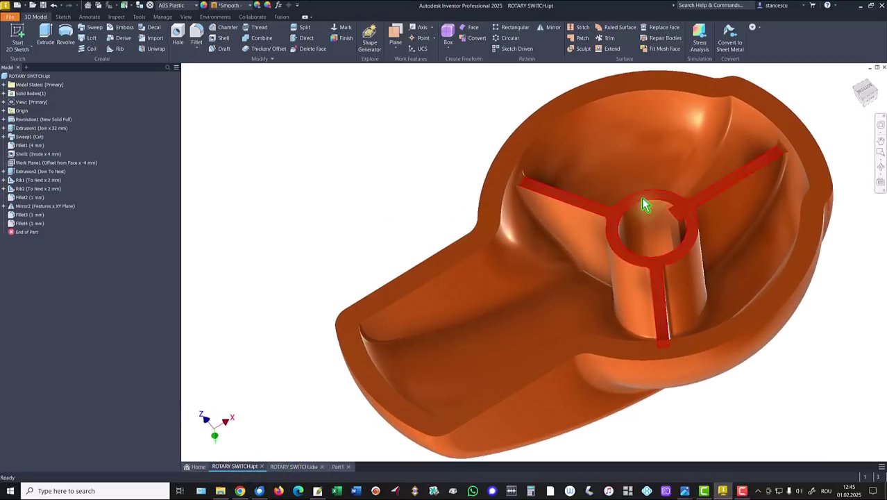
pyautogui.keyDown('shift'); pyautogui.moveTo(738, 222); pyautogui.dragTo(670, 290, button='middle'); pyautogui.keyUp('shift')
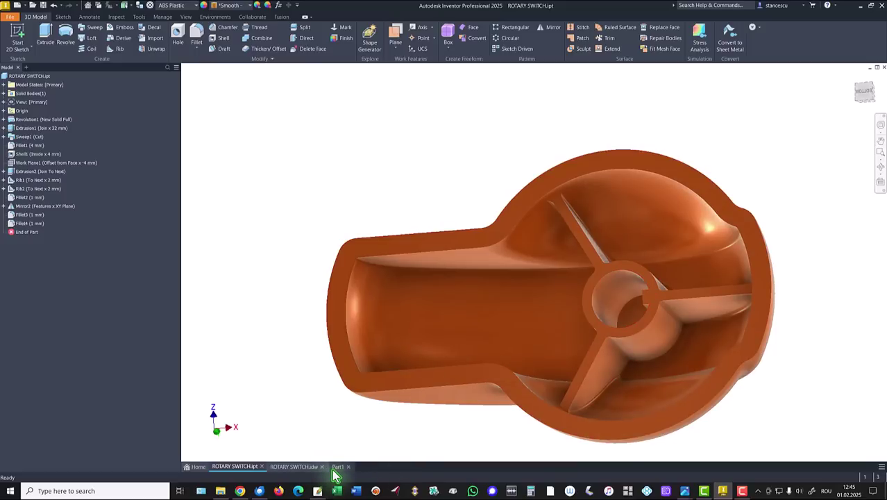
pyautogui.click(295, 466)
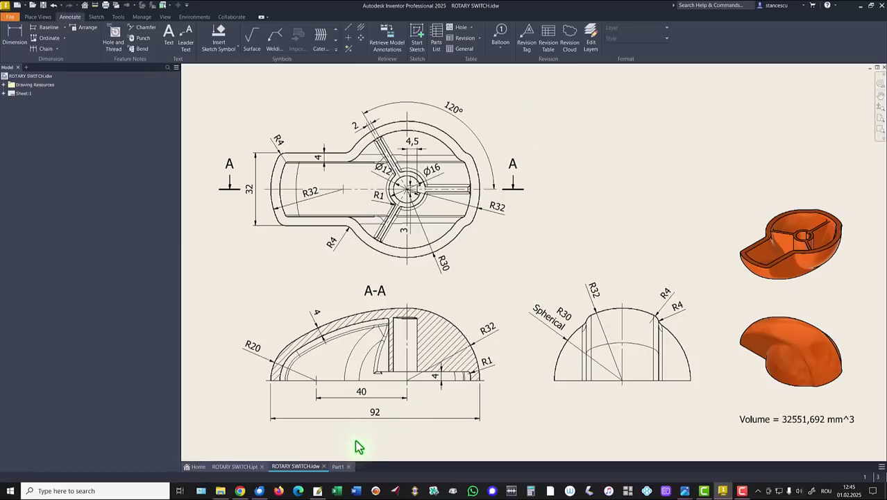
pyautogui.click(338, 467)
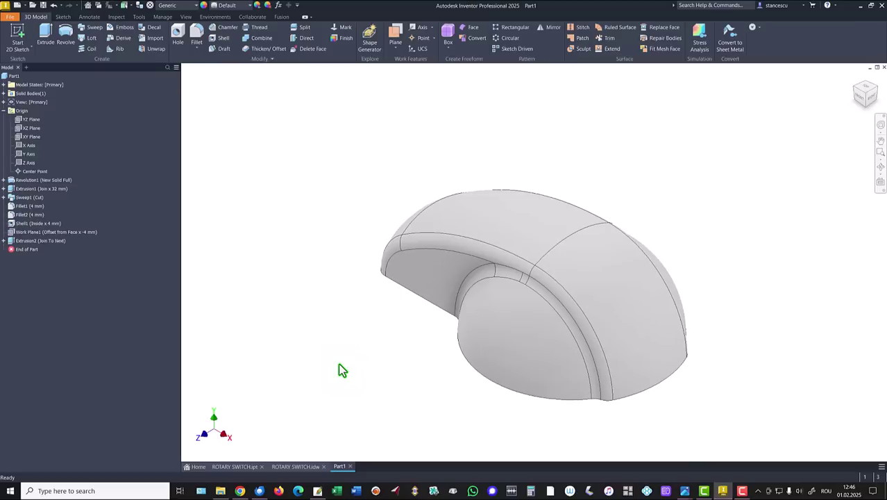
pyautogui.keyDown('shift'); pyautogui.moveTo(339, 364); pyautogui.dragTo(659, 323, button='middle'); pyautogui.keyUp('shift')
pyautogui.scroll(6, 666, 313)
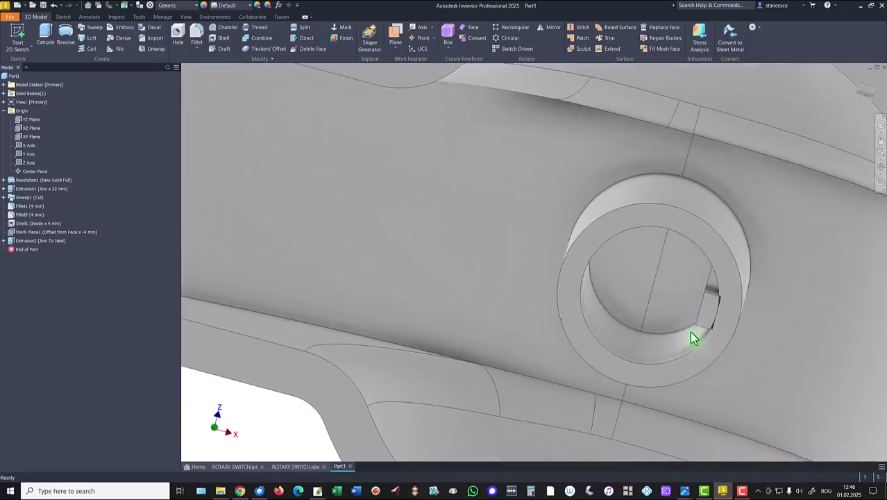
# - Edit the hub extrusion to add the two missing profile regions beside the key, and return to the home view
pyautogui.keyDown('shift'); pyautogui.moveTo(753, 328); pyautogui.dragTo(615, 307, button='middle'); pyautogui.keyUp('shift')
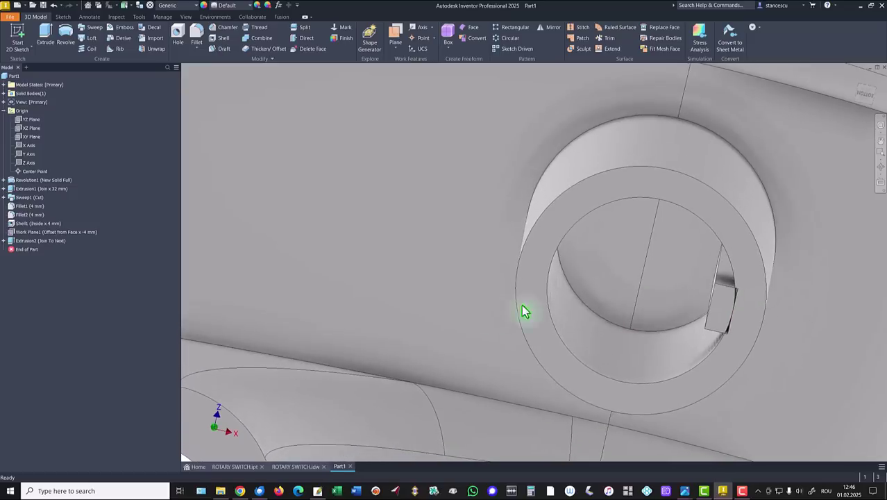
pyautogui.doubleClick(12, 243)
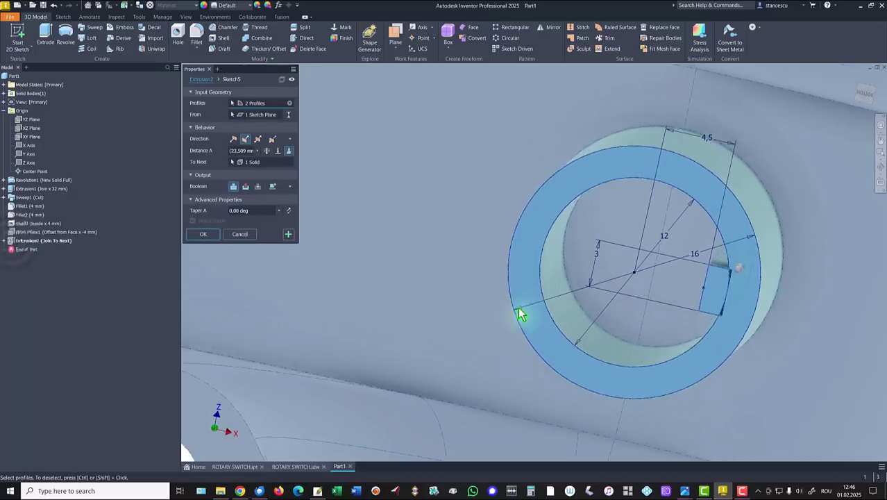
pyautogui.moveTo(684, 316)
pyautogui.keyDown('shift'); pyautogui.mouseDown(button='middle')
pyautogui.moveTo(725, 307)
pyautogui.moveTo(768, 271)
pyautogui.mouseUp(button='middle'); pyautogui.keyUp('shift')
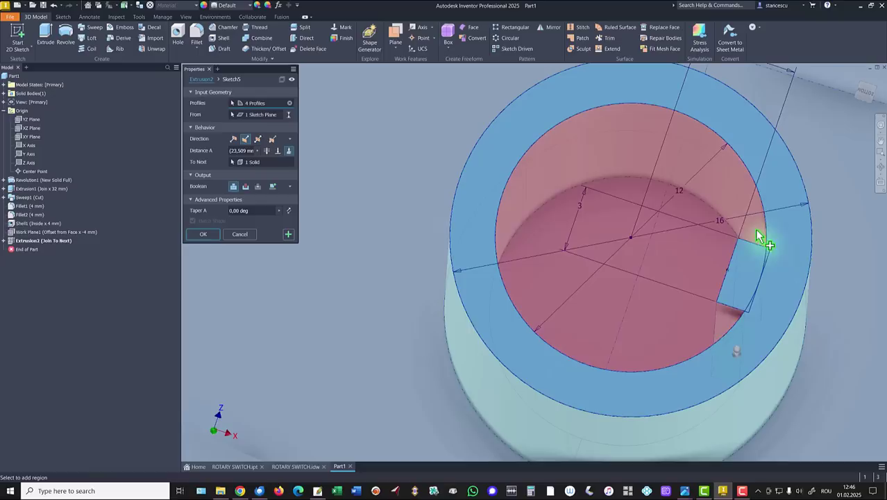
pyautogui.click(200, 235)
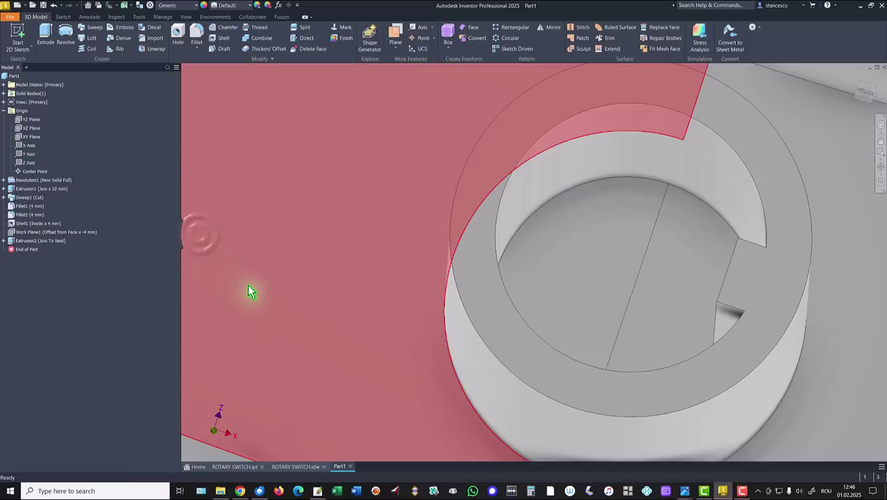
pyautogui.press('F6')
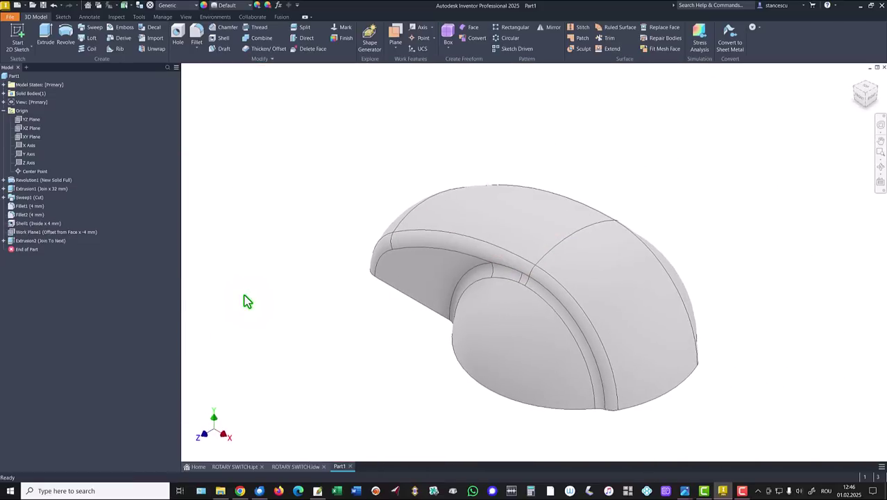
# - Start a sketch on the hub's end face and project its outer circular edge
pyautogui.keyDown('shift'); pyautogui.moveTo(250, 305); pyautogui.dragTo(623, 324, button='middle'); pyautogui.keyUp('shift')
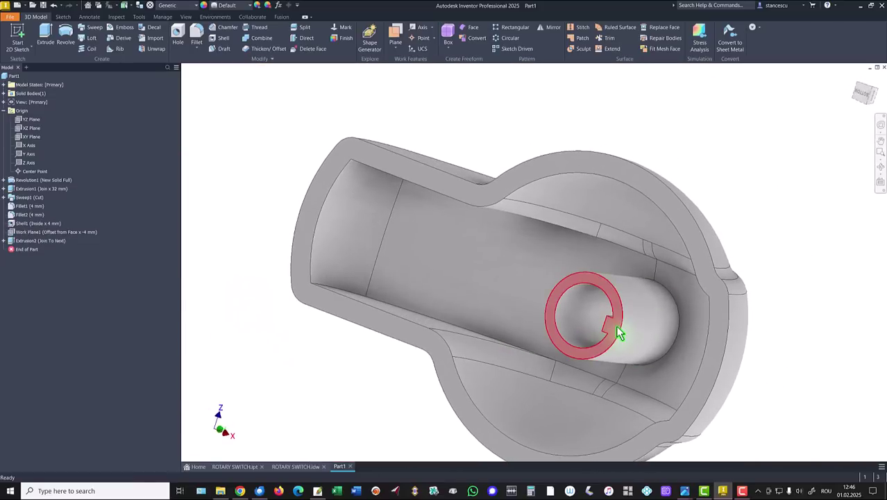
pyautogui.click(616, 324)
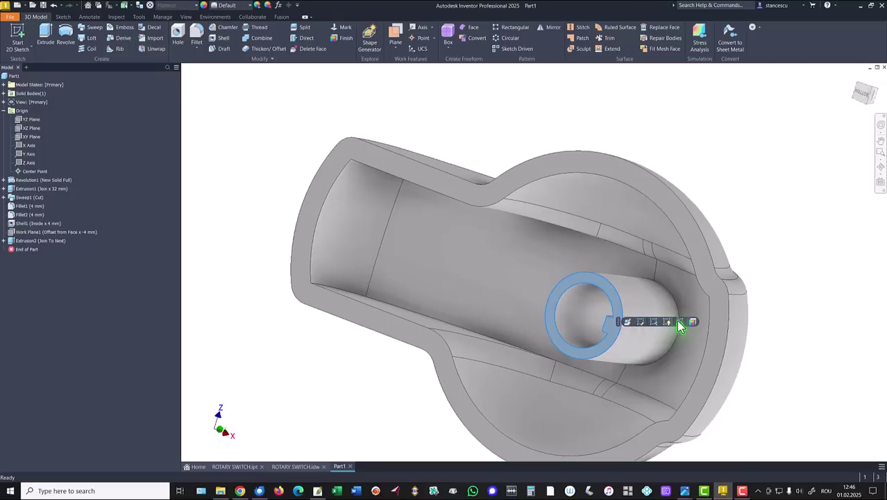
pyautogui.click(676, 321)
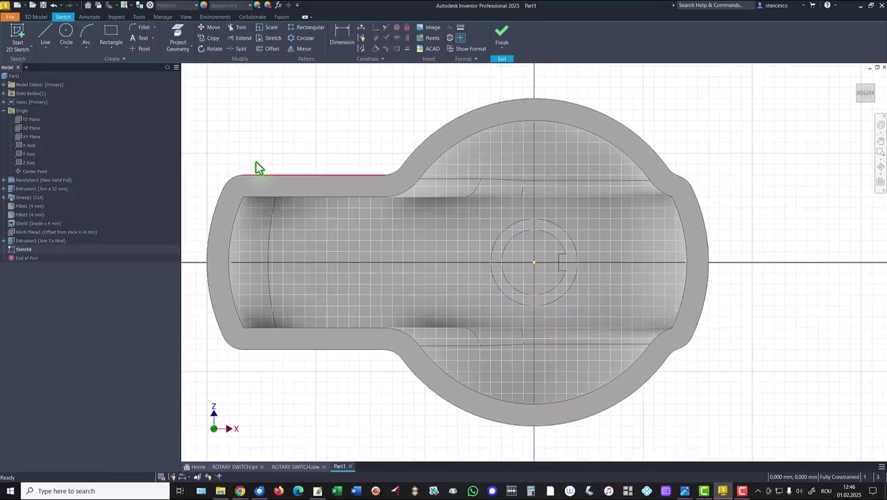
pyautogui.click(178, 34)
pyautogui.click(565, 294)
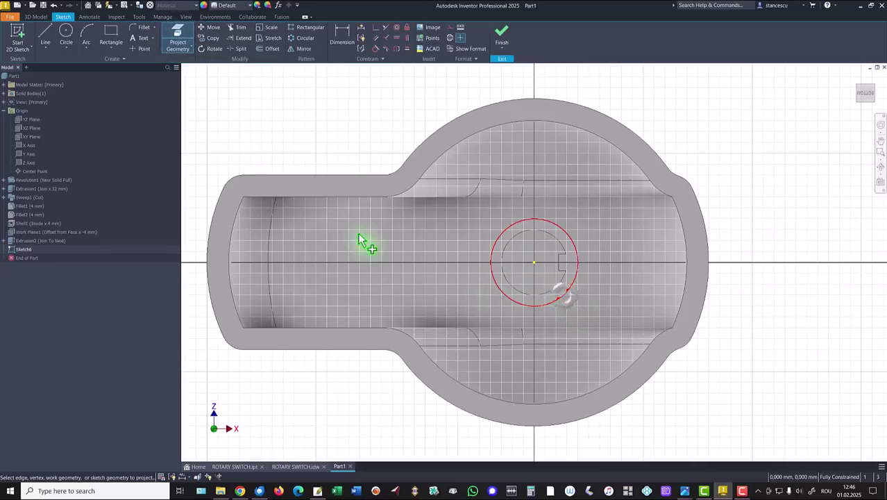
# - Draw a horizontal line from the projected circle on the key side towards the round outer wall, and finish the sketch
pyautogui.click(46, 36)
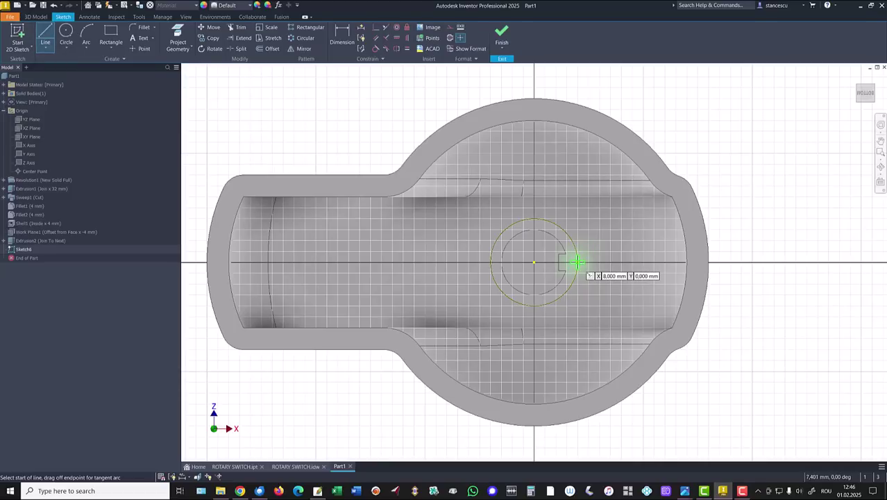
pyautogui.click(574, 262)
pyautogui.click(654, 262)
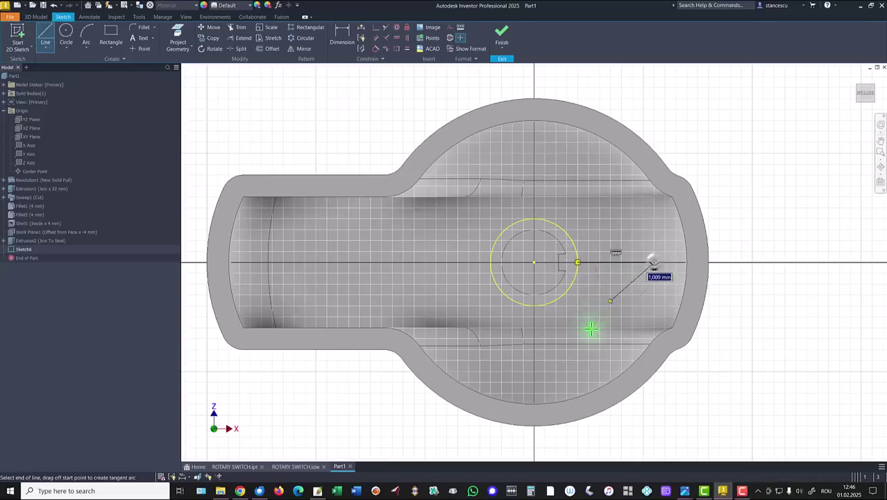
pyautogui.press('Escape')
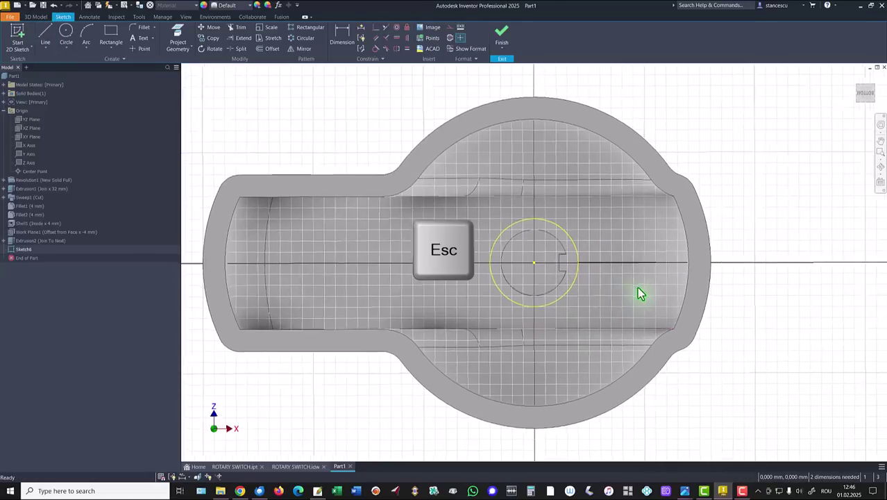
pyautogui.press('F5')
pyautogui.moveTo(623, 309)
pyautogui.keyDown('shift'); pyautogui.mouseDown(button='middle')
pyautogui.moveTo(585, 326)
pyautogui.moveTo(544, 321)
pyautogui.moveTo(357, 212)
pyautogui.moveTo(332, 112)
pyautogui.moveTo(262, 102)
pyautogui.moveTo(374, 82)
pyautogui.mouseUp(button='middle'); pyautogui.keyUp('shift')
pyautogui.click(503, 34)
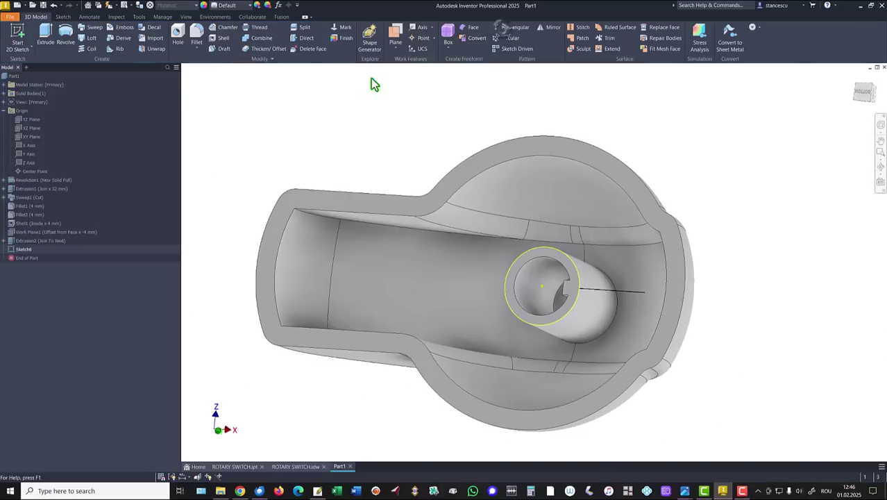
# - Create a 2 mm thick rib from the sketched line, normal to the sketch plane and extended to the next shell surface
pyautogui.click(115, 48)
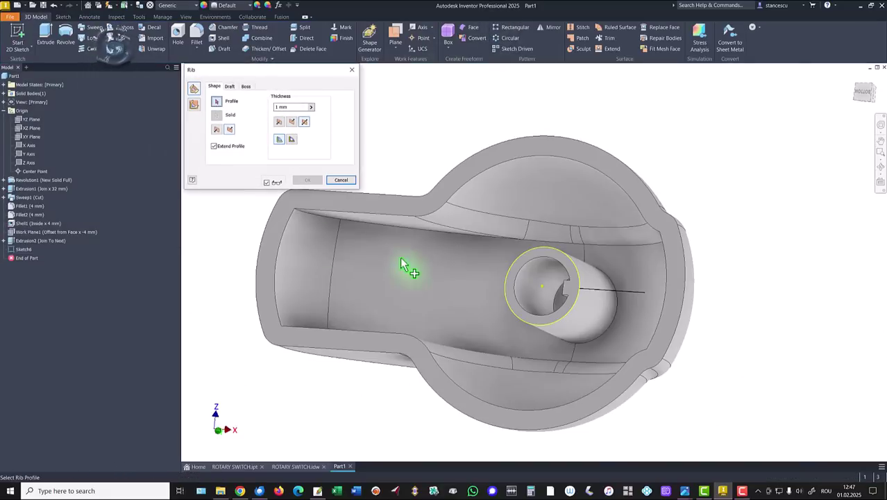
pyautogui.click(621, 295)
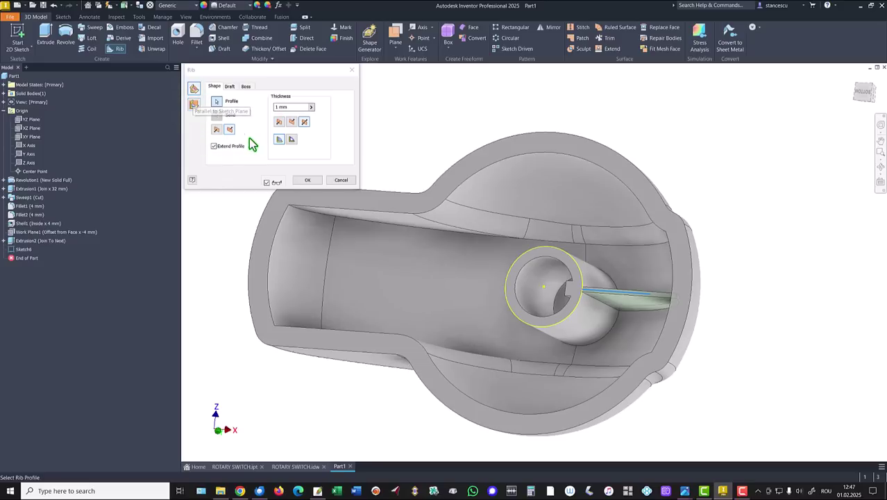
pyautogui.scroll(5, 644, 271)
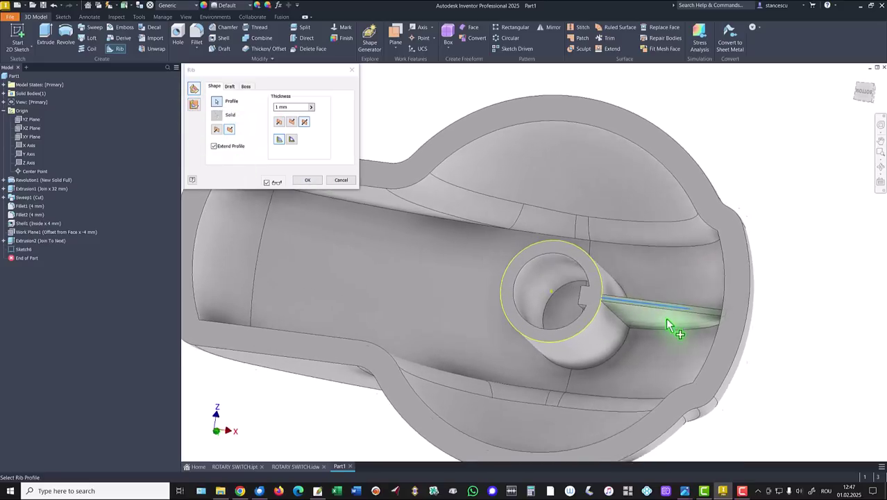
pyautogui.keyDown('shift'); pyautogui.moveTo(693, 339); pyautogui.dragTo(466, 263, button='middle'); pyautogui.keyUp('shift')
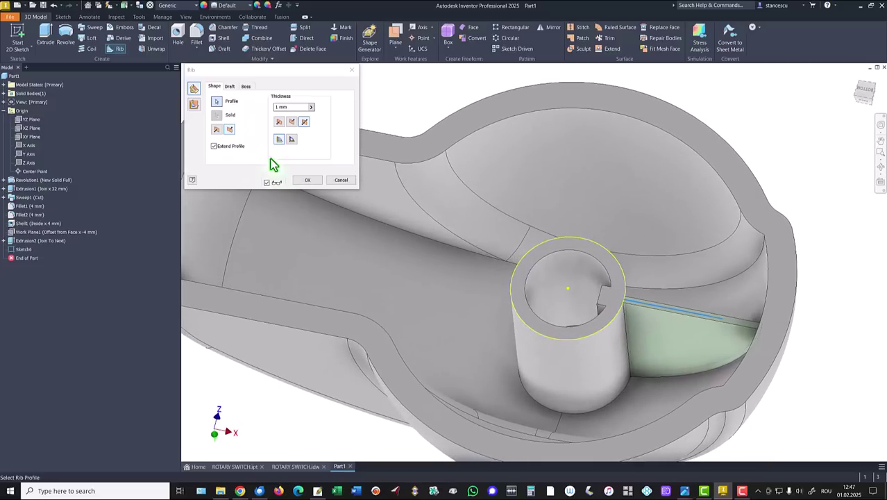
pyautogui.click(280, 107)
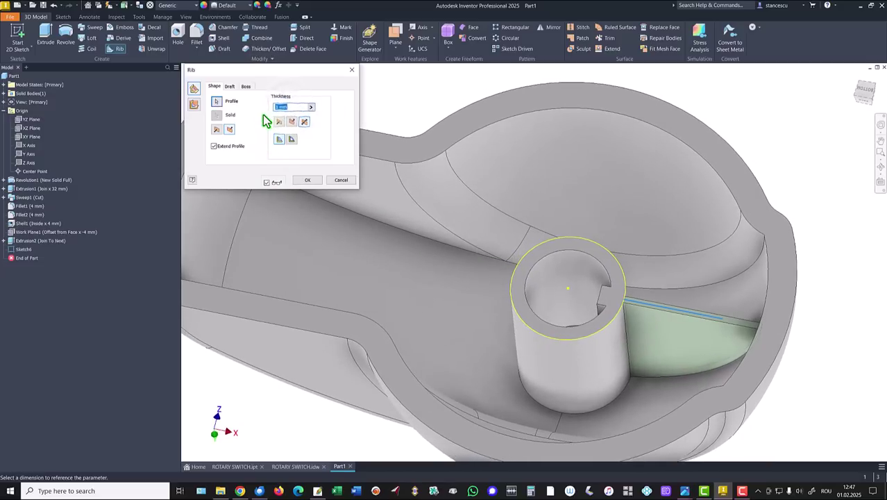
pyautogui.write('2')
pyautogui.keyDown('shift'); pyautogui.moveTo(274, 183); pyautogui.dragTo(315, 182, button='middle'); pyautogui.keyUp('shift')
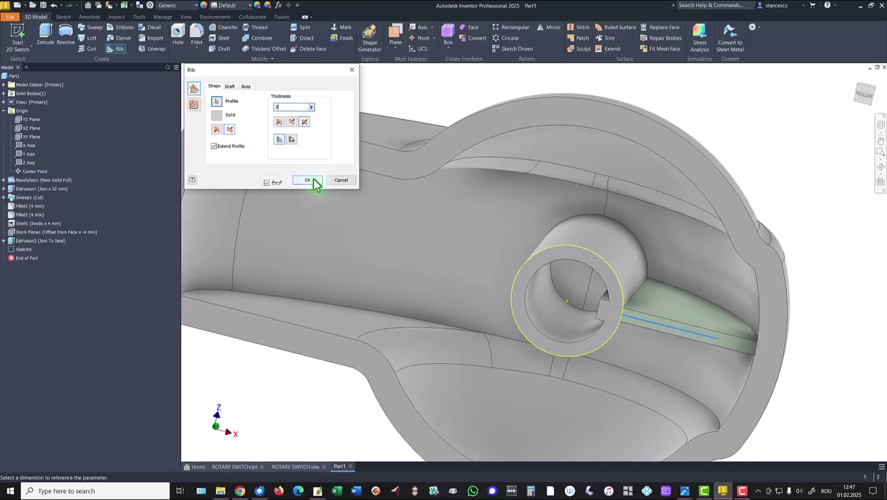
pyautogui.click(309, 180)
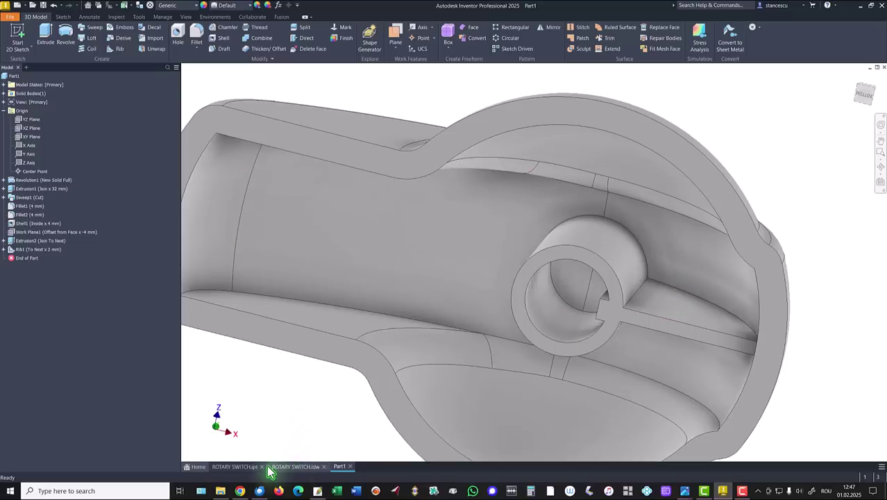
# - Examine the ribs in ROTARY SWITCH.ipt and their fillet dimensions in ROTARY SWITCH.idw, and return to Part1
pyautogui.click(240, 466)
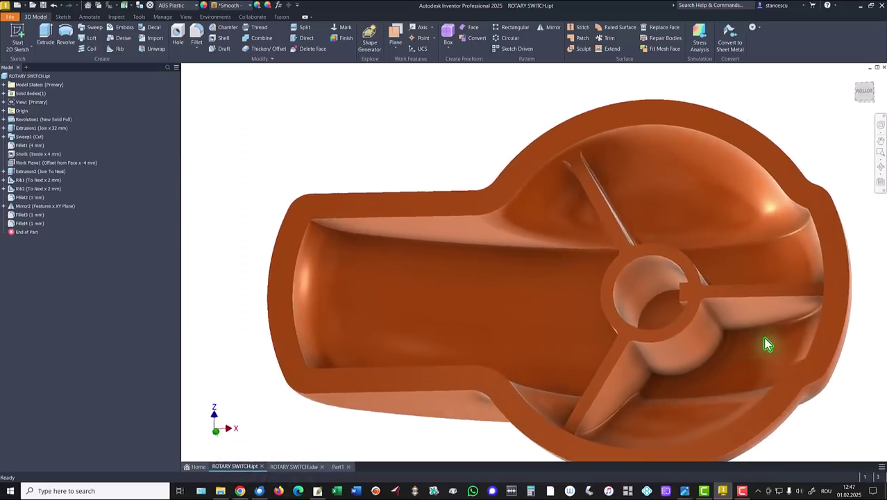
pyautogui.scroll(2, 762, 341)
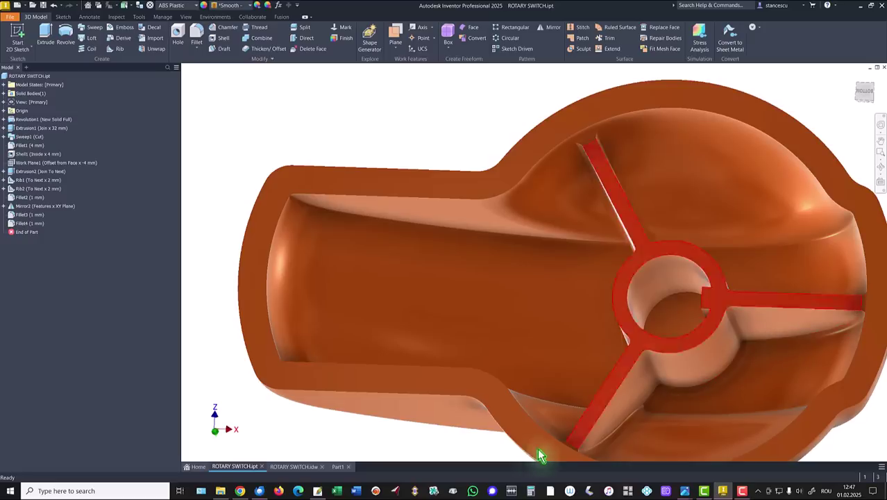
pyautogui.click(294, 466)
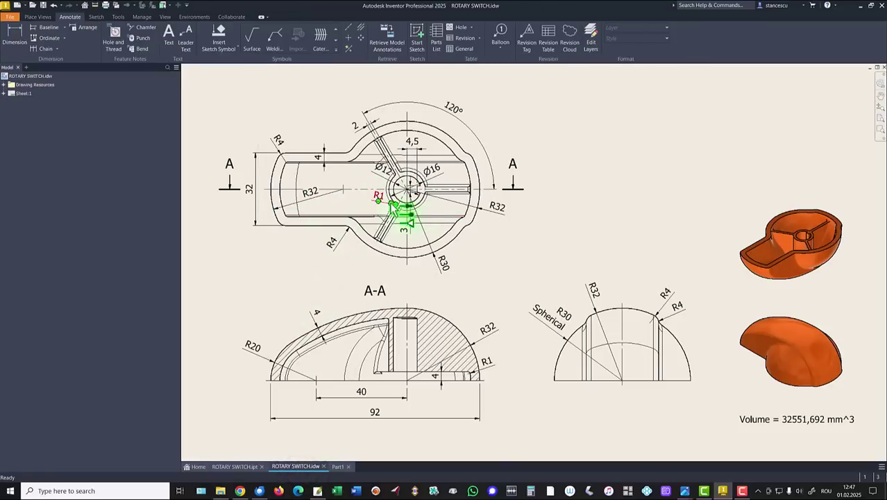
pyautogui.scroll(6, 380, 200)
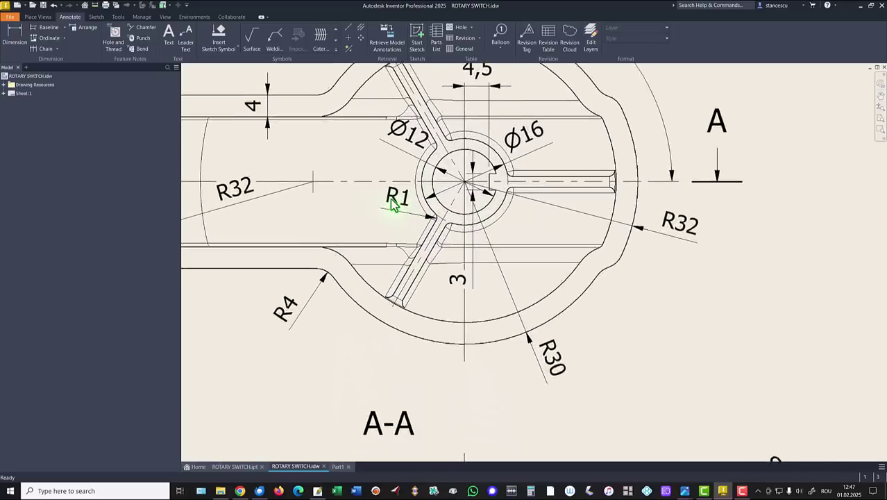
pyautogui.scroll(-5, 451, 229)
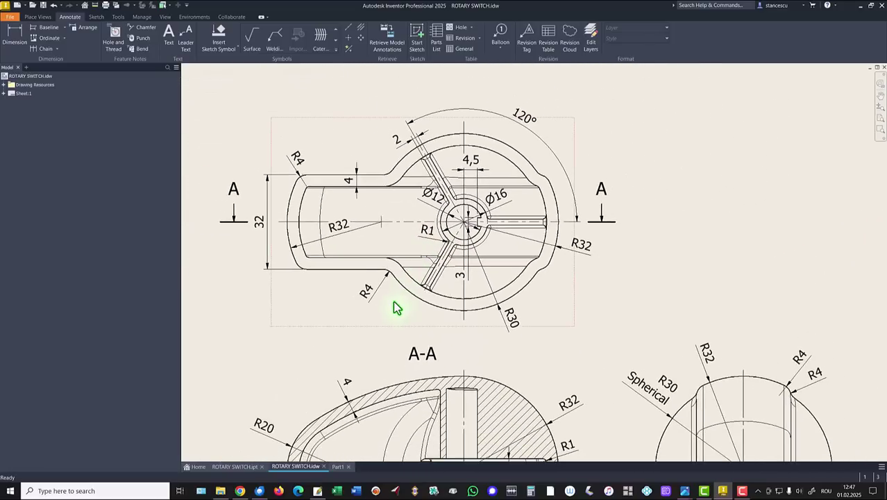
pyautogui.press('Home')
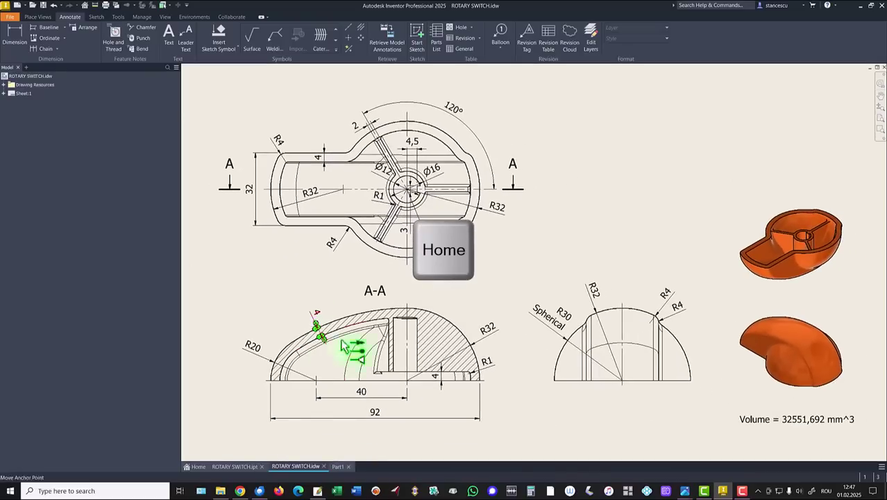
pyautogui.click(338, 467)
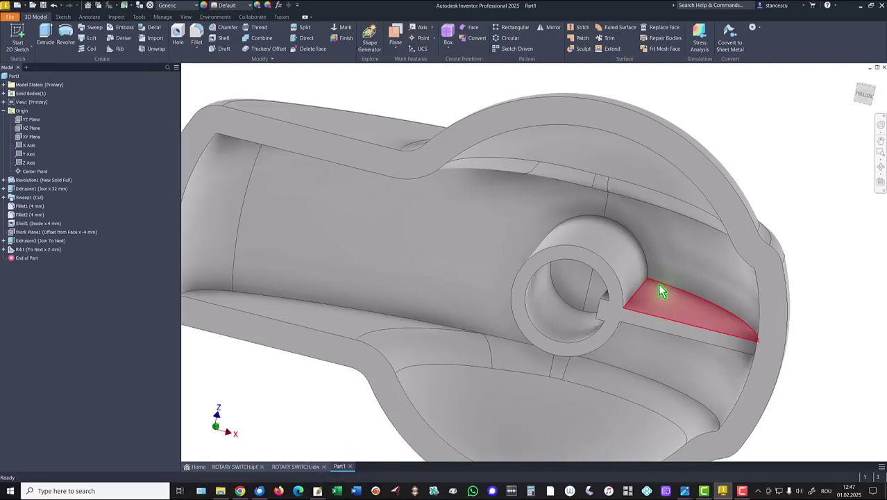
# - Fillet the five edges where the rib meets the hub and the shell with a 2 mm radius, and return to the home view
pyautogui.click(659, 282)
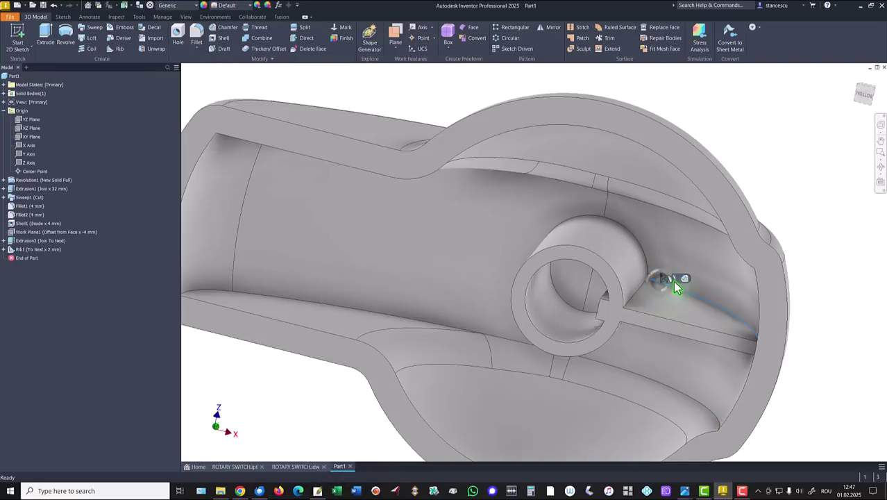
pyautogui.click(670, 278)
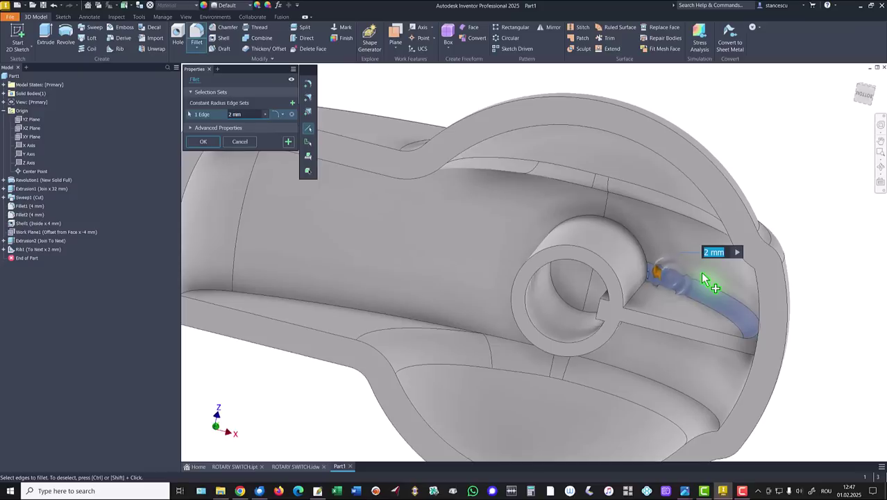
pyautogui.click(637, 294)
pyautogui.keyDown('shift'); pyautogui.moveTo(679, 291); pyautogui.dragTo(697, 361, button='middle'); pyautogui.keyUp('shift')
pyautogui.click(626, 365)
pyautogui.click(609, 349)
pyautogui.click(705, 347)
pyautogui.keyDown('shift'); pyautogui.moveTo(620, 406); pyautogui.dragTo(623, 361, button='middle'); pyautogui.keyUp('shift')
pyautogui.keyDown('shift'); pyautogui.moveTo(564, 398); pyautogui.dragTo(341, 279, button='middle'); pyautogui.keyUp('shift')
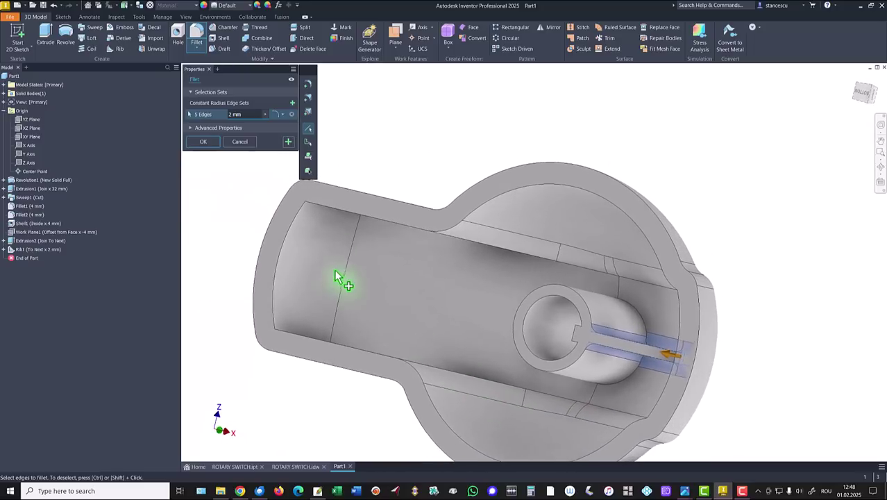
pyautogui.click(204, 142)
pyautogui.press('F6')
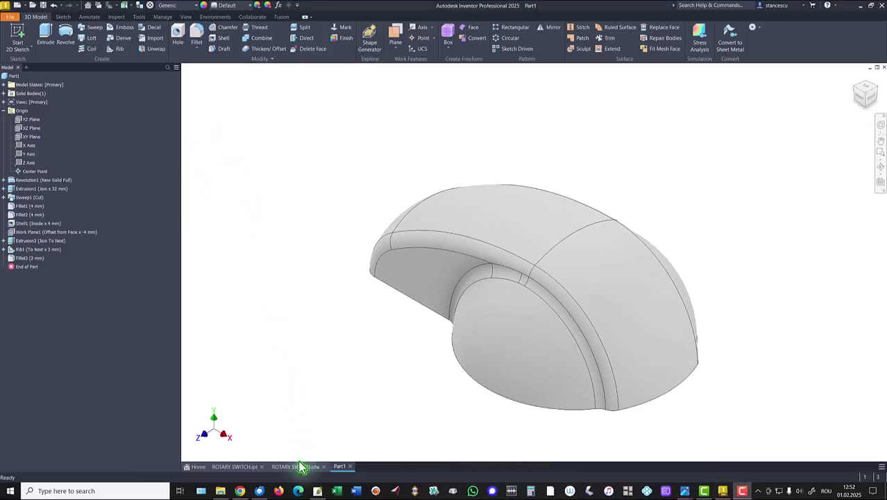
# - Check the rib angle in ROTARY SWITCH.idw, then start a sketch on Part1's hub end face and project the hub's outer circle
pyautogui.click(298, 466)
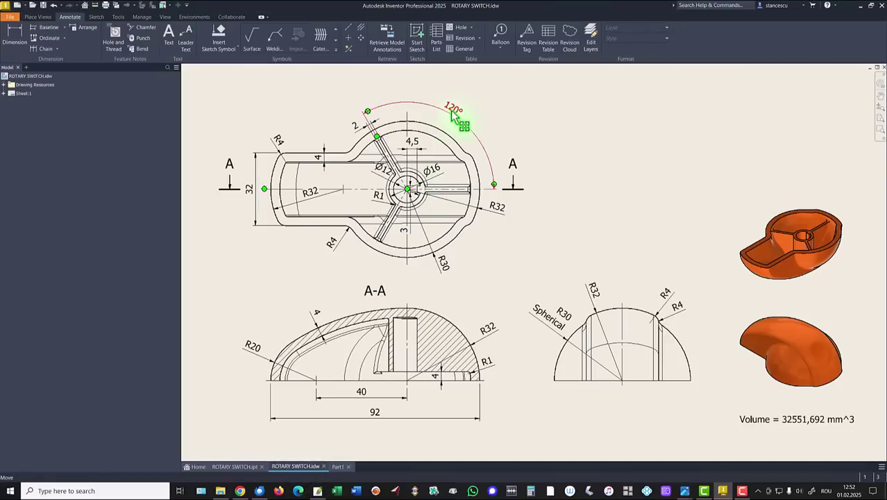
pyautogui.click(338, 466)
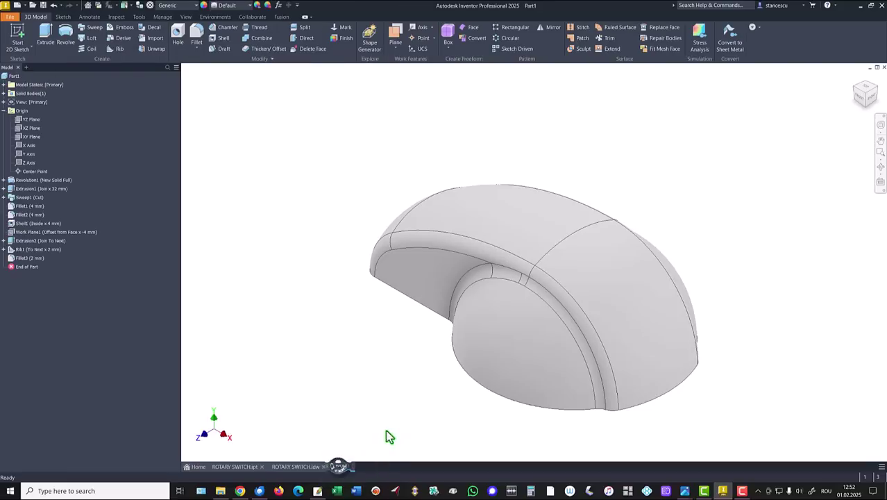
pyautogui.moveTo(412, 371)
pyautogui.keyDown('shift'); pyautogui.mouseDown(button='middle')
pyautogui.moveTo(437, 356)
pyautogui.moveTo(595, 321)
pyautogui.moveTo(603, 310)
pyautogui.mouseUp(button='middle'); pyautogui.keyUp('shift')
pyautogui.click(605, 311)
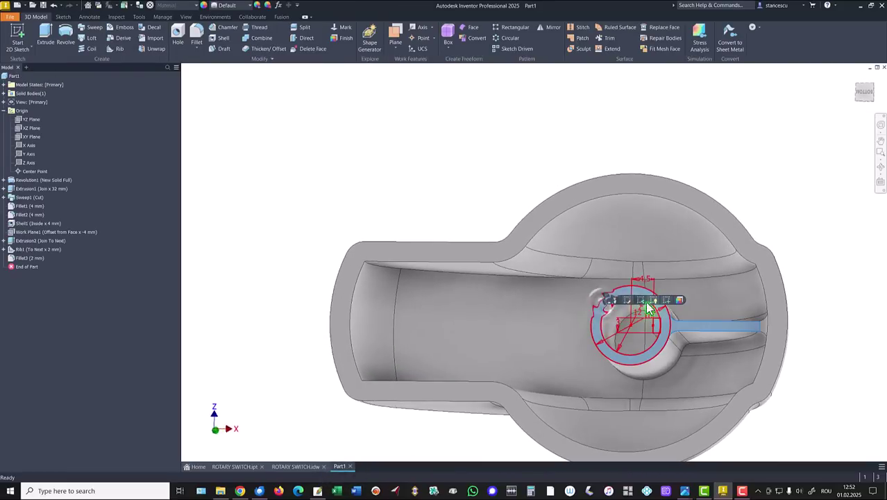
pyautogui.click(665, 302)
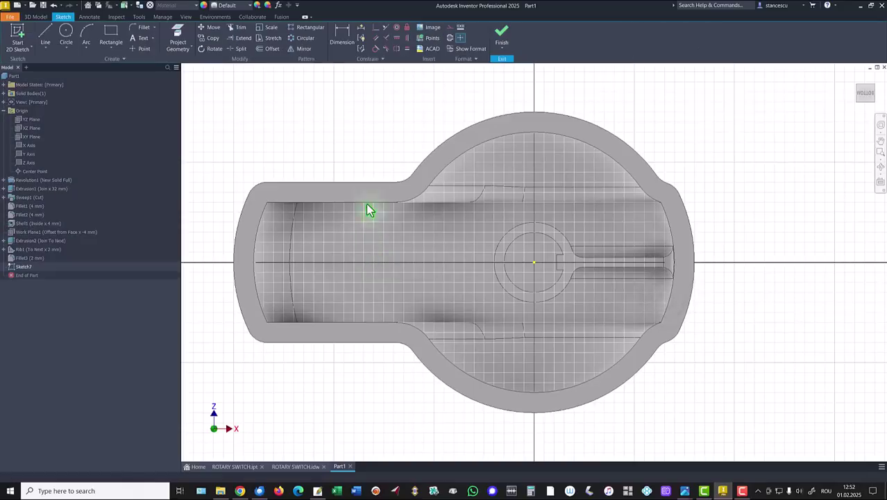
pyautogui.click(44, 38)
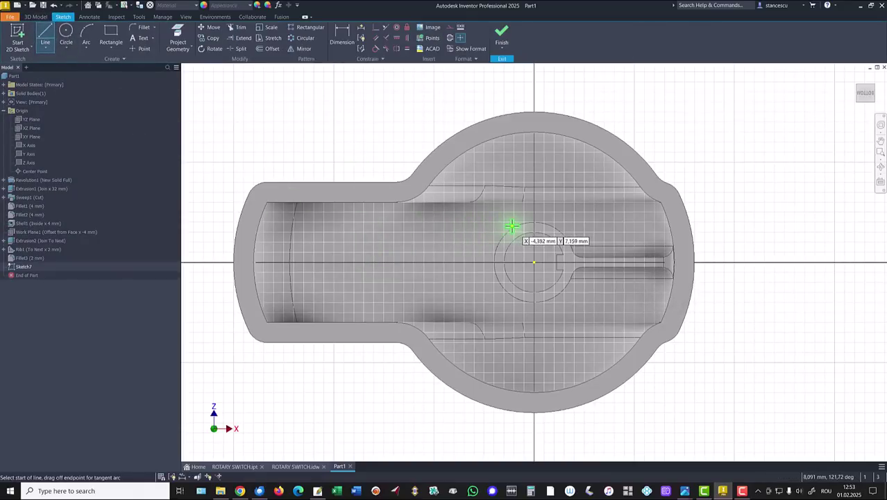
pyautogui.click(178, 39)
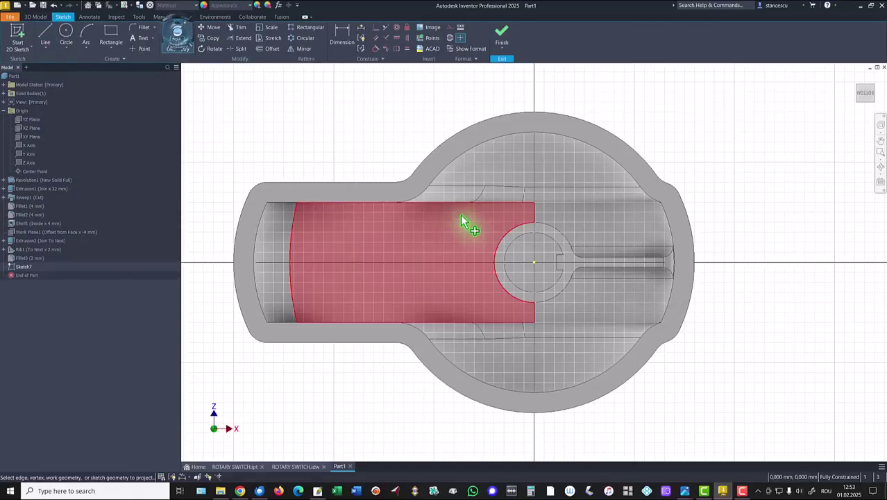
pyautogui.click(507, 246)
# - Sketch a short slanted line outward from the projected hub circle and constrain it to align with the circle's centre point
pyautogui.click(50, 42)
pyautogui.click(506, 230)
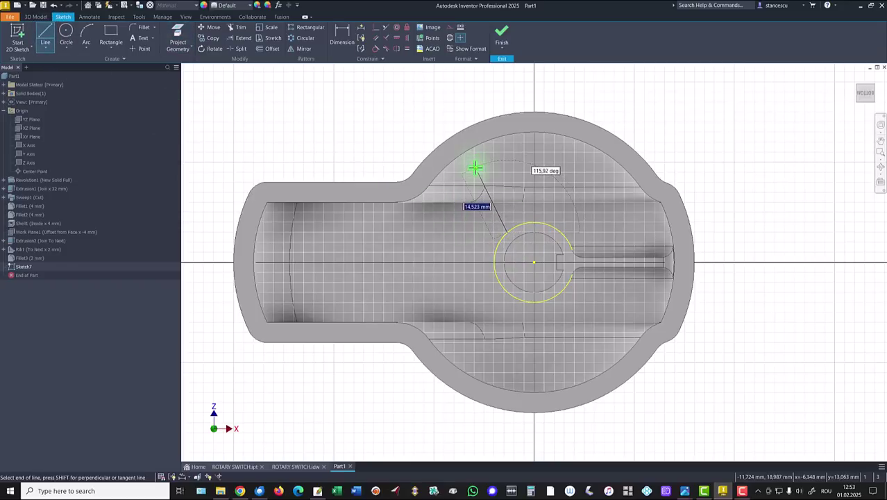
pyautogui.click(478, 211)
pyautogui.press('Escape')
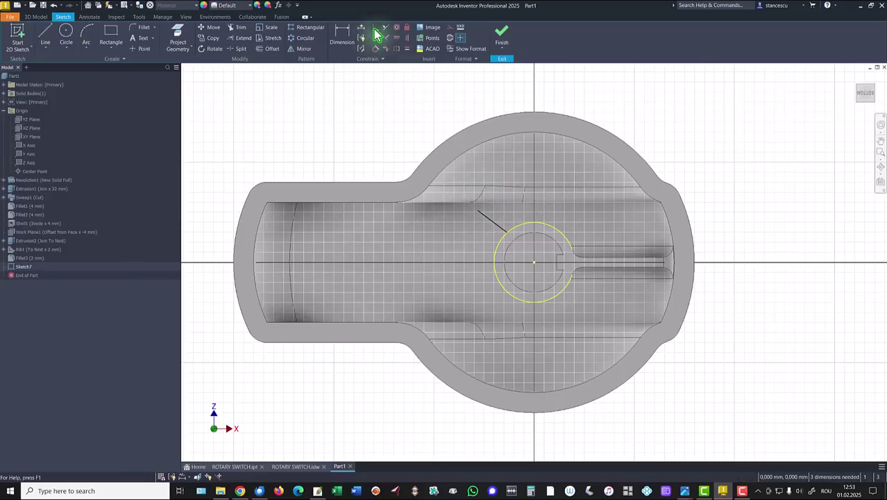
pyautogui.click(375, 28)
pyautogui.click(486, 216)
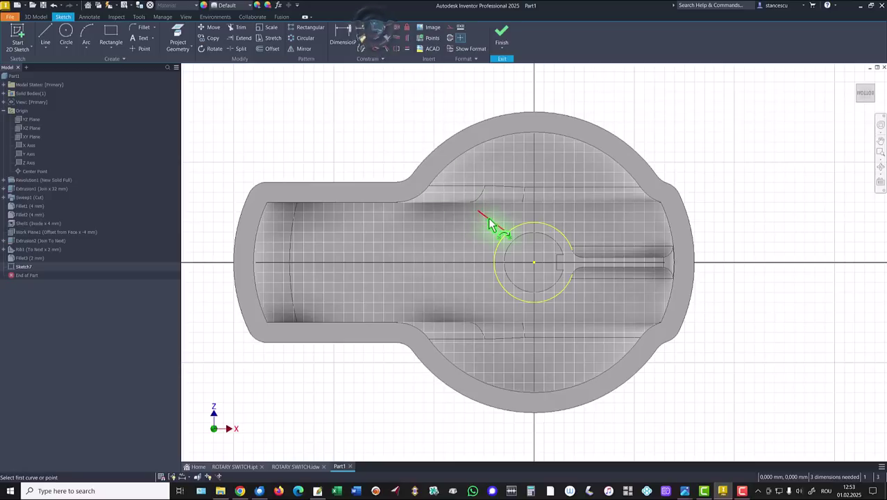
pyautogui.click(534, 265)
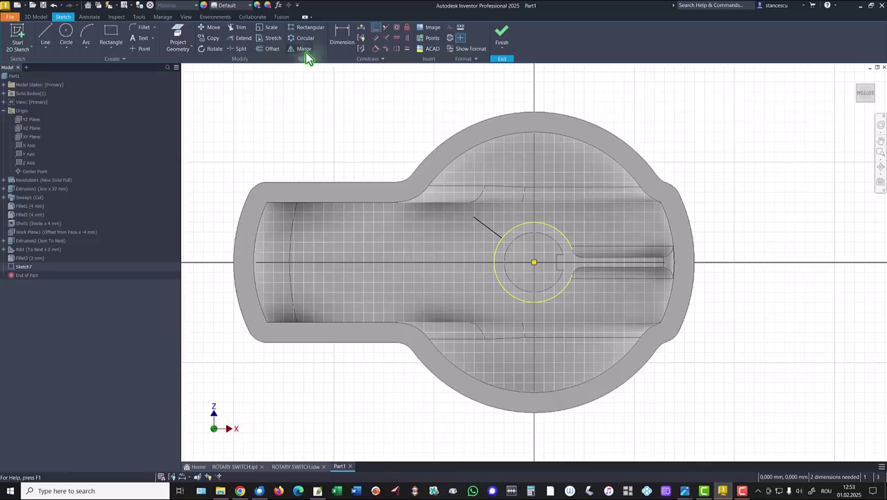
# - Project the existing rib's straight edge, dimension the slanted line at 120° to it, and finish the sketch
pyautogui.click(178, 36)
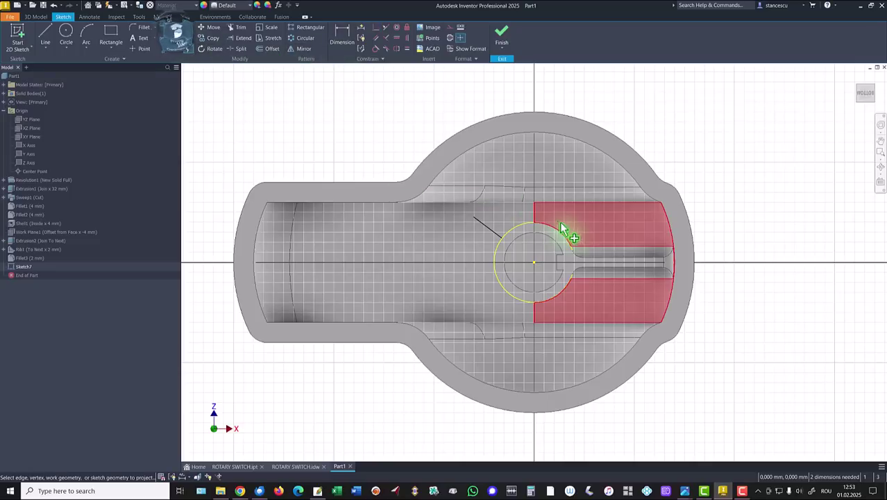
pyautogui.click(601, 264)
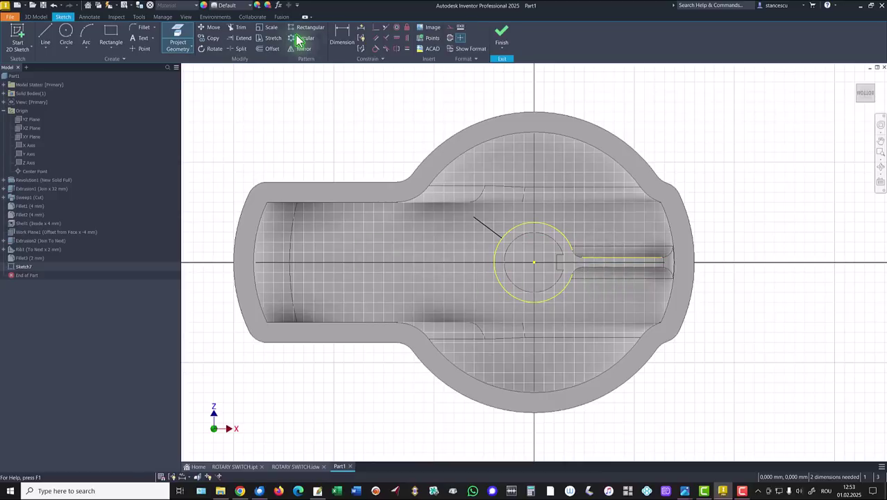
pyautogui.click(343, 35)
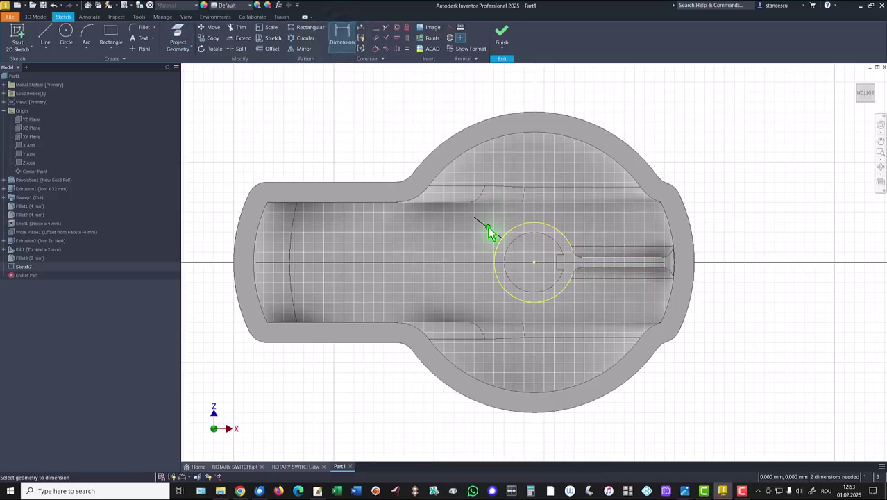
pyautogui.click(490, 232)
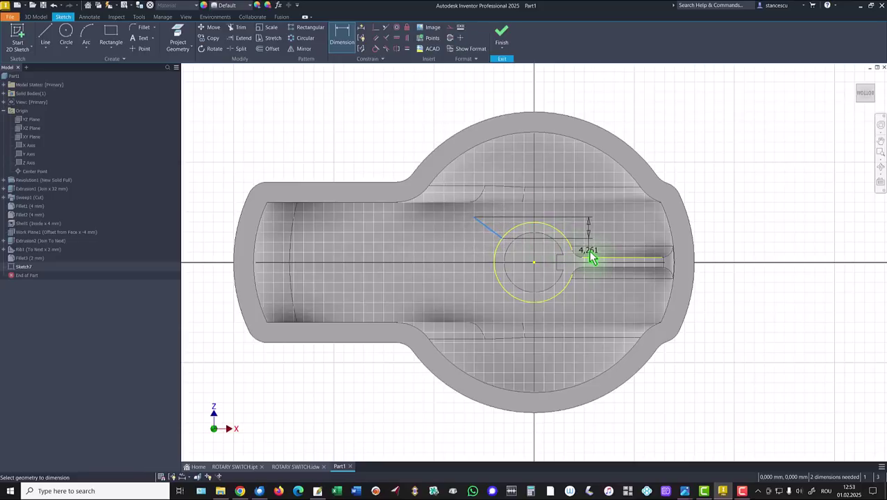
pyautogui.click(591, 250)
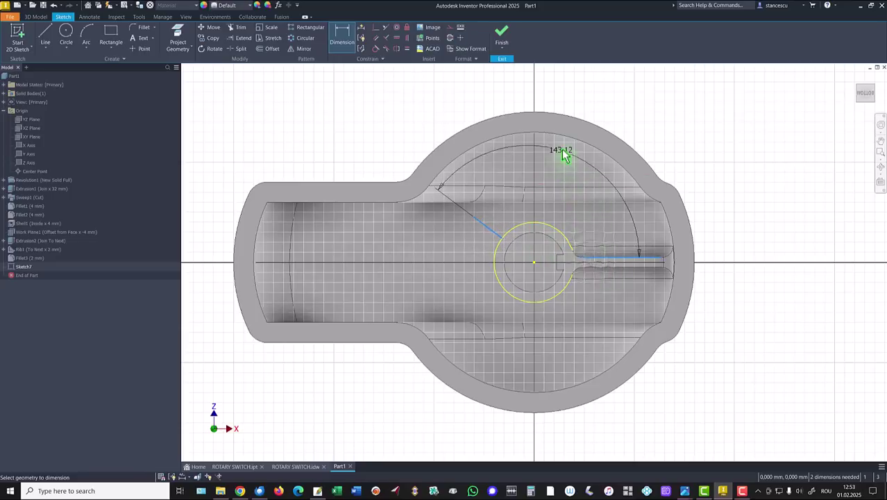
pyautogui.click(589, 97)
pyautogui.write('1')
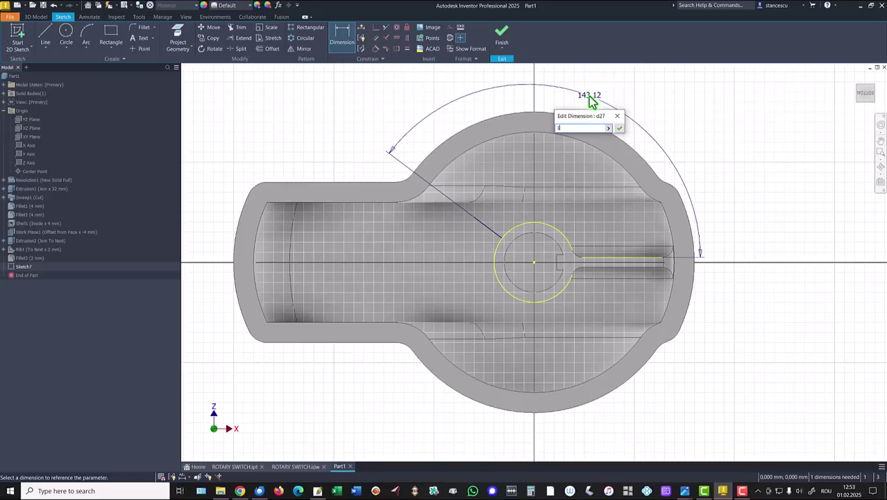
pyautogui.write('20')
pyautogui.press('Return')
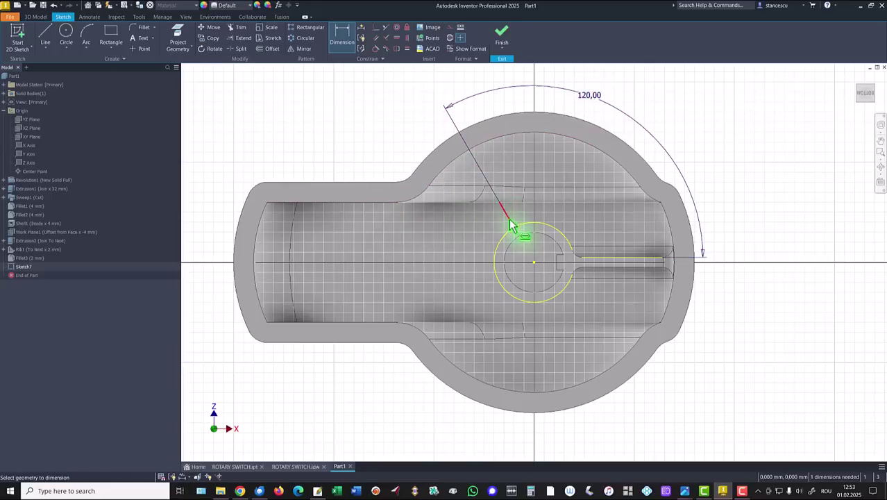
pyautogui.click(496, 41)
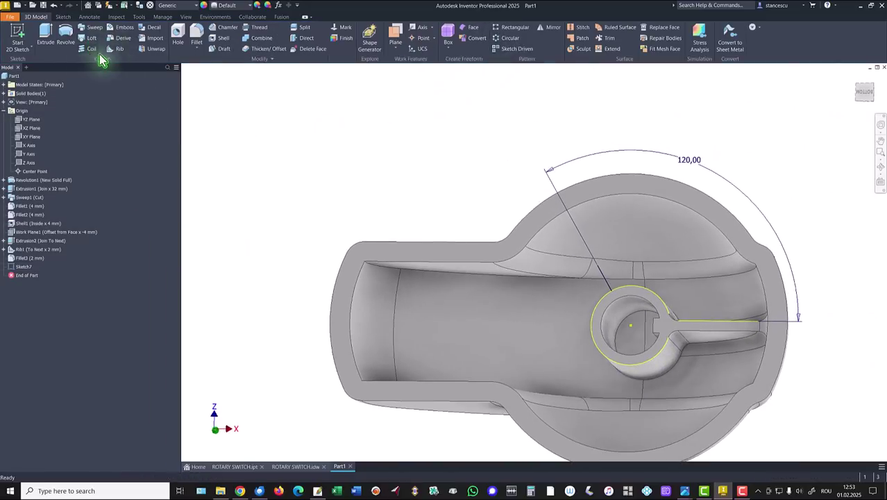
# - Create a 2 mm thick rib from the slanted line, normal to the sketch plane and extended to the next shell surface
pyautogui.click(117, 49)
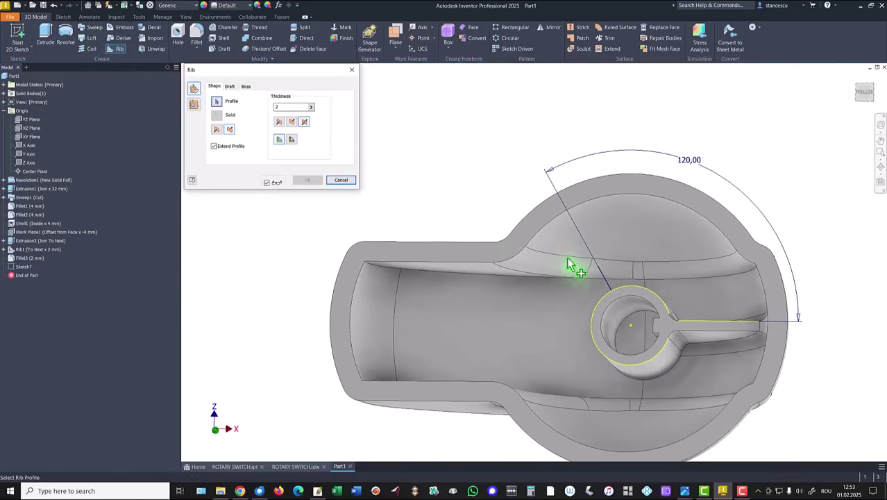
pyautogui.click(609, 290)
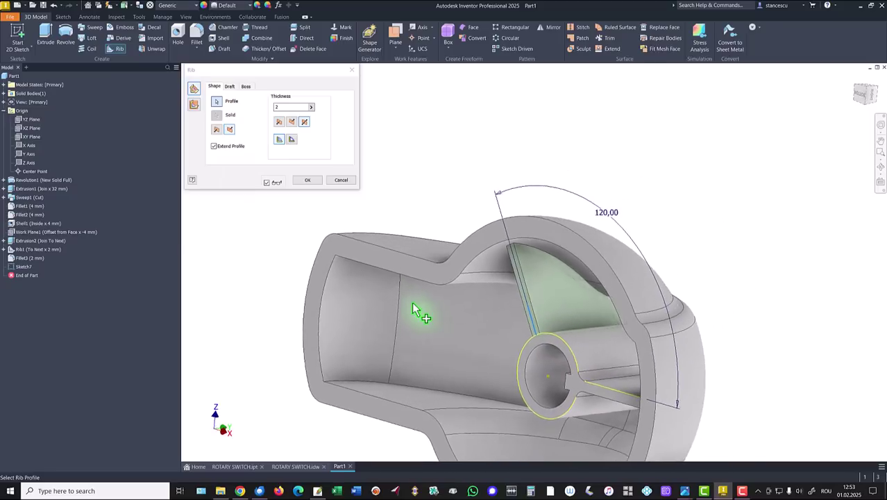
pyautogui.click(304, 181)
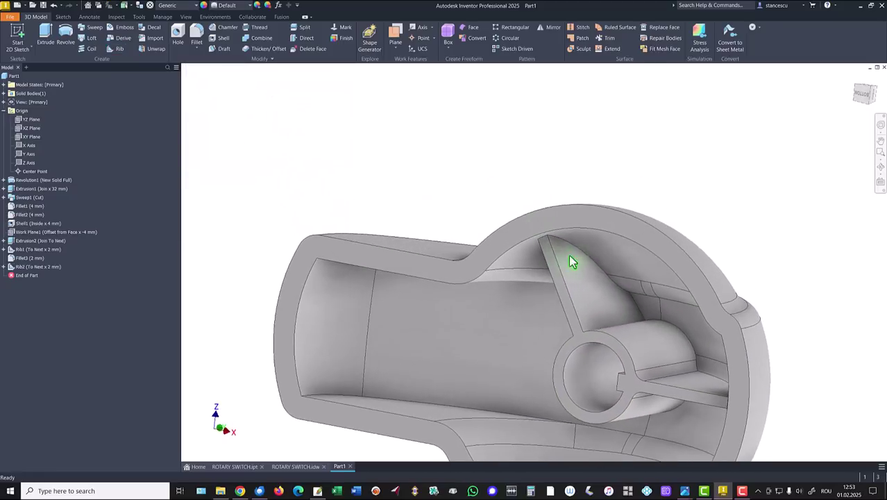
# - Fillet the nine edges where the slanted rib meets the hub and the shell with a 1 mm radius
pyautogui.click(596, 248)
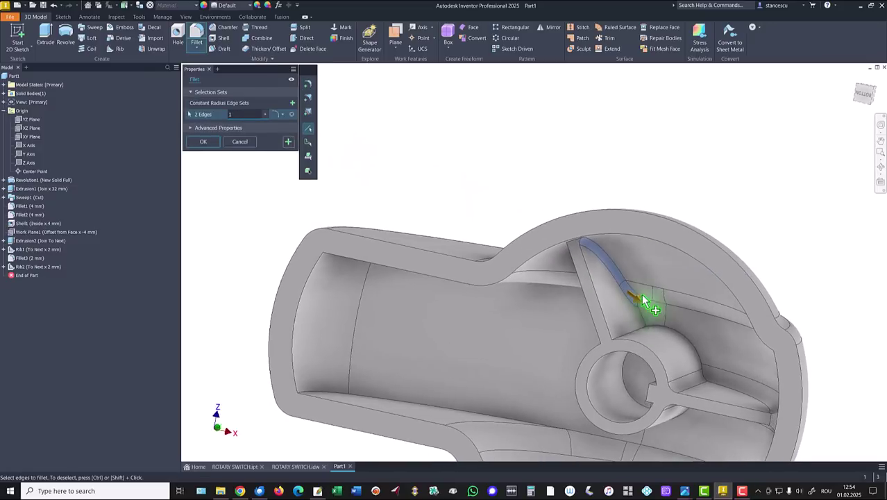
pyautogui.click(634, 321)
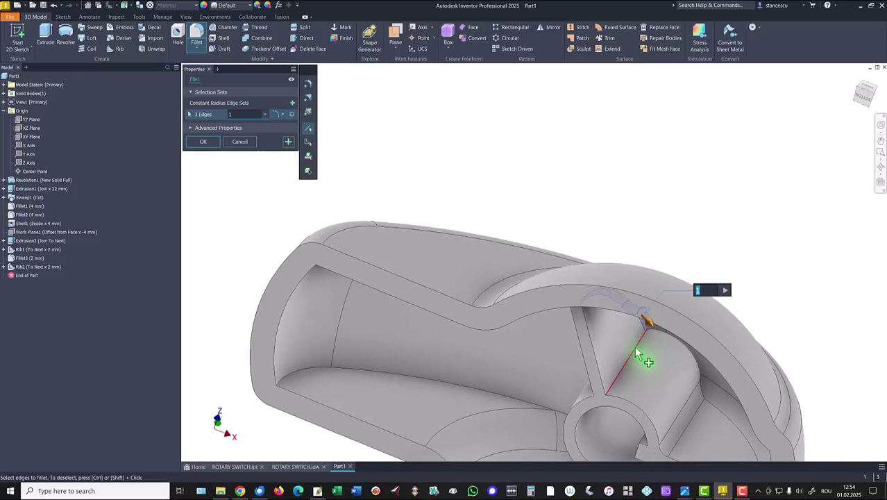
pyautogui.click(642, 354)
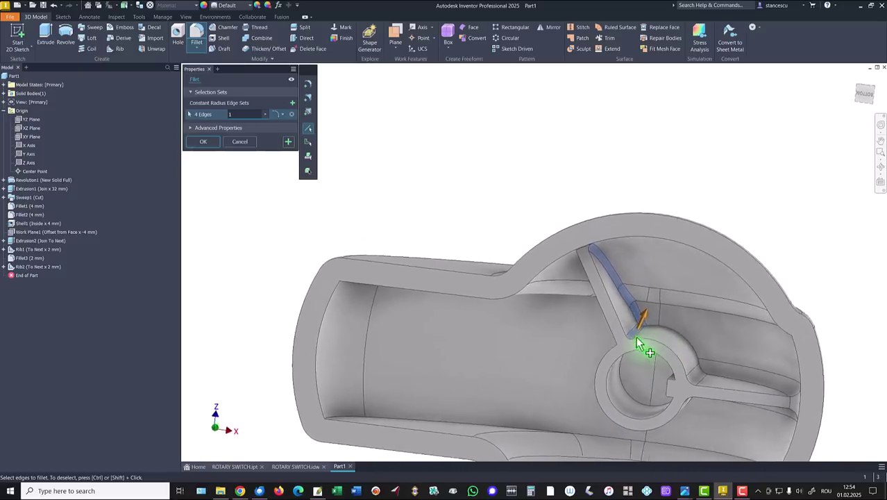
pyautogui.click(610, 262)
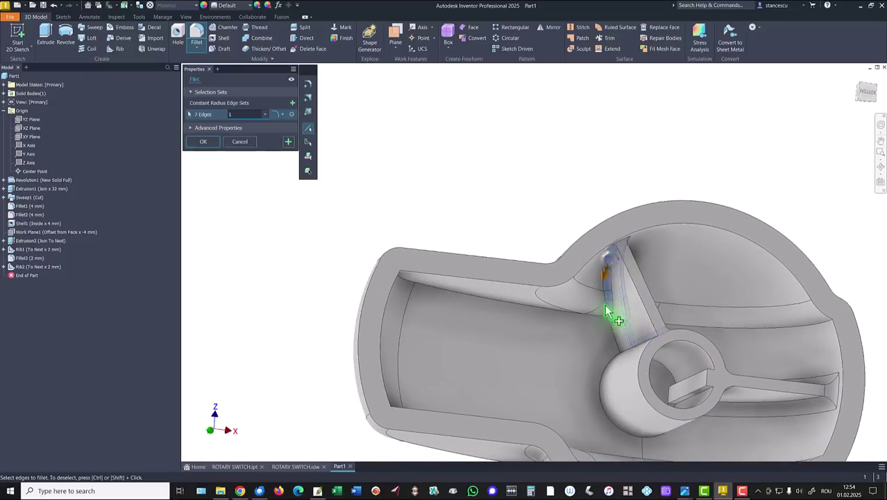
pyautogui.click(619, 342)
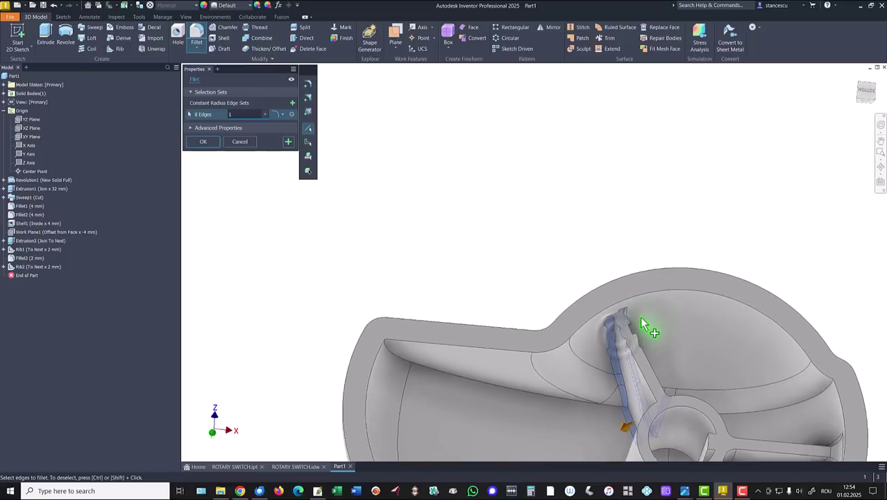
pyautogui.click(615, 312)
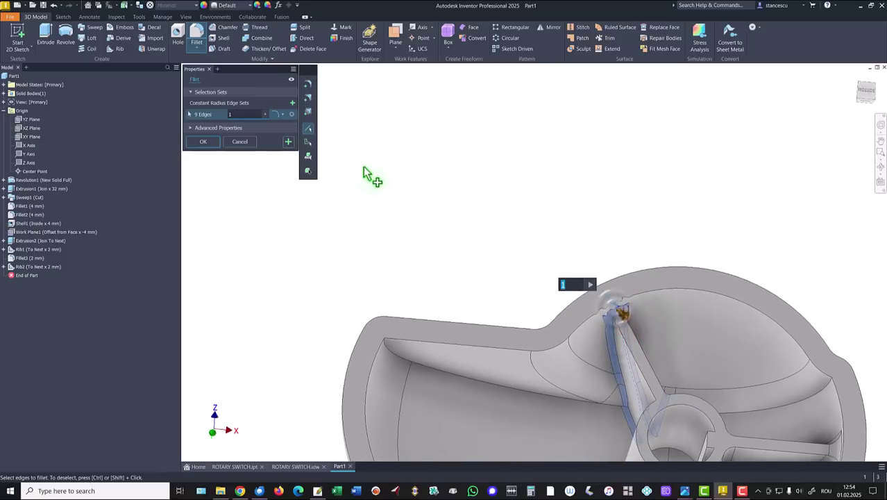
pyautogui.click(207, 143)
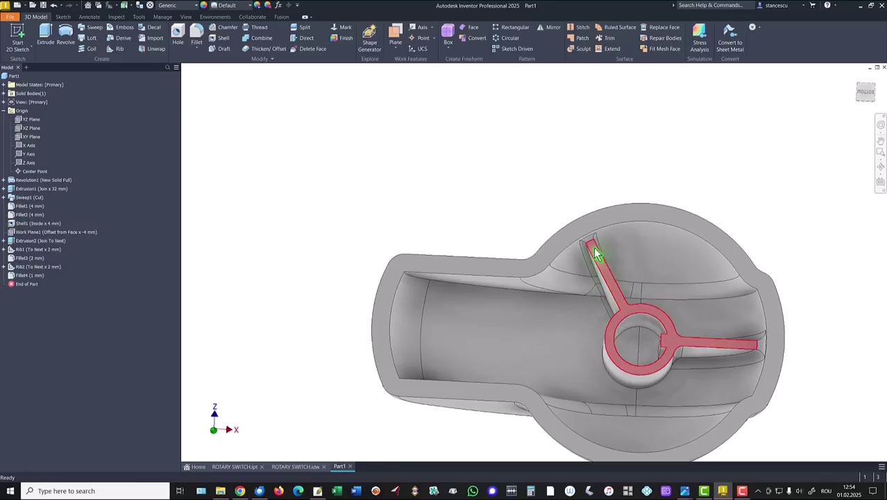
# - Mirror the slanted rib and its 1 mm fillets about the XY plane
pyautogui.click(329, 138)
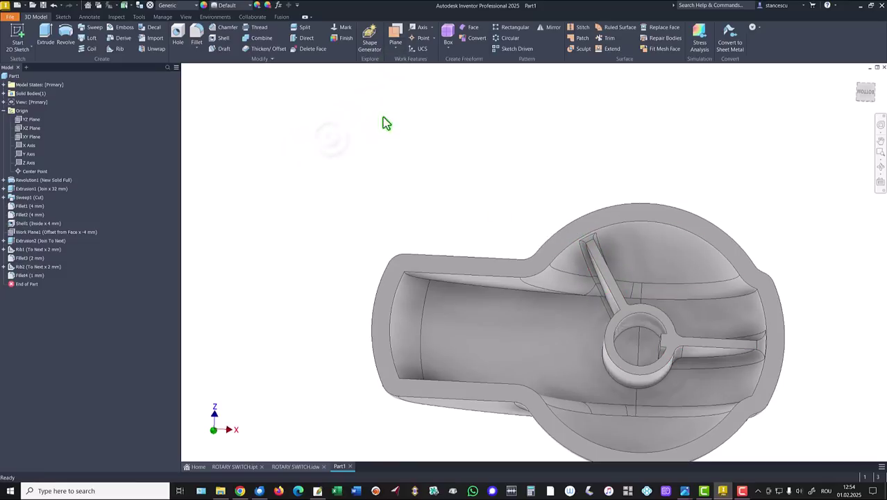
pyautogui.click(553, 31)
pyautogui.click(16, 276)
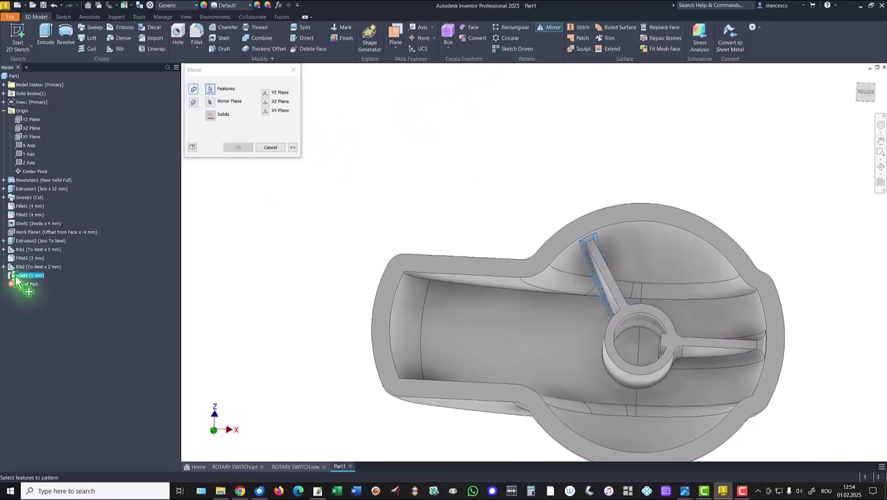
pyautogui.keyDown('ctrl'); pyautogui.click(28, 267); pyautogui.keyUp('ctrl')
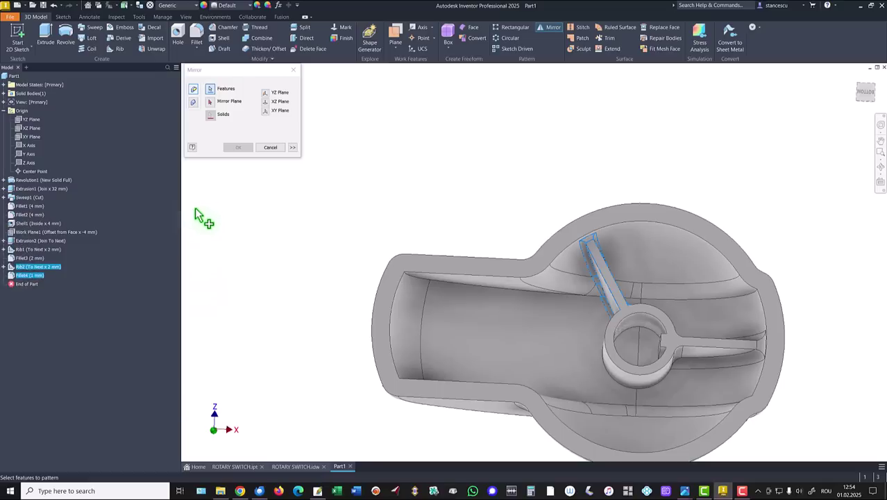
pyautogui.click(210, 102)
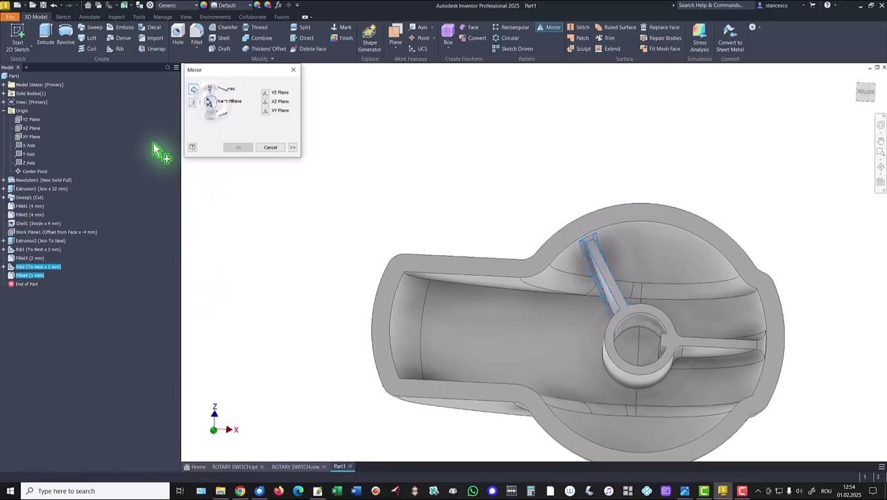
pyautogui.click(41, 137)
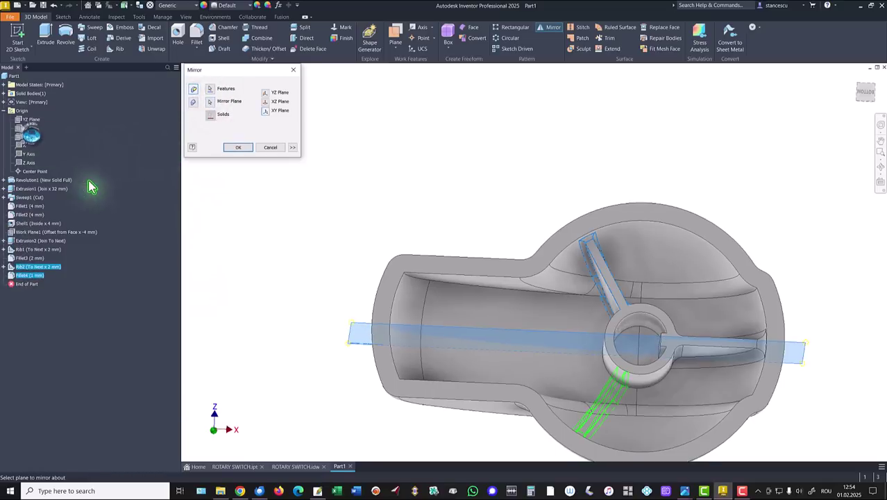
pyautogui.keyDown('shift'); pyautogui.moveTo(332, 306); pyautogui.dragTo(333, 309, button='middle'); pyautogui.keyUp('shift')
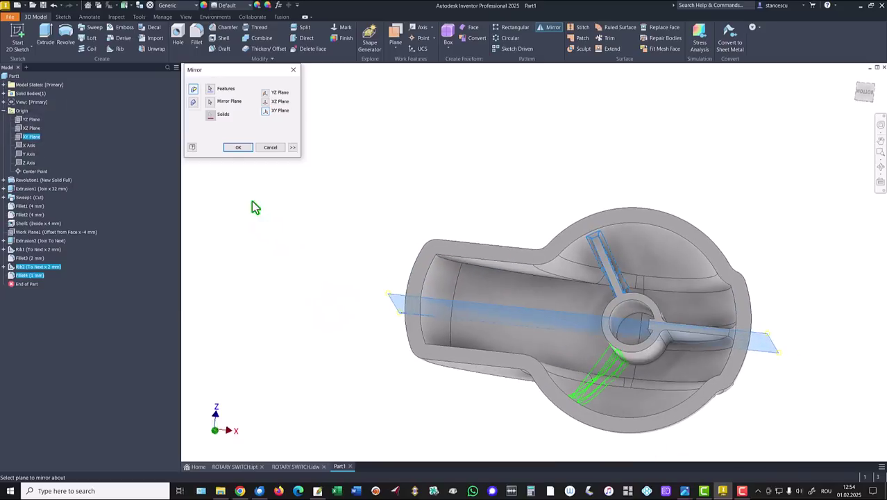
pyautogui.click(238, 148)
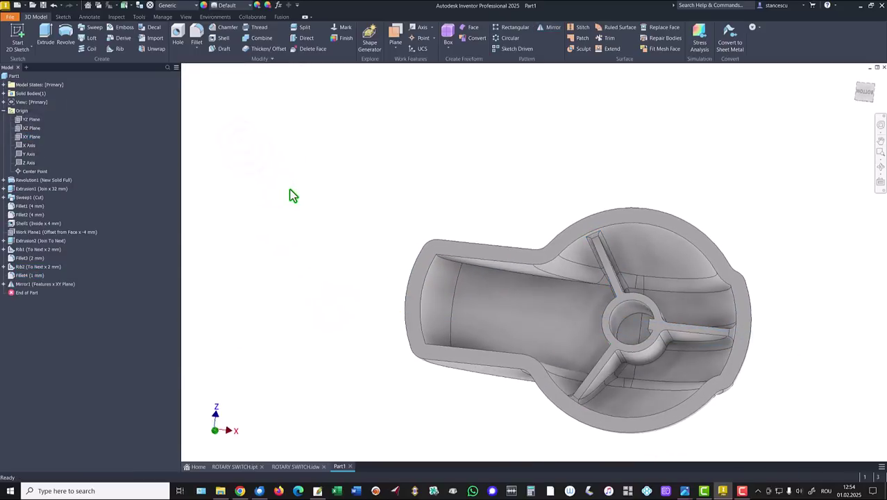
# - Examine the fillets around the hub, ribs and shell interior in the reference part ROTARY SWITCH.ipt, and return to Part1
pyautogui.press('F6')
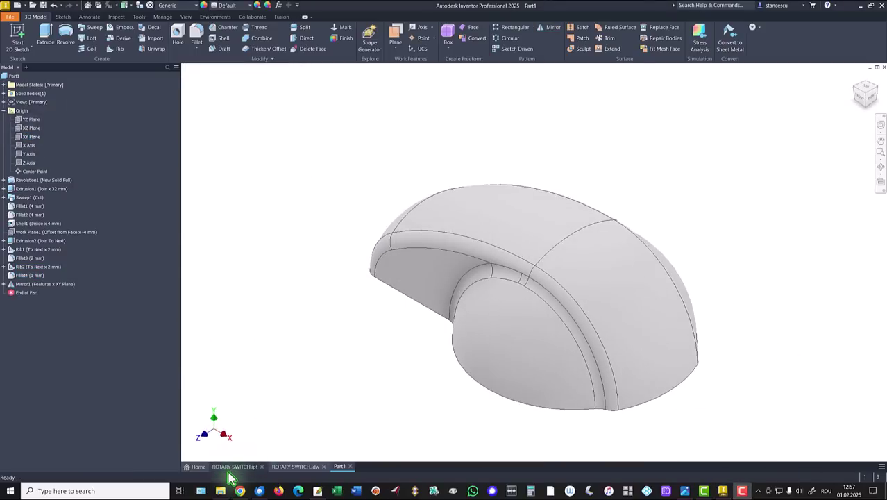
pyautogui.click(234, 468)
pyautogui.keyDown('shift'); pyautogui.moveTo(456, 412); pyautogui.dragTo(671, 380, button='middle'); pyautogui.keyUp('shift')
pyautogui.scroll(-3, 485, 413)
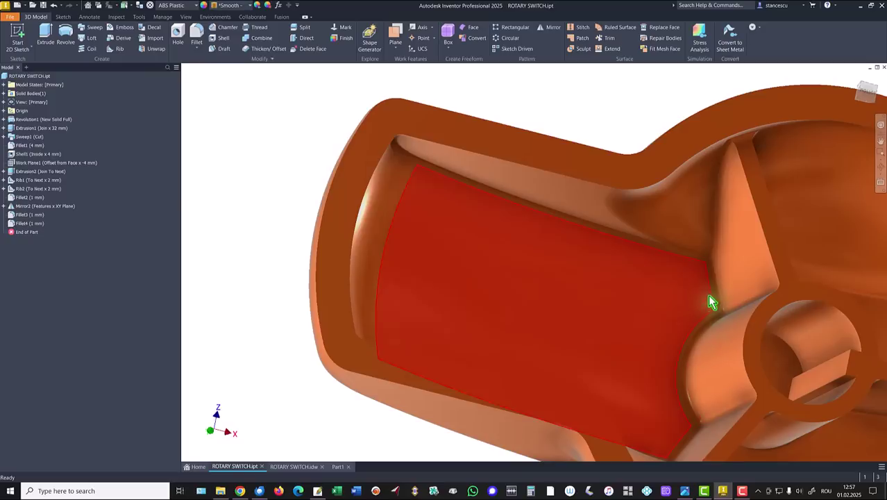
pyautogui.keyDown('shift'); pyautogui.moveTo(691, 307); pyautogui.dragTo(831, 309, button='middle'); pyautogui.keyUp('shift')
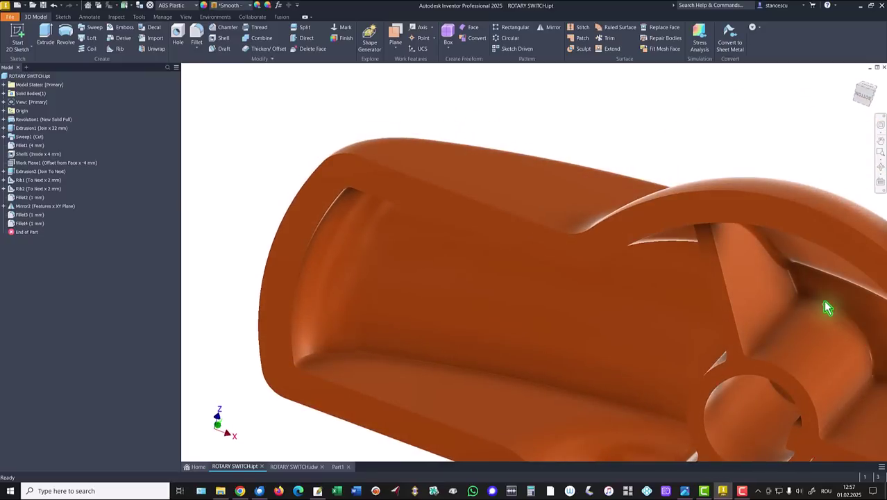
pyautogui.middleClick(818, 298)
pyautogui.middleClick(818, 298)
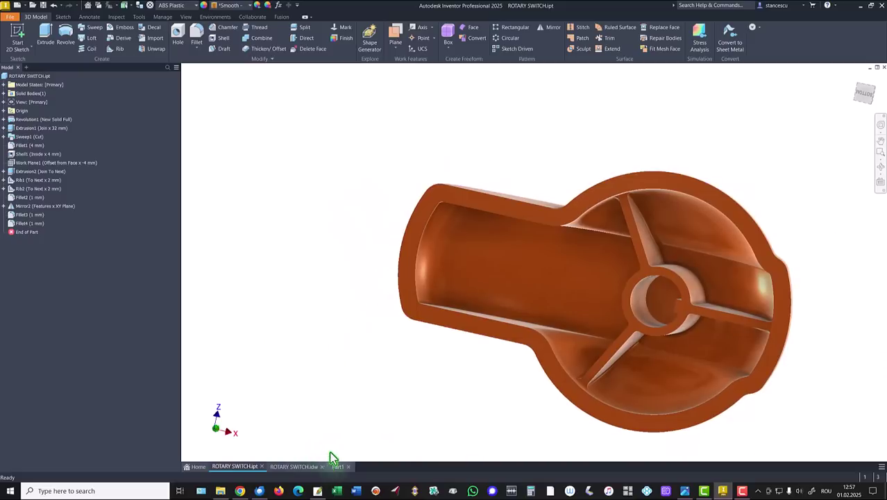
pyautogui.press('F6')
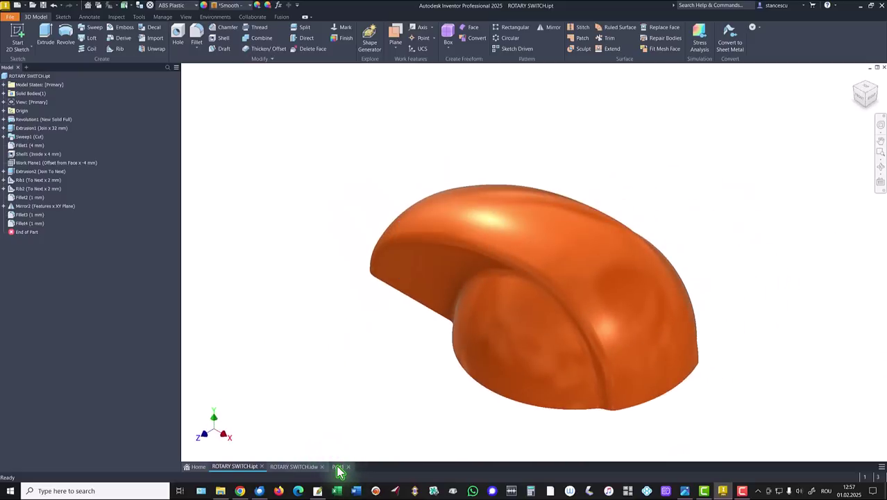
pyautogui.click(338, 468)
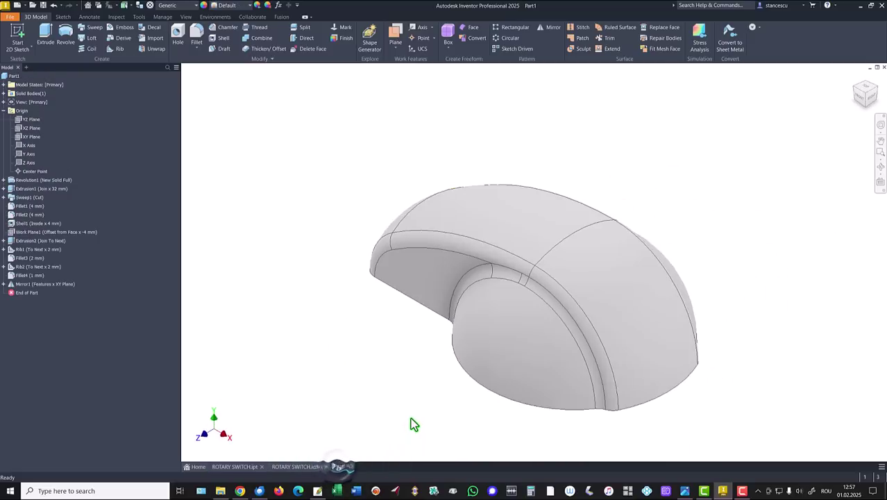
# - Set up a 2 mm fillet on the edges around the hub's base between the ribs
pyautogui.keyDown('shift'); pyautogui.moveTo(411, 418); pyautogui.dragTo(642, 324, button='middle'); pyautogui.keyUp('shift')
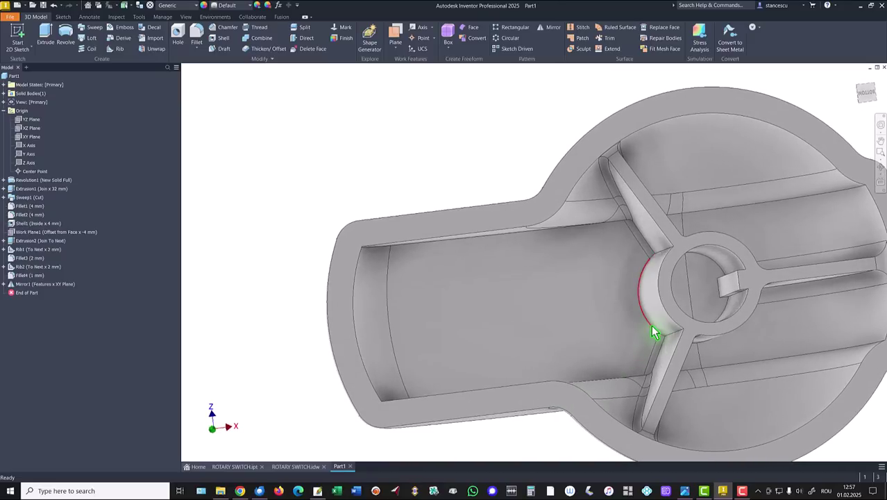
pyautogui.click(623, 351)
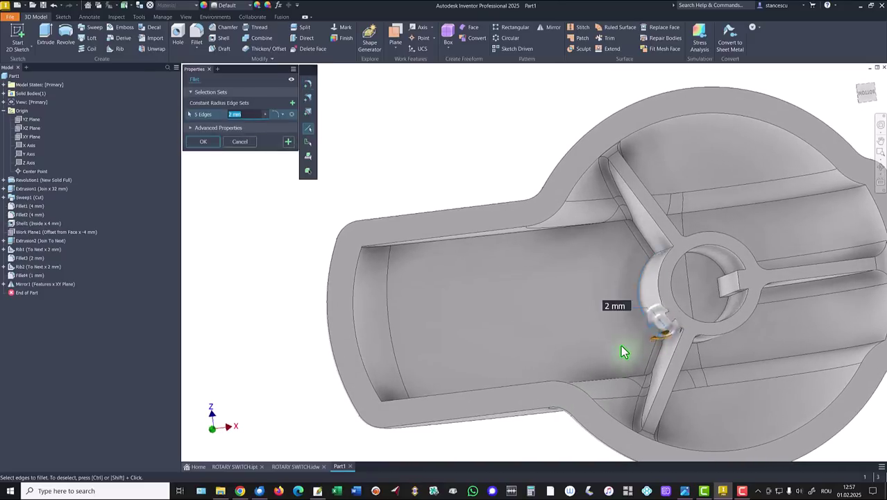
pyautogui.keyDown('shift'); pyautogui.moveTo(600, 248); pyautogui.dragTo(626, 254, button='middle'); pyautogui.keyUp('shift')
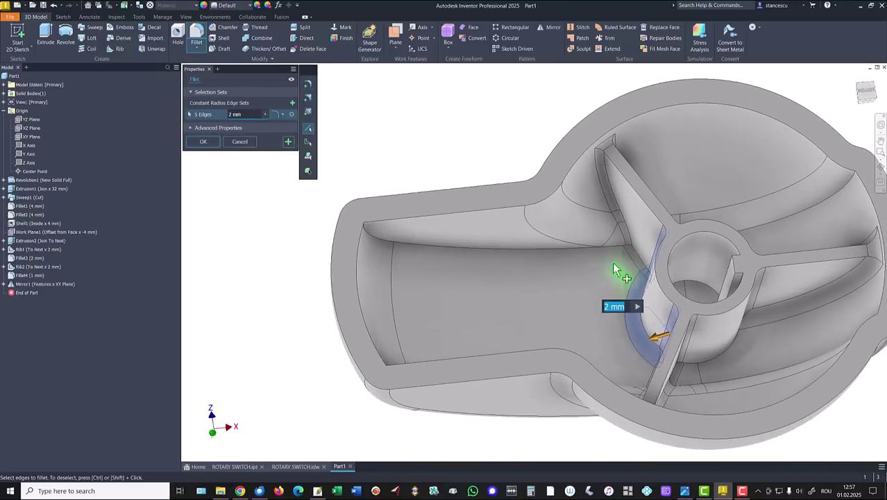
pyautogui.keyDown('shift'); pyautogui.moveTo(584, 321); pyautogui.dragTo(701, 402, button='middle'); pyautogui.keyUp('shift')
pyautogui.click(704, 373)
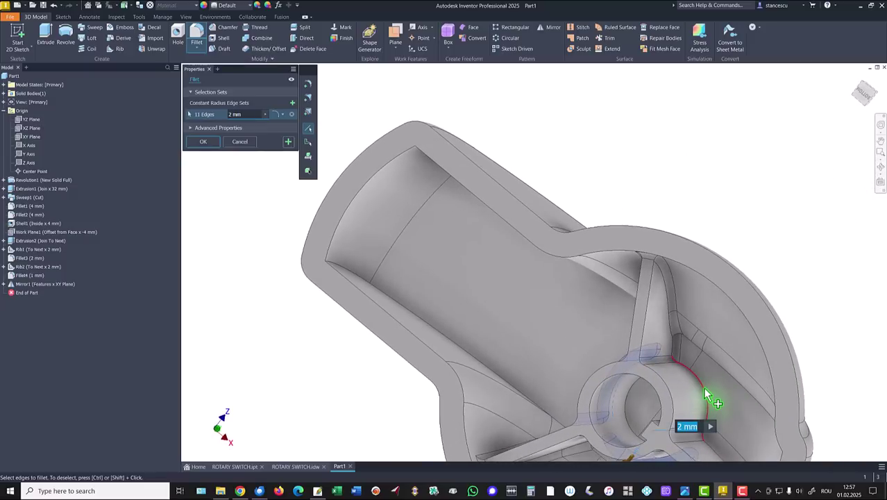
pyautogui.click(352, 338)
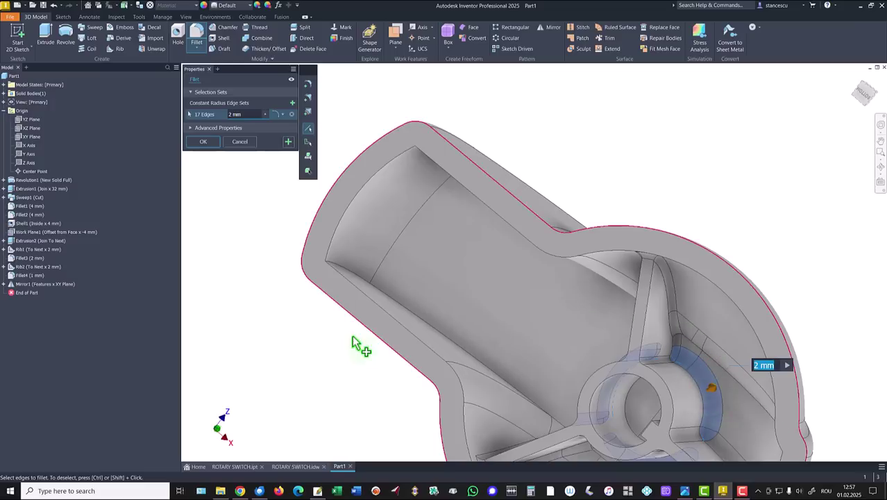
# - Add the long interior edges between the shell's side walls and floor to the 2 mm fillet, matching ROTARY SWITCH.ipt, and create it
pyautogui.click(236, 467)
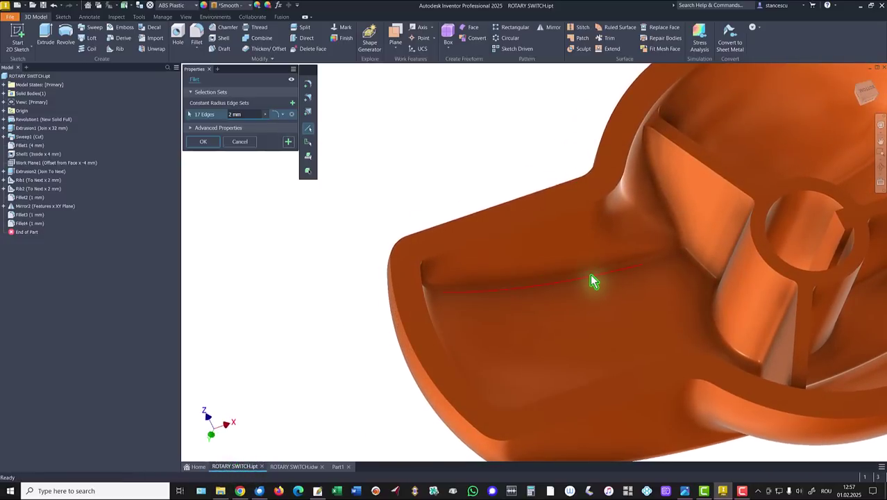
pyautogui.press('F6')
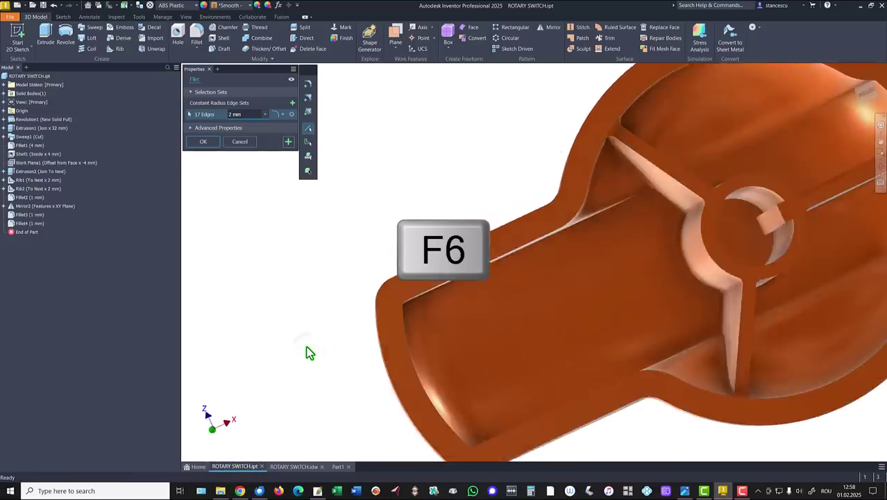
pyautogui.click(338, 466)
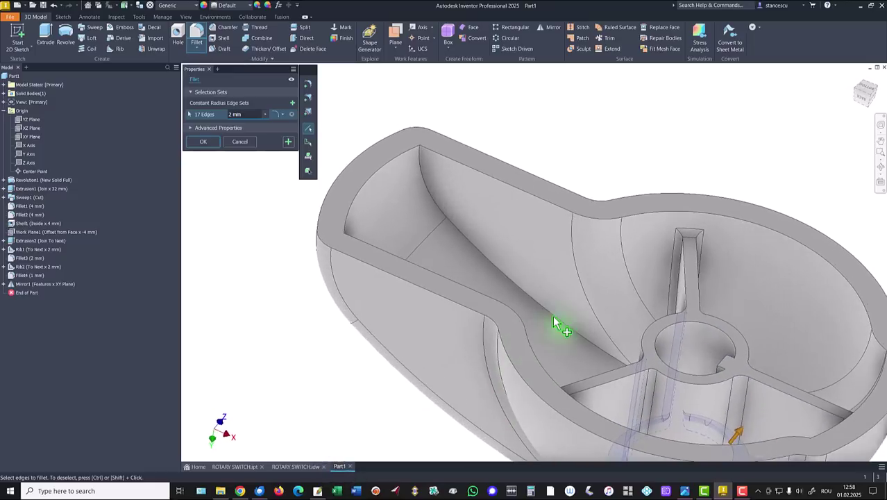
pyautogui.click(556, 315)
pyautogui.keyDown('shift'); pyautogui.moveTo(542, 327); pyautogui.dragTo(254, 404, button='middle'); pyautogui.keyUp('shift')
pyautogui.click(431, 330)
pyautogui.click(408, 305)
pyautogui.click(429, 381)
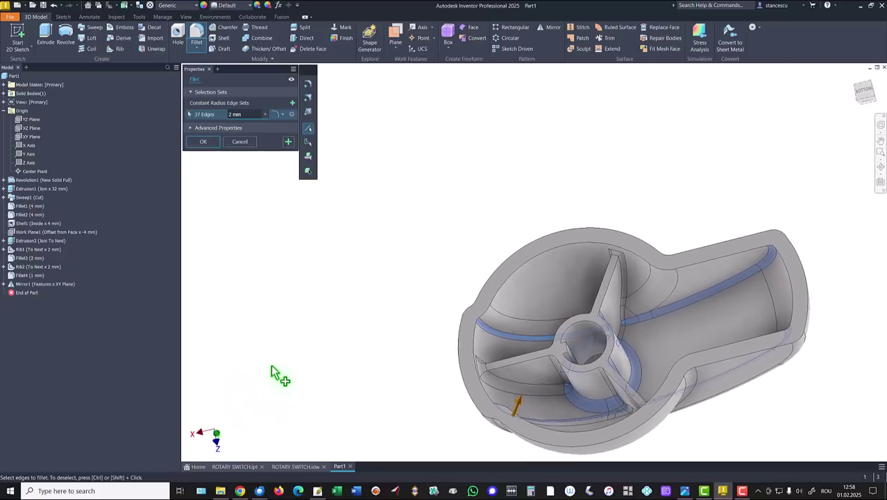
pyautogui.click(203, 142)
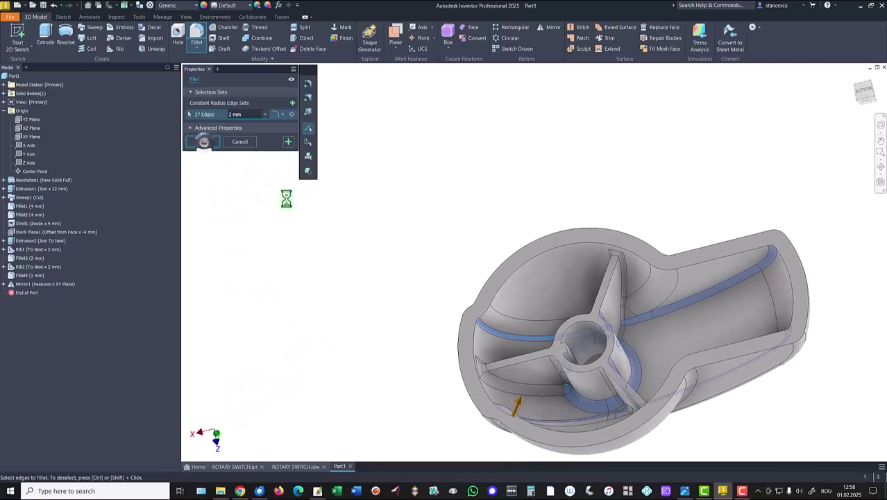
pyautogui.press('F6')
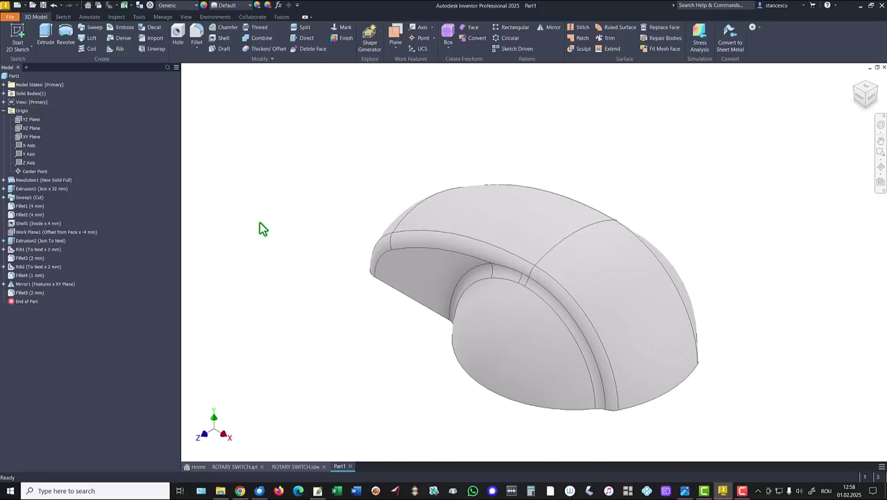
# - Collapse the Origin folder, update Part1's physical properties, and copy its volume value
pyautogui.click(4, 111)
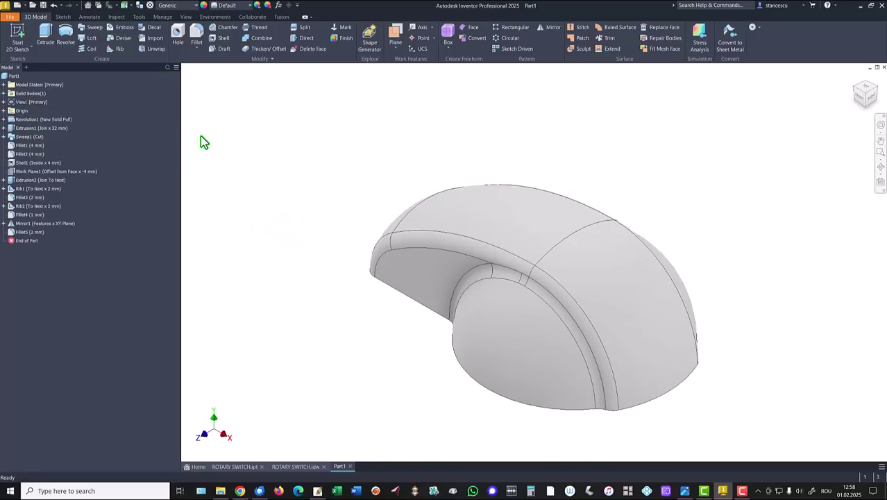
pyautogui.rightClick(8, 78)
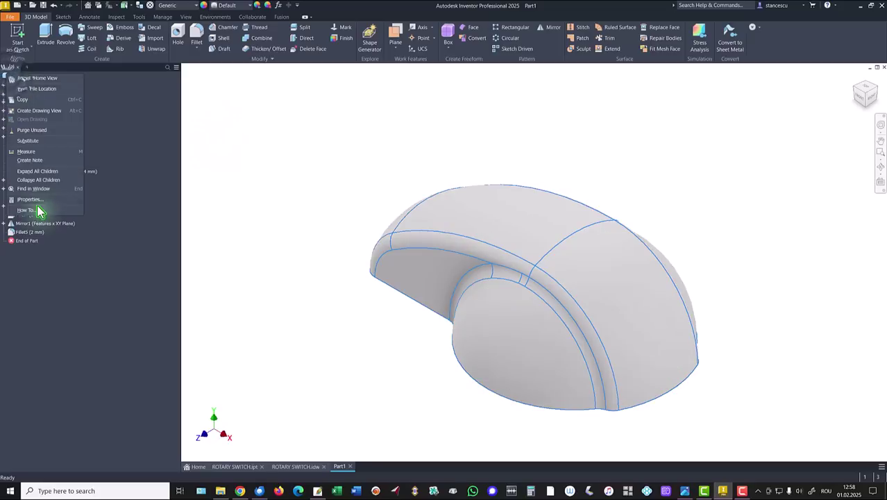
pyautogui.click(79, 208)
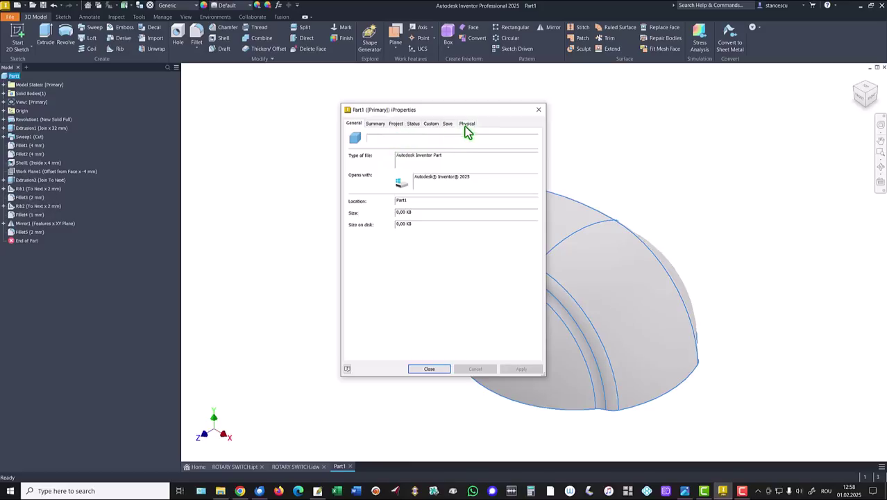
pyautogui.click(468, 123)
pyautogui.click(512, 144)
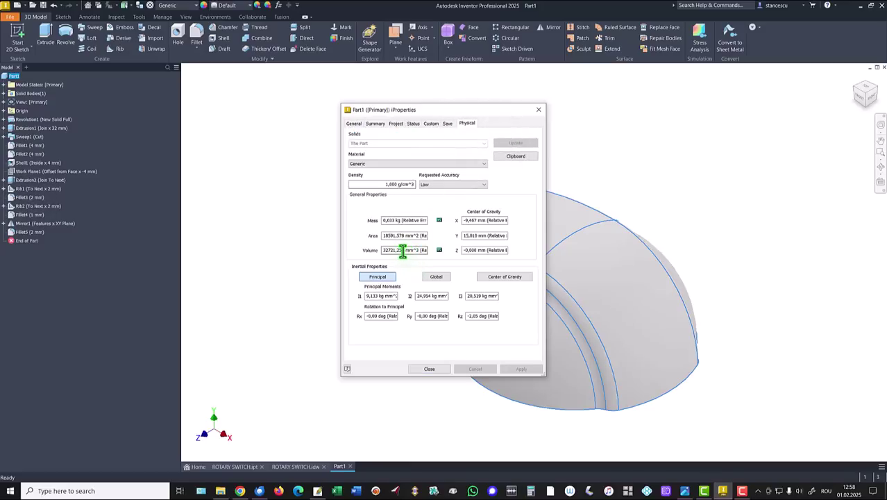
pyautogui.moveTo(419, 251); pyautogui.dragTo(302, 262)
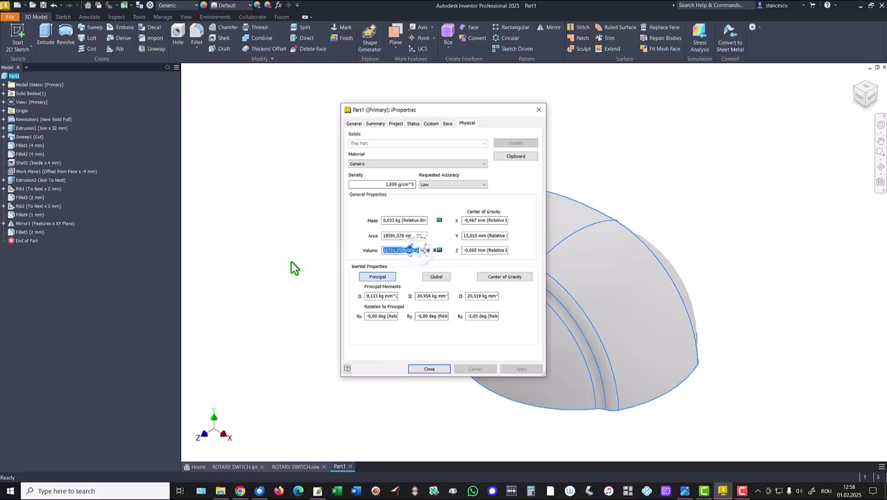
pyautogui.hotkey('ctrl', 'c')
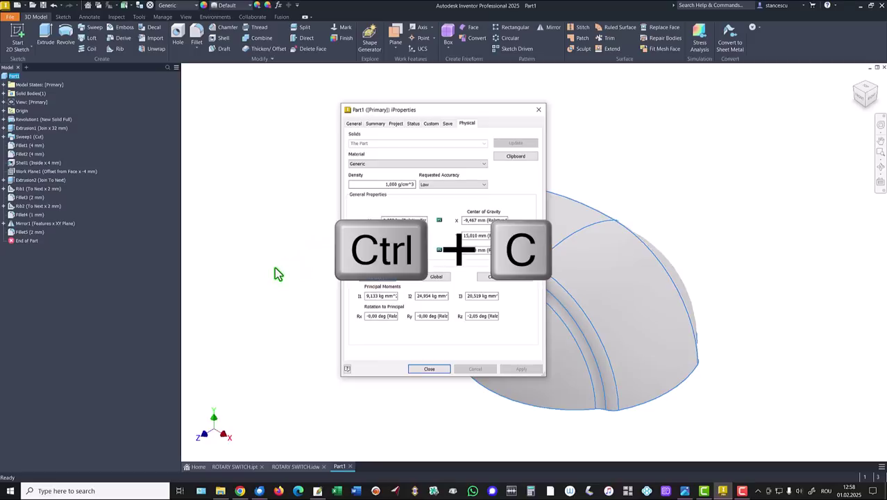
pyautogui.click(437, 369)
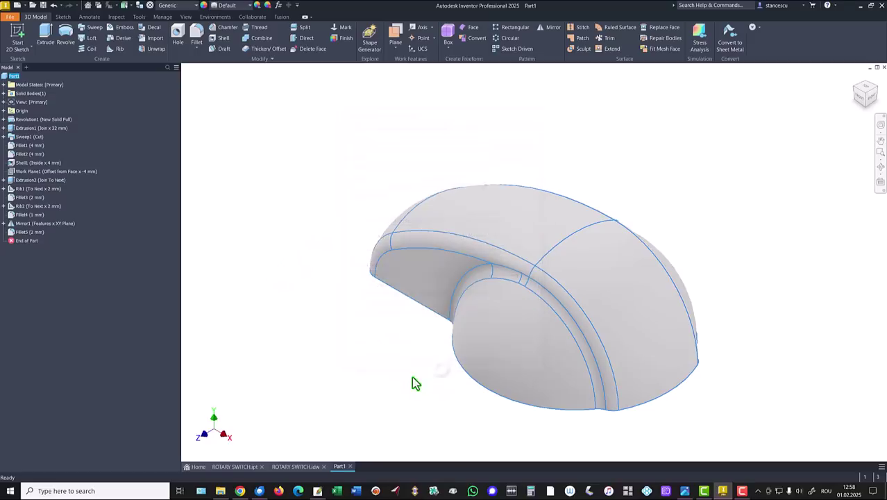
# - Replace the volume value in the ROTARY SWITCH.idw note with the copied 32721,251 mm^3
pyautogui.click(294, 466)
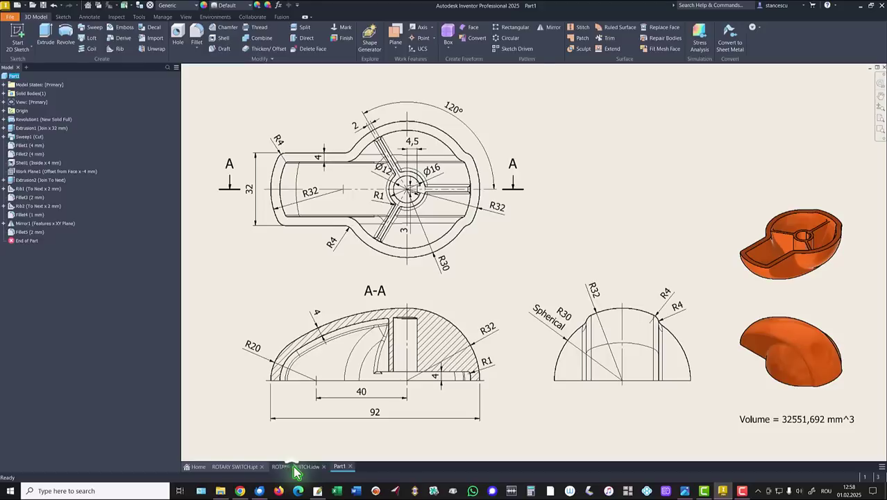
pyautogui.doubleClick(781, 417)
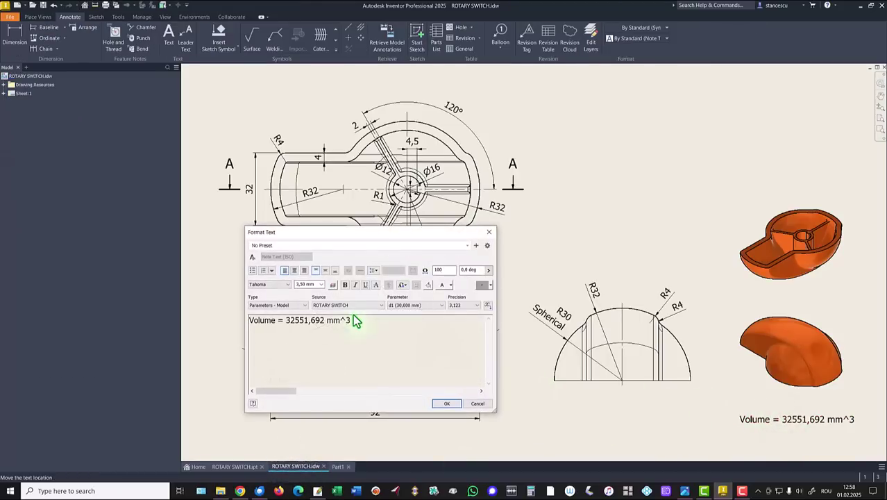
pyautogui.press('Return')
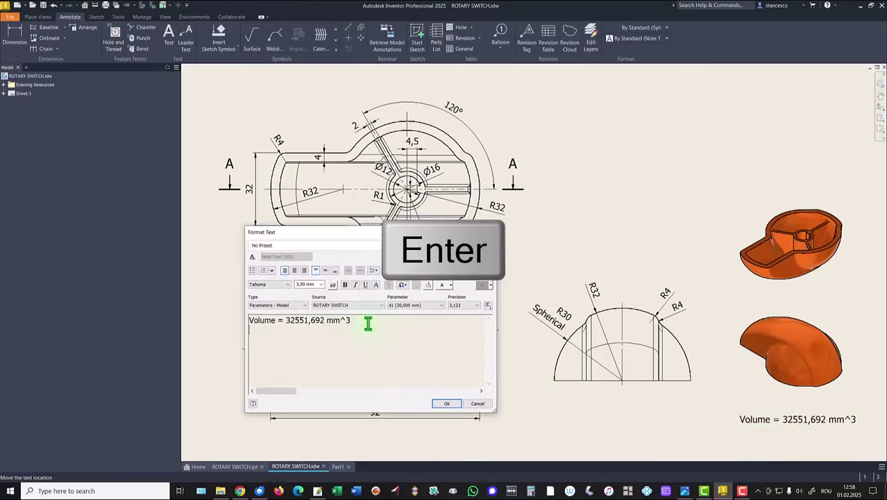
pyautogui.hotkey('ctrl', 'v')
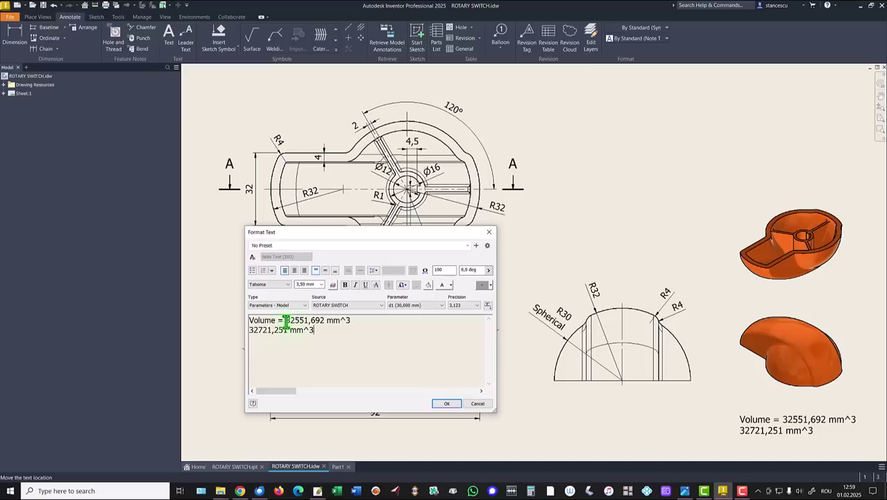
pyautogui.moveTo(287, 320); pyautogui.dragTo(352, 323)
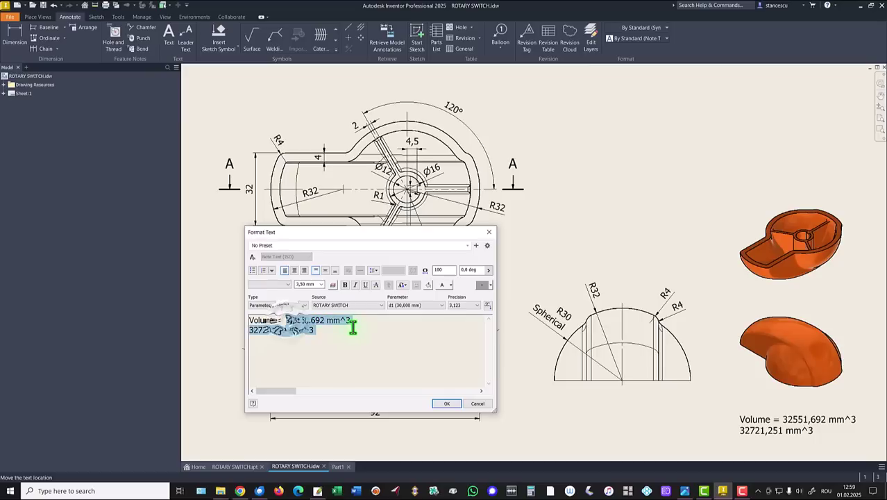
pyautogui.press('Delete')
pyautogui.press('Delete')
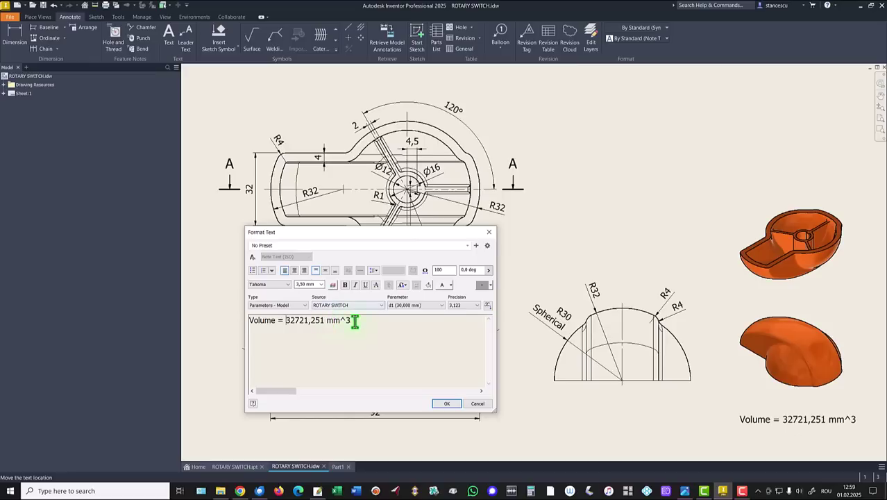
pyautogui.click(446, 404)
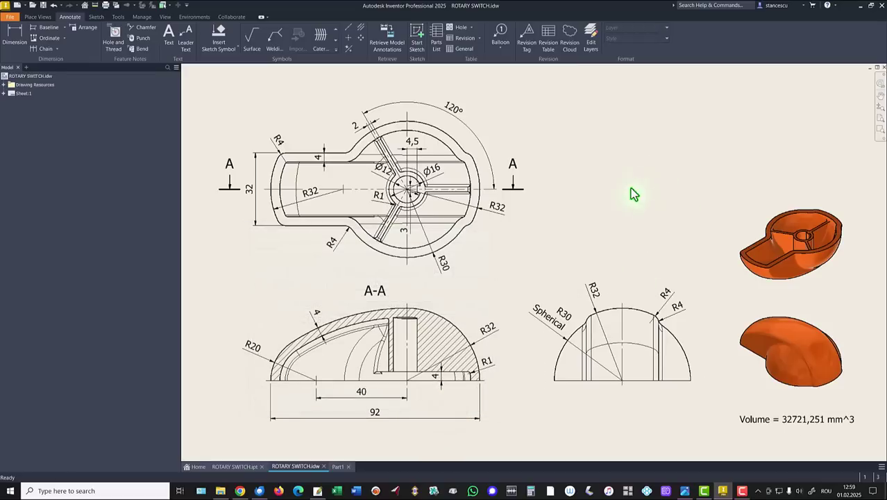
# - Compare Part1 with the reference part ROTARY SWITCH.ipt, examining the reference part's ribbed underside
pyautogui.click(337, 467)
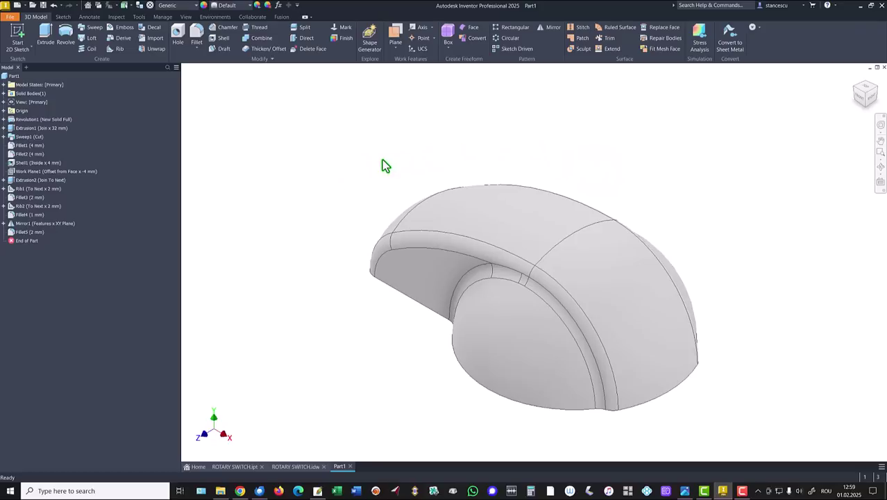
pyautogui.click(221, 467)
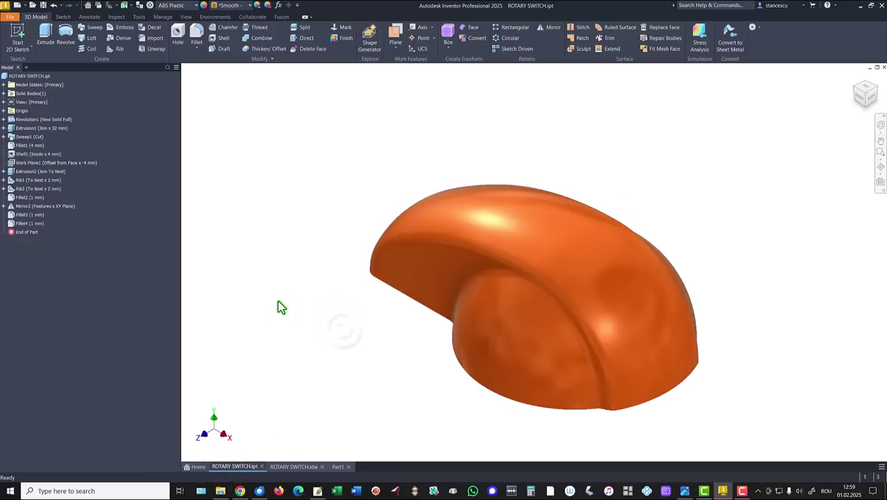
pyautogui.keyDown('shift'); pyautogui.moveTo(299, 334); pyautogui.dragTo(619, 242, button='middle'); pyautogui.keyUp('shift')
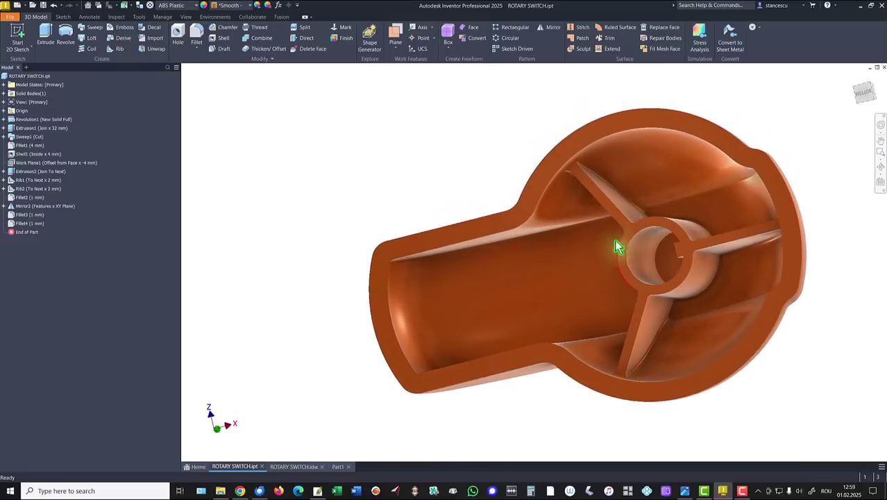
pyautogui.press('F6')
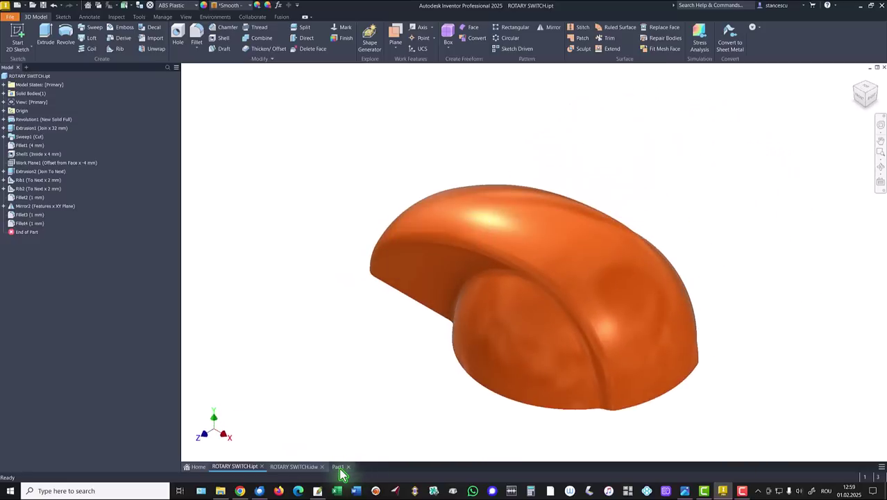
# - Return to Part1, show it in the home view, and assign the ABS Plastic material to it
pyautogui.click(338, 467)
pyautogui.keyDown('shift'); pyautogui.moveTo(643, 278); pyautogui.dragTo(321, 299, button='middle'); pyautogui.keyUp('shift')
pyautogui.press('F6')
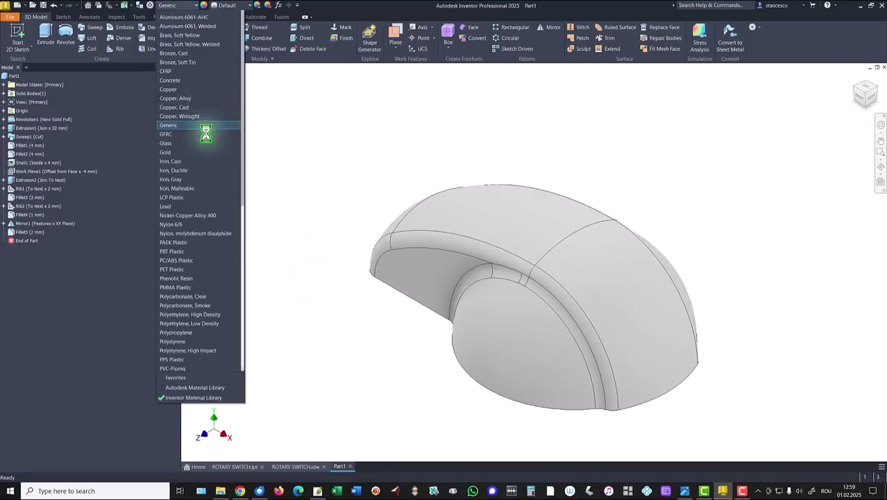
pyautogui.scroll(2, 208, 135)
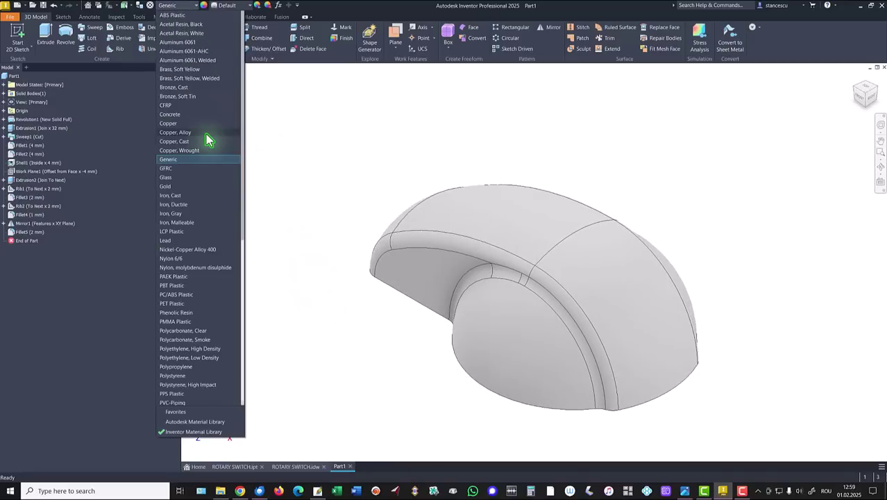
pyautogui.click(173, 17)
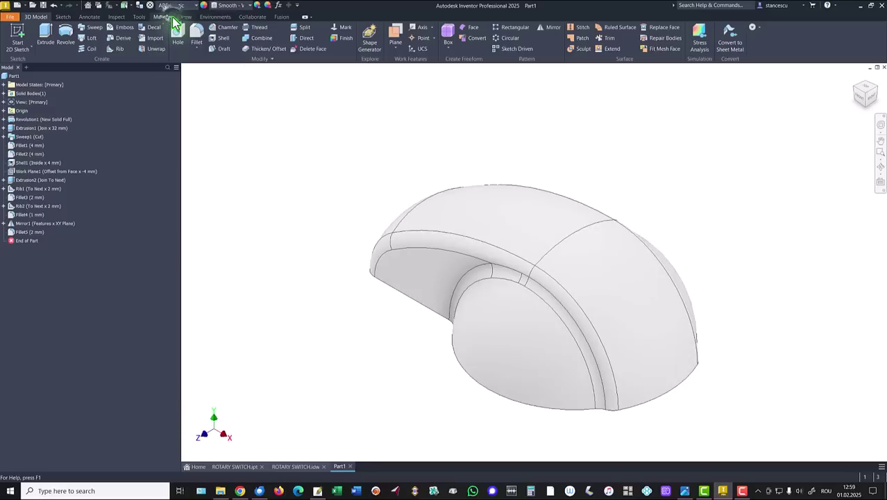
# - Give Part1 an orange Smooth appearance like that of the reference part ROTARY SWITCH.ipt
pyautogui.click(249, 6)
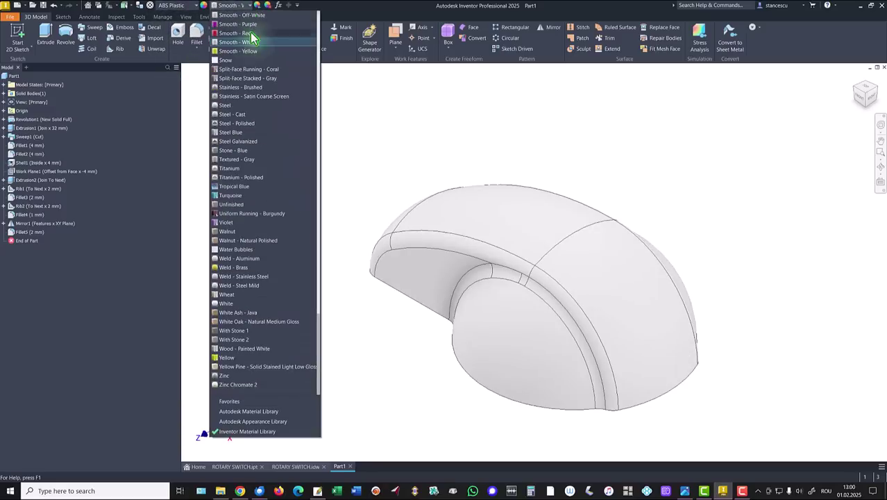
pyautogui.scroll(2, 250, 119)
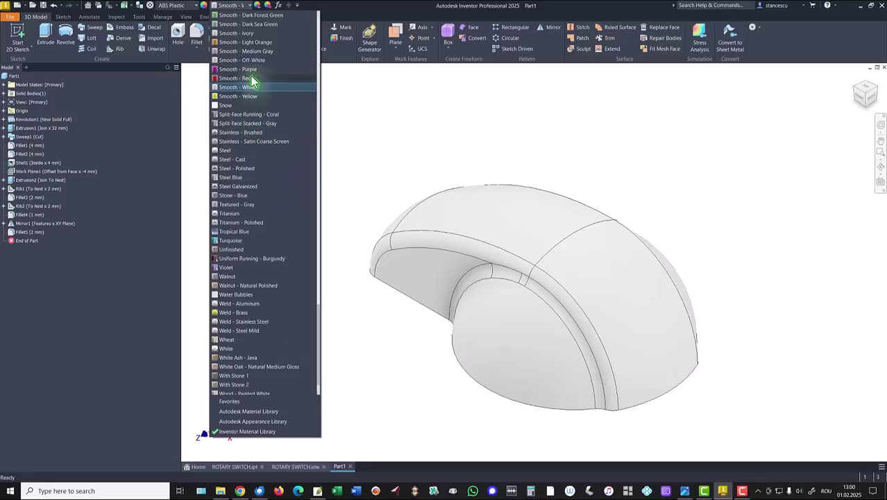
pyautogui.click(264, 52)
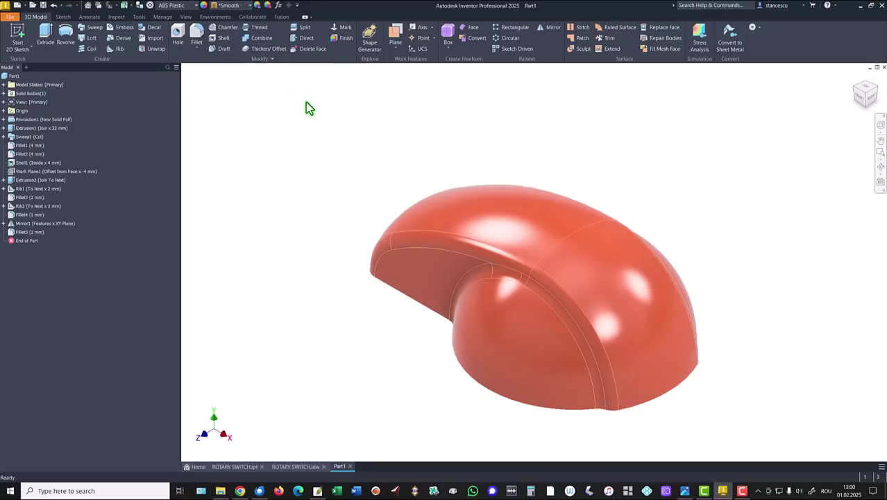
# - Display Part1 with the Shaded visual style, without edges, and set its lighting style to Default Lights
pyautogui.click(186, 17)
pyautogui.click(159, 33)
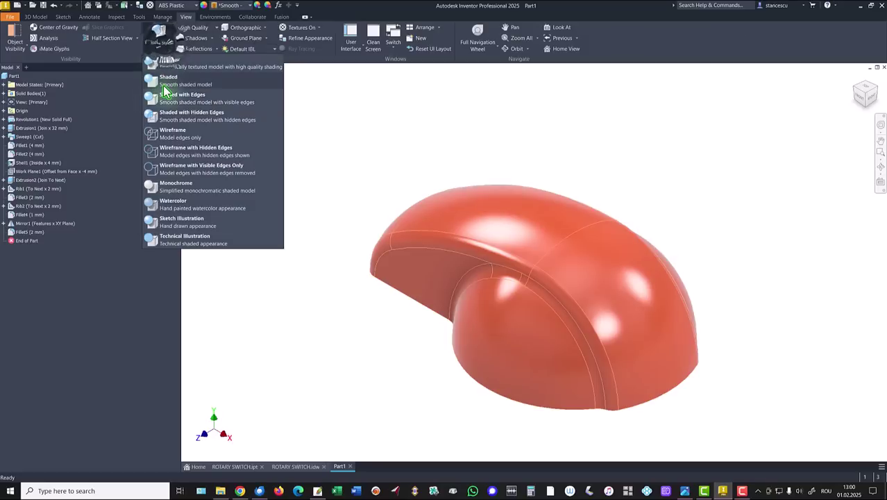
pyautogui.click(166, 79)
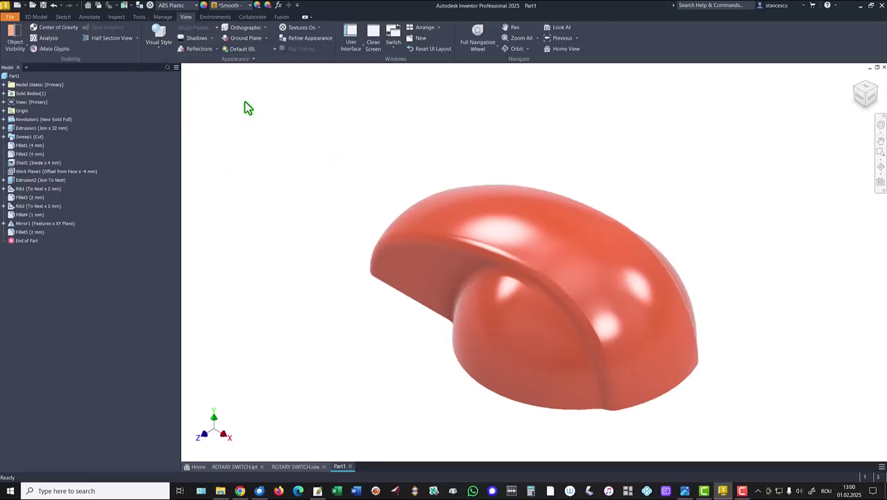
pyautogui.click(254, 52)
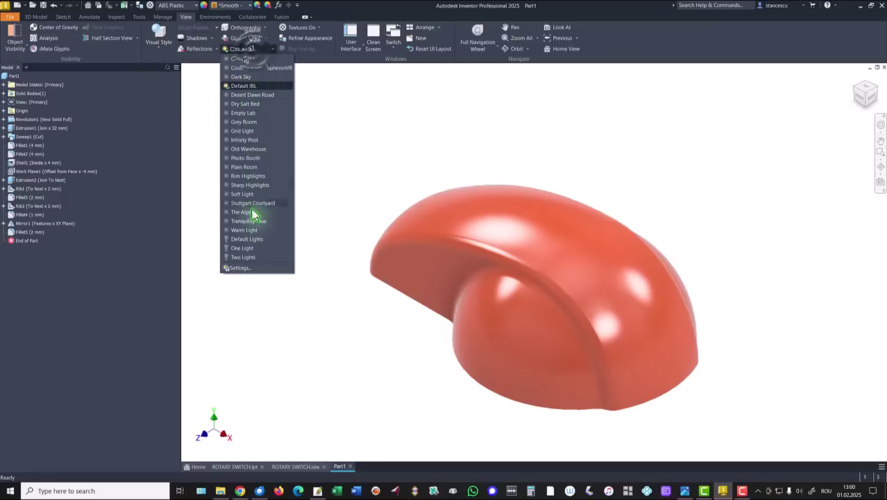
pyautogui.click(247, 239)
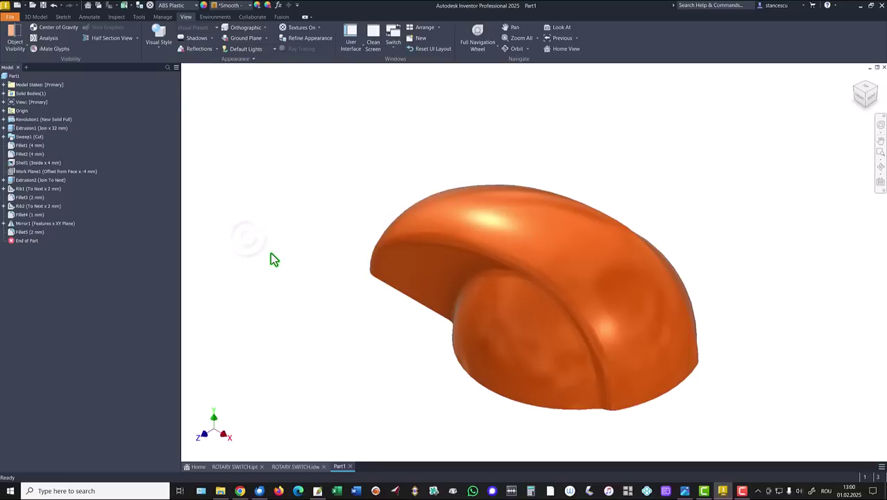